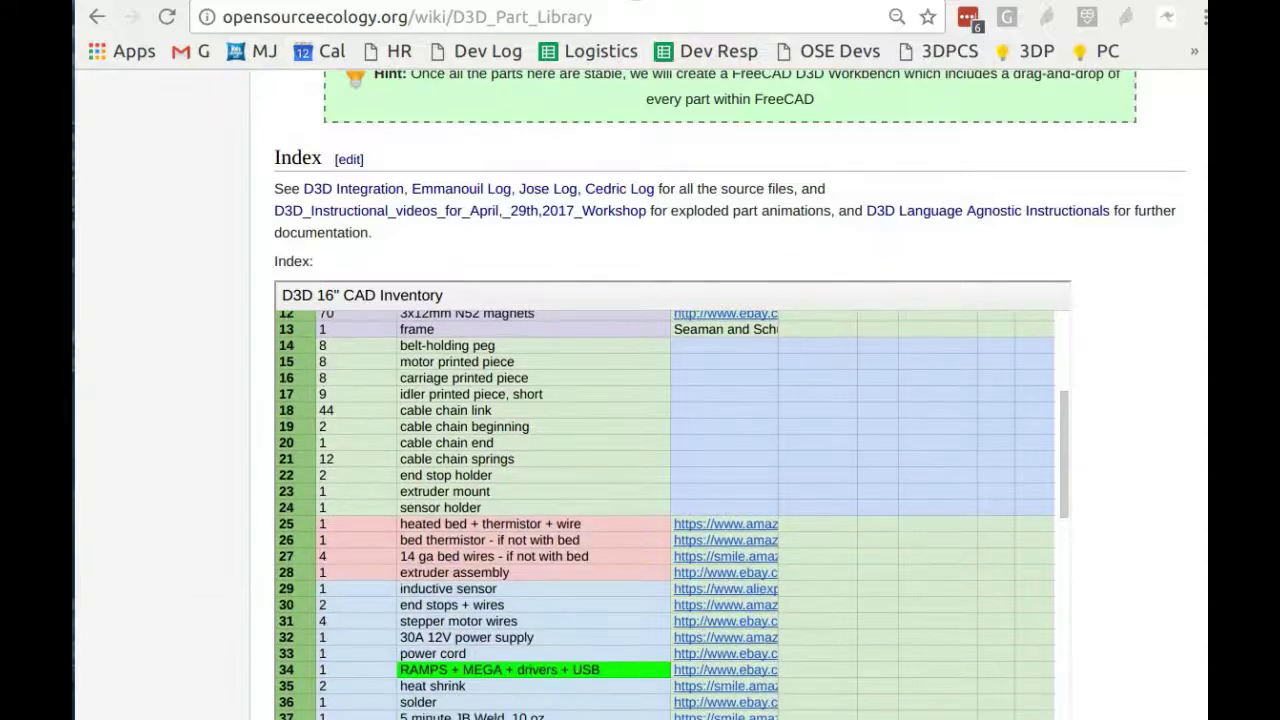
# Open the D3D Integration page from the part library index and examine its CAD Work Breakdown diagram
pyautogui.click(353, 188)
pyautogui.scroll(-3, 603, 197)
pyautogui.scroll(3, 594, 186)
pyautogui.scroll(-3, 514, 209)
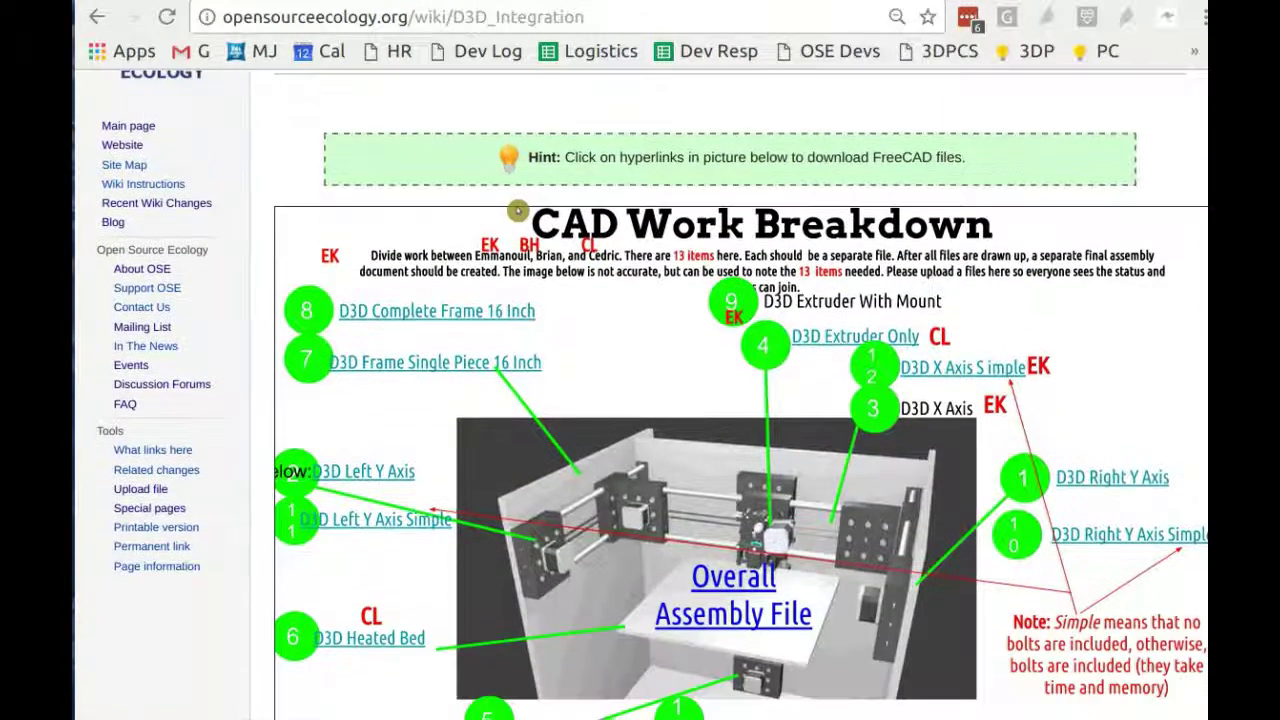
pyautogui.scroll(1, 1087, 257)
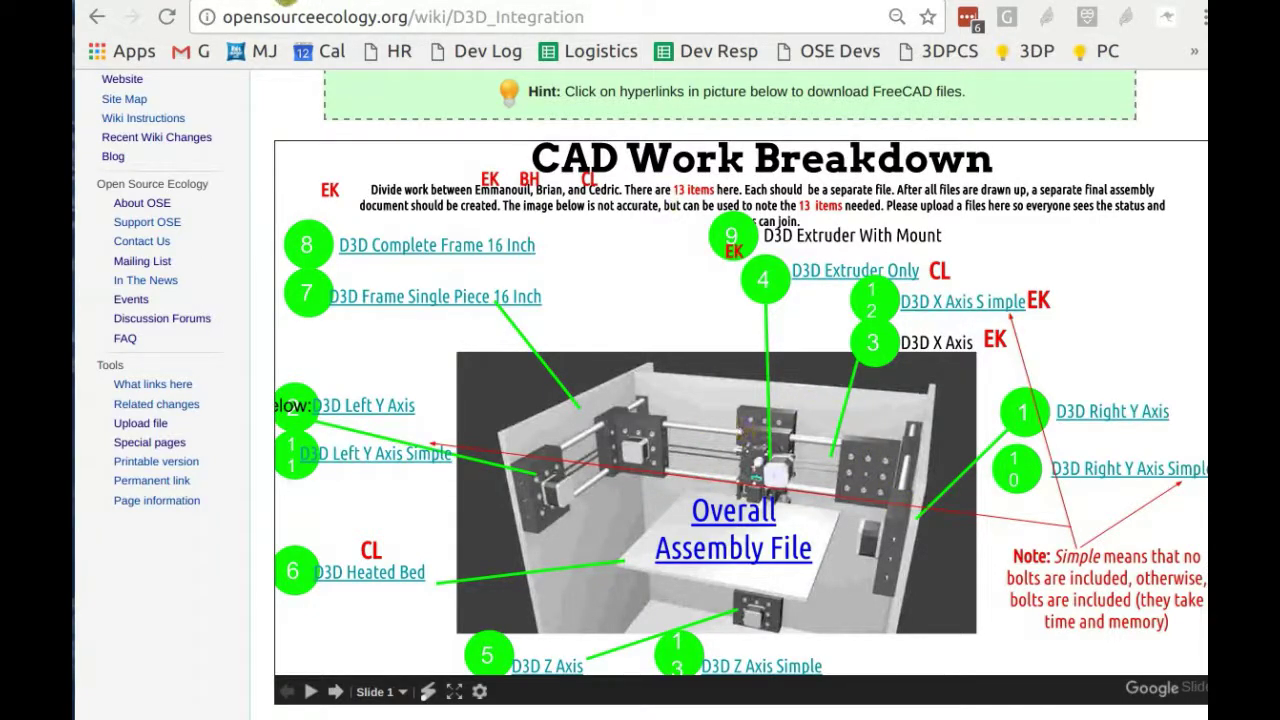
# Look over the D3D 16" CAD Inventory spreadsheet, and return to the D3D_Part_Library page to view its embedded index
pyautogui.hotkey('ctrl', 'Tab')
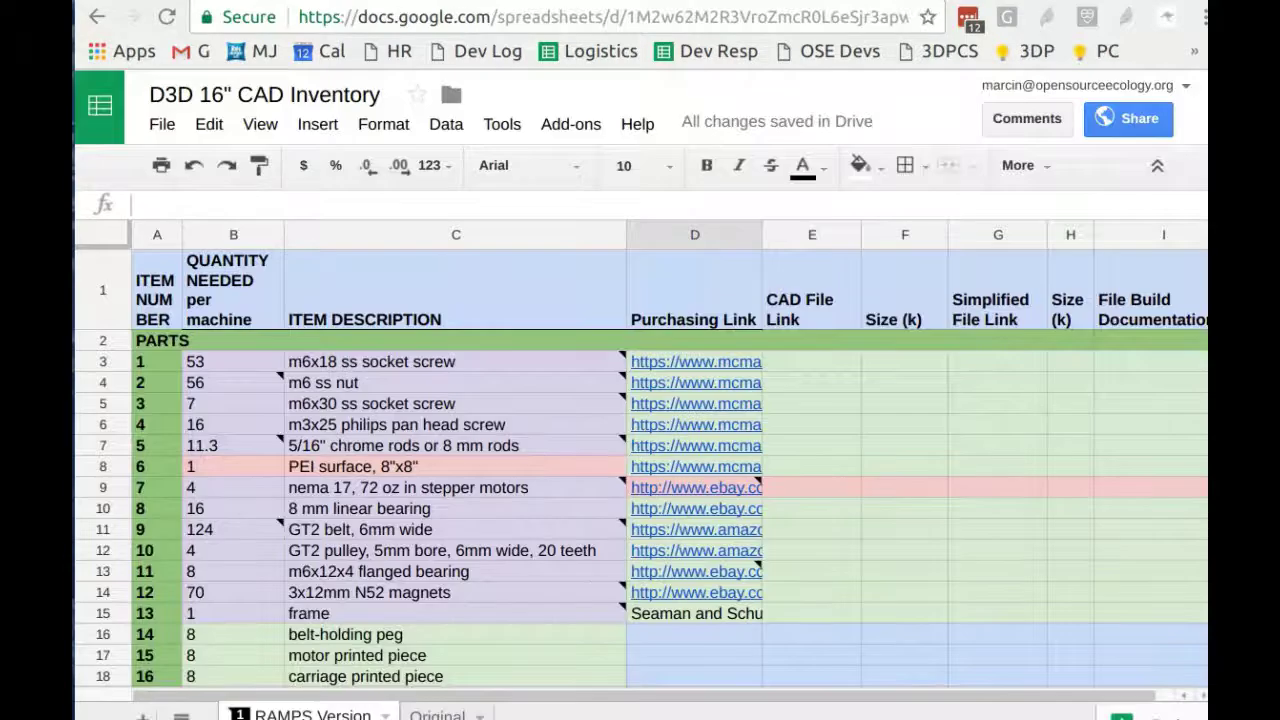
pyautogui.scroll(-3, 571, 374)
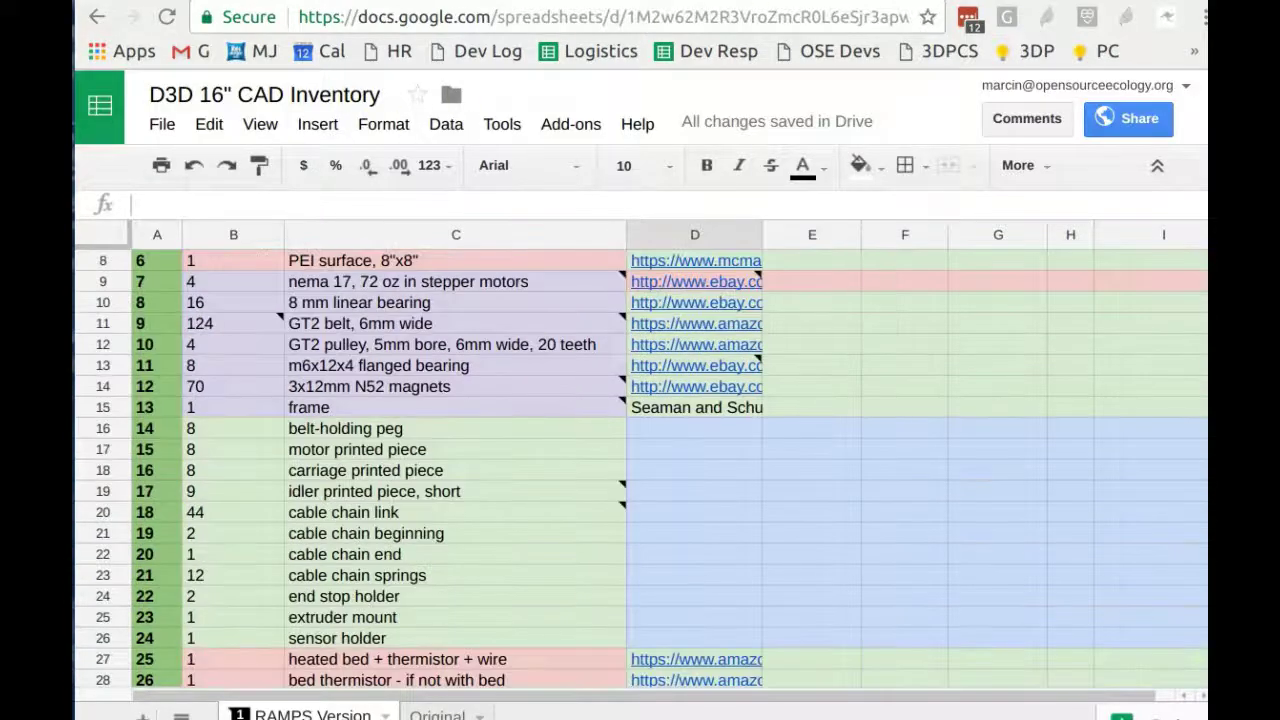
pyautogui.hotkey('ctrl', 'shift', 'Tab')
pyautogui.scroll(5, 465, 347)
pyautogui.scroll(-3, 465, 347)
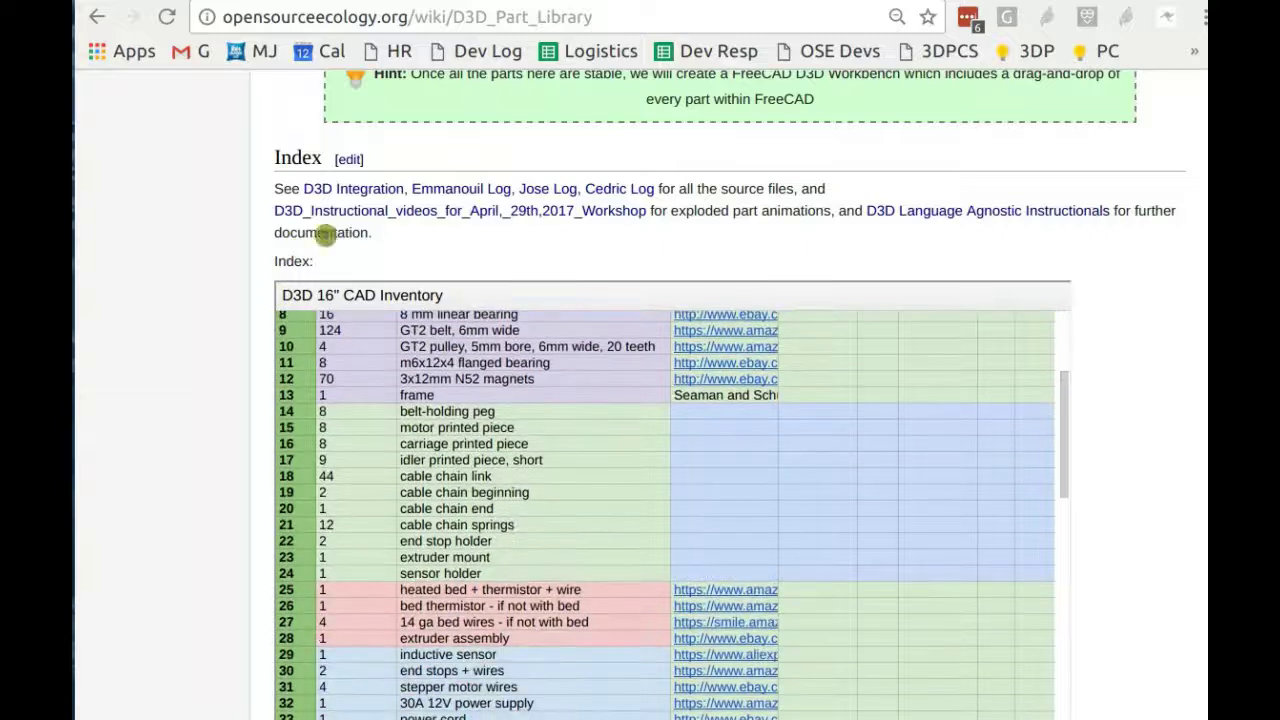
pyautogui.moveTo(452, 17); pyautogui.dragTo(642, 18)
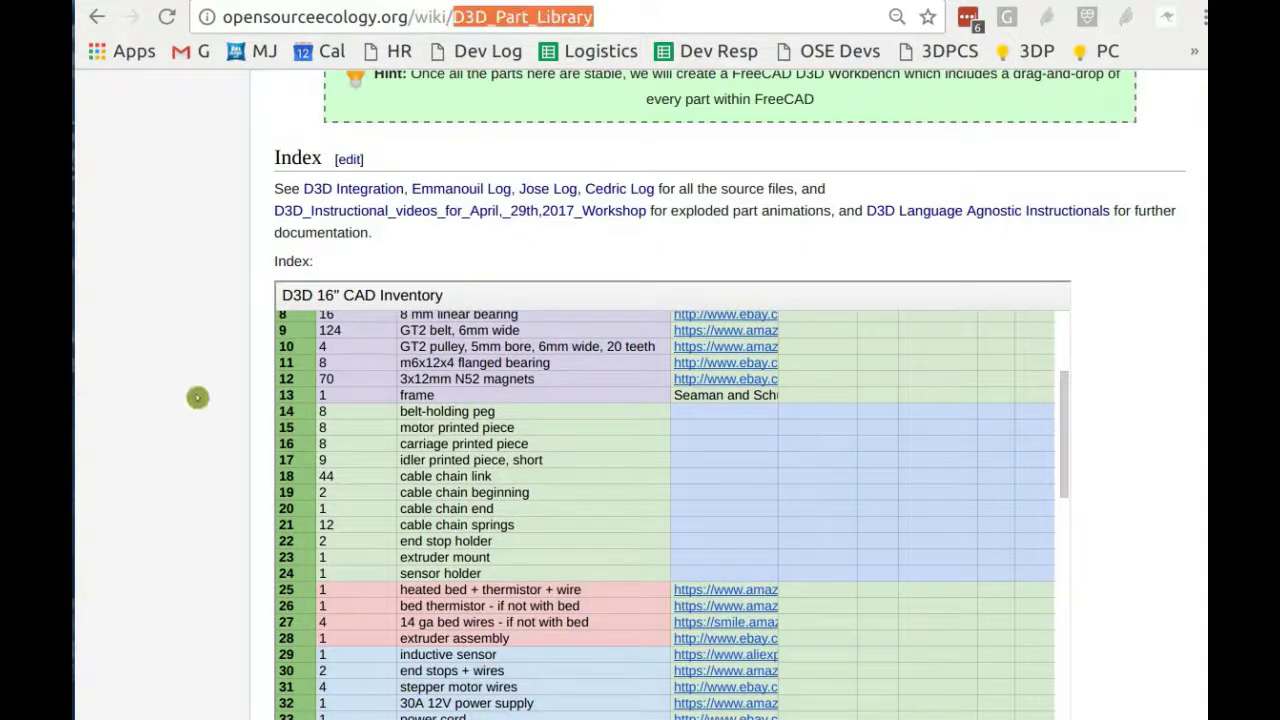
pyautogui.scroll(-3, 217, 403)
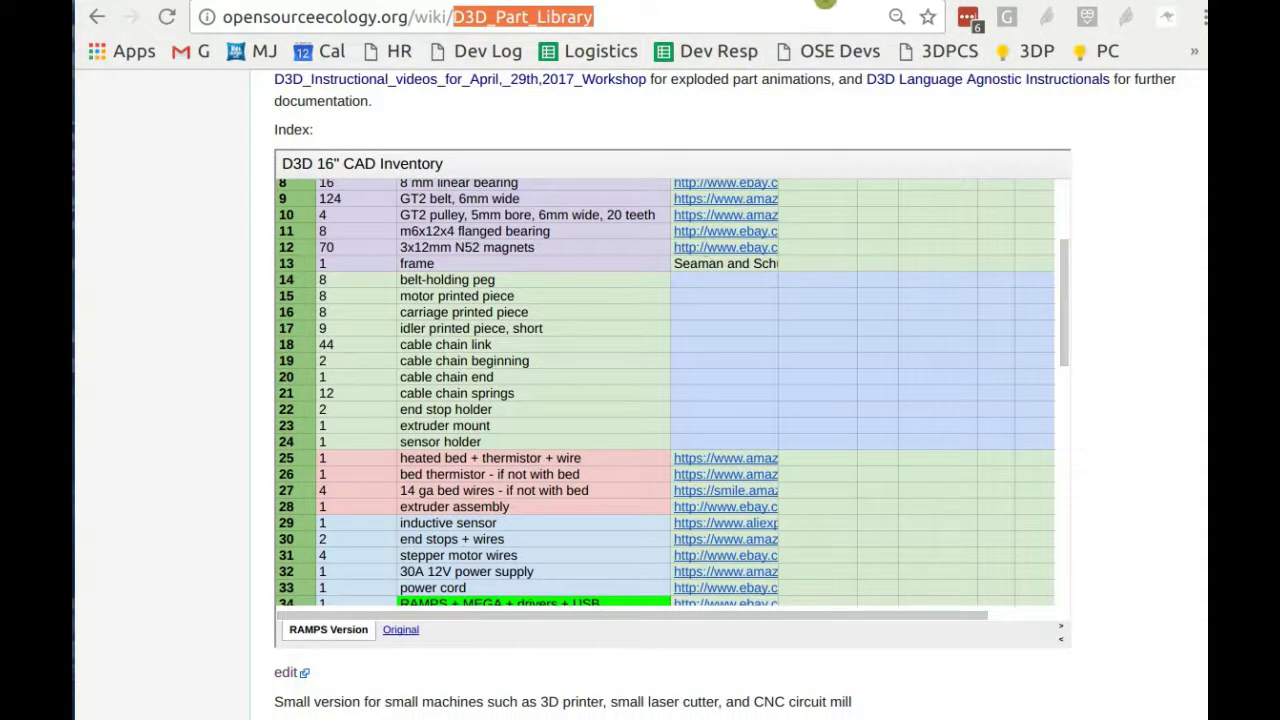
# Return to the D3D 16" CAD Inventory spreadsheet and review its column headings and the full PARTS list
pyautogui.hotkey('ctrl', 'Tab')
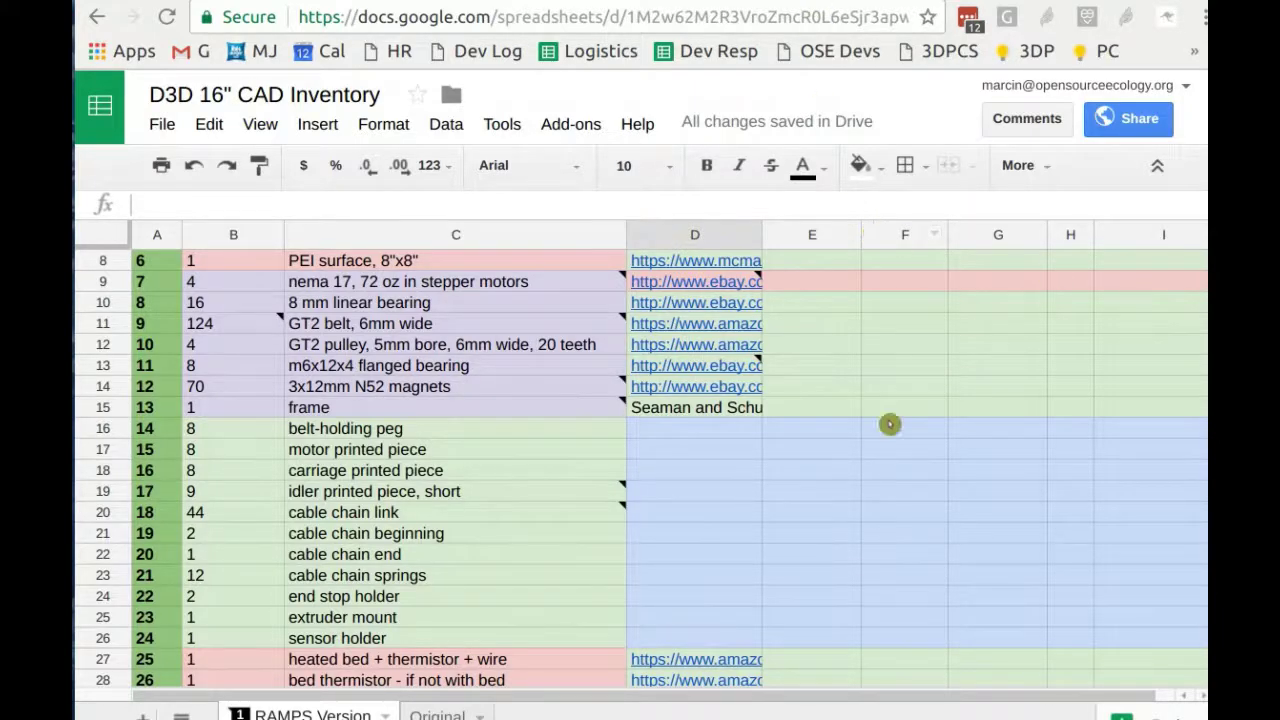
pyautogui.scroll(3, 512, 457)
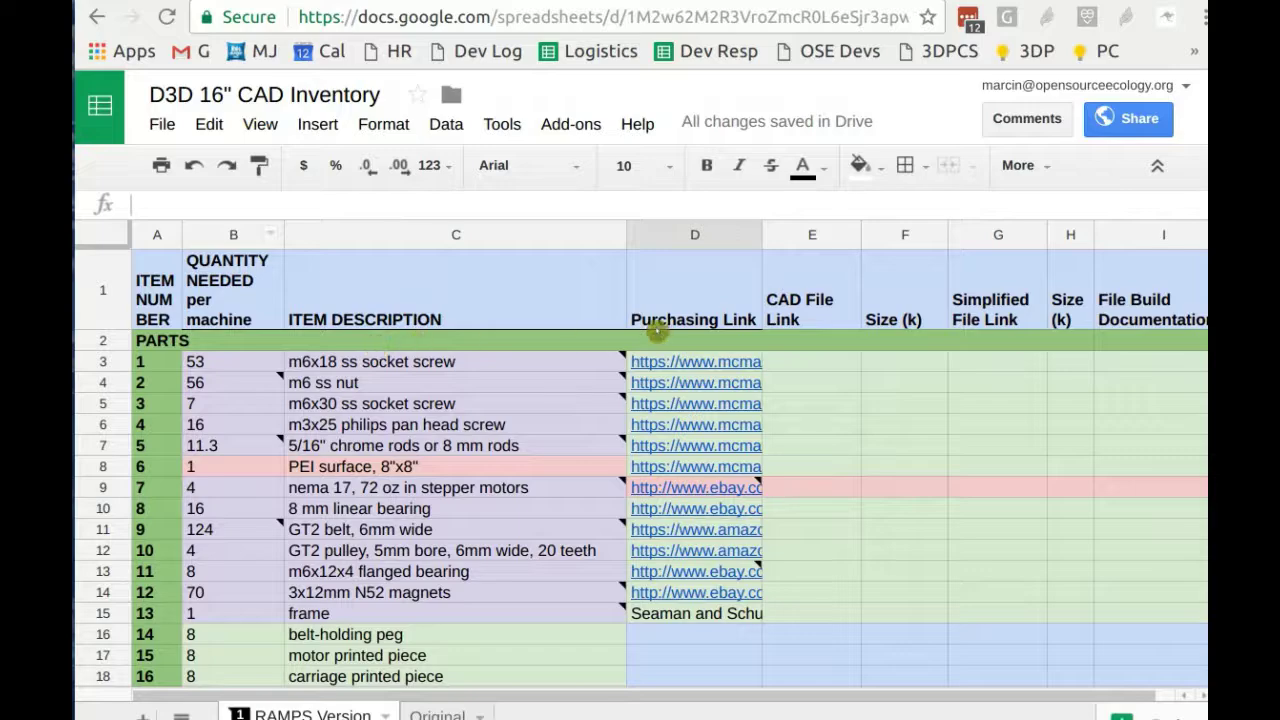
pyautogui.scroll(-1, 157, 377)
pyautogui.scroll(-8, 157, 377)
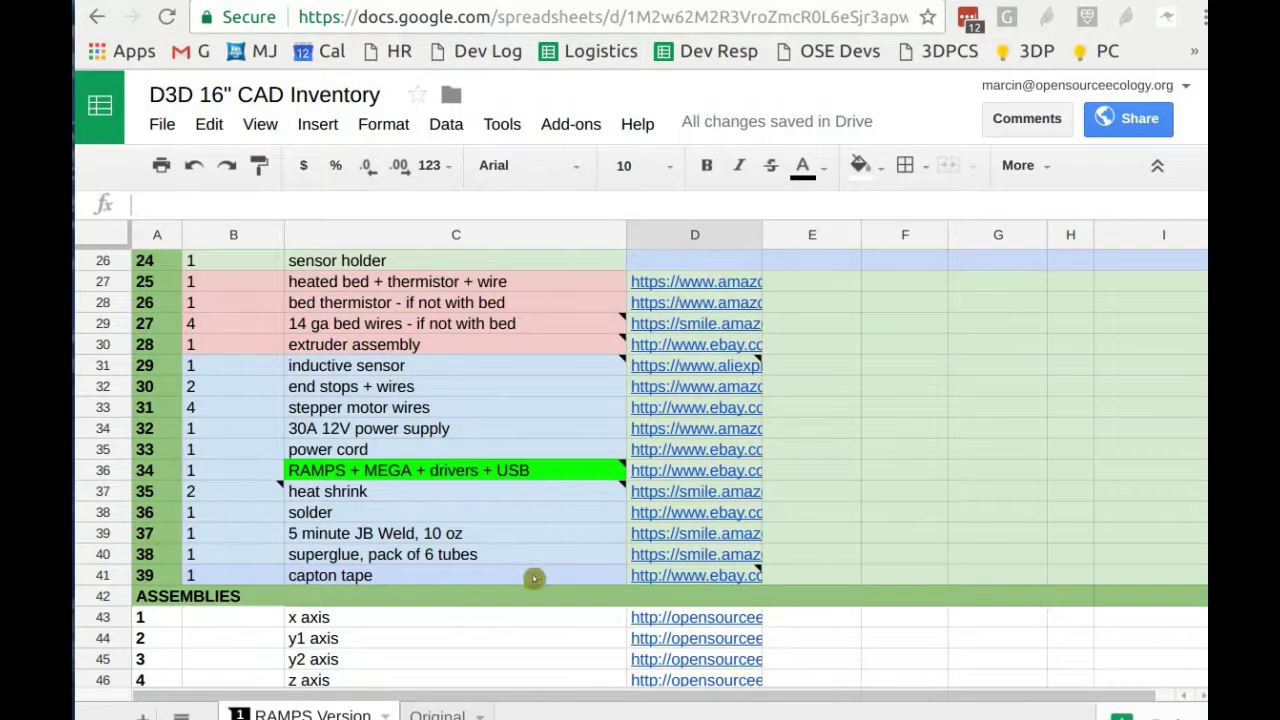
pyautogui.scroll(6, 624, 565)
pyautogui.scroll(-6, 624, 565)
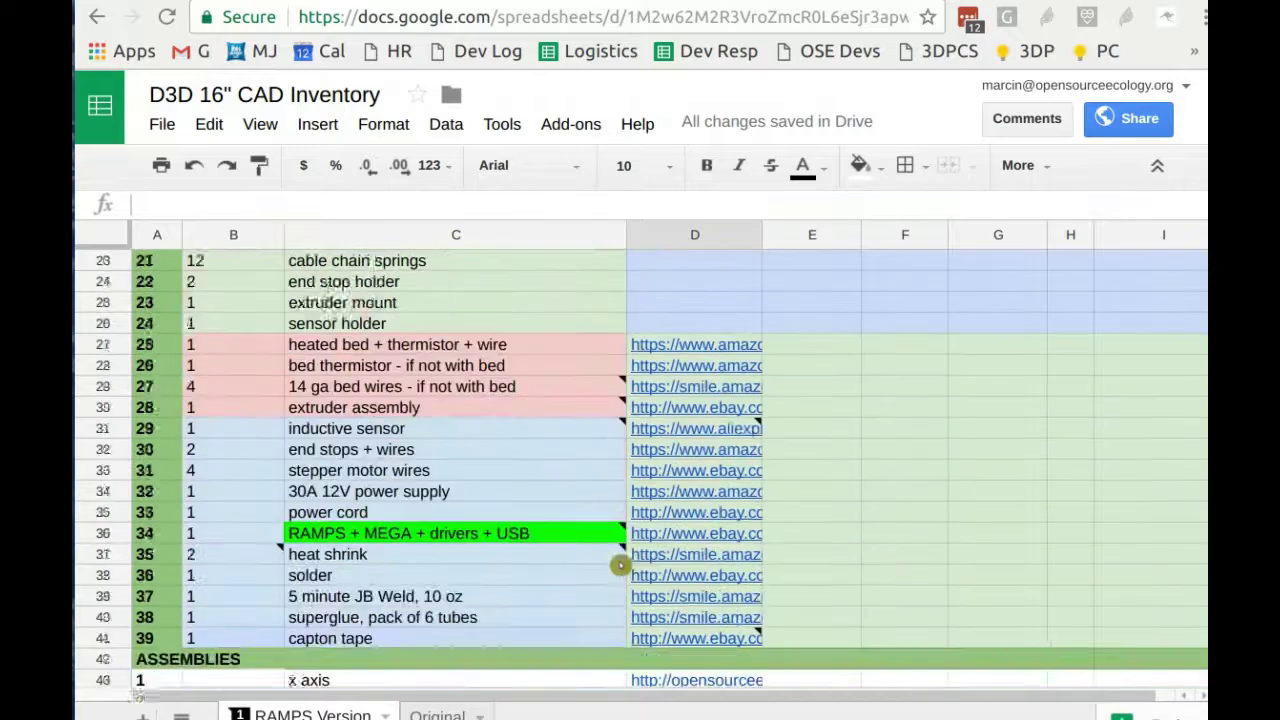
pyautogui.scroll(8, 618, 560)
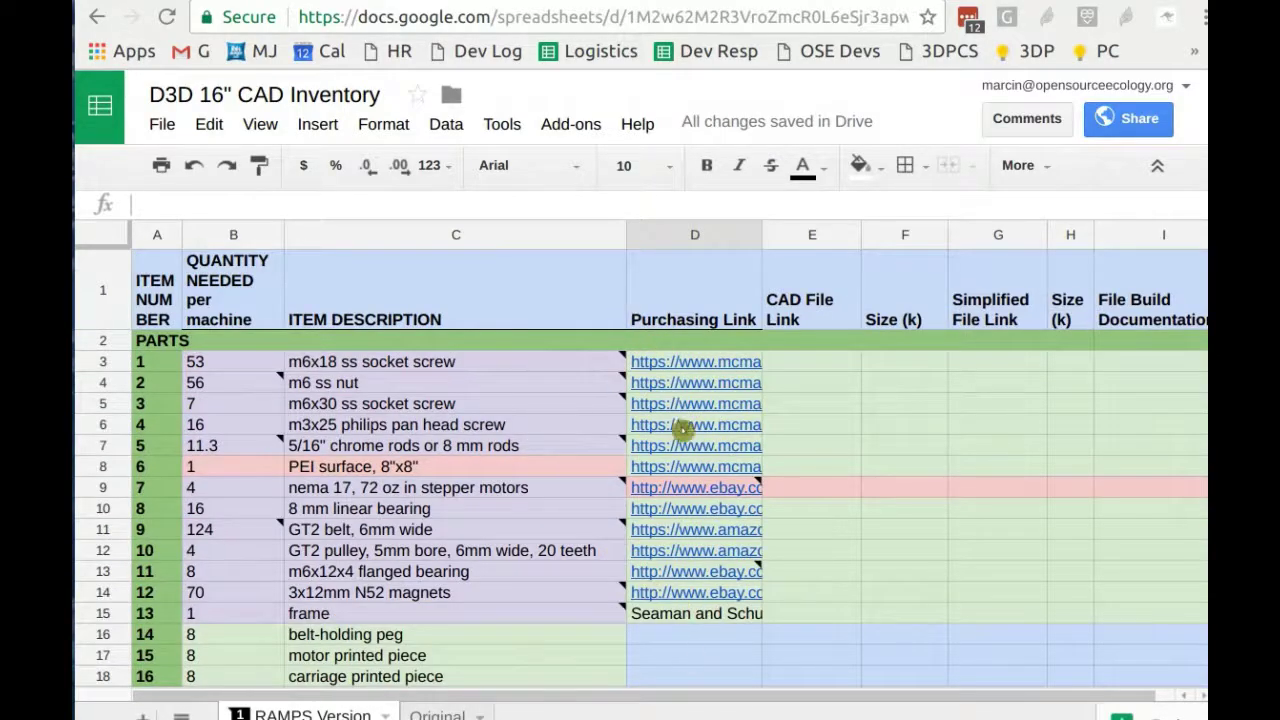
pyautogui.scroll(-3, 665, 427)
pyautogui.scroll(-4, 660, 440)
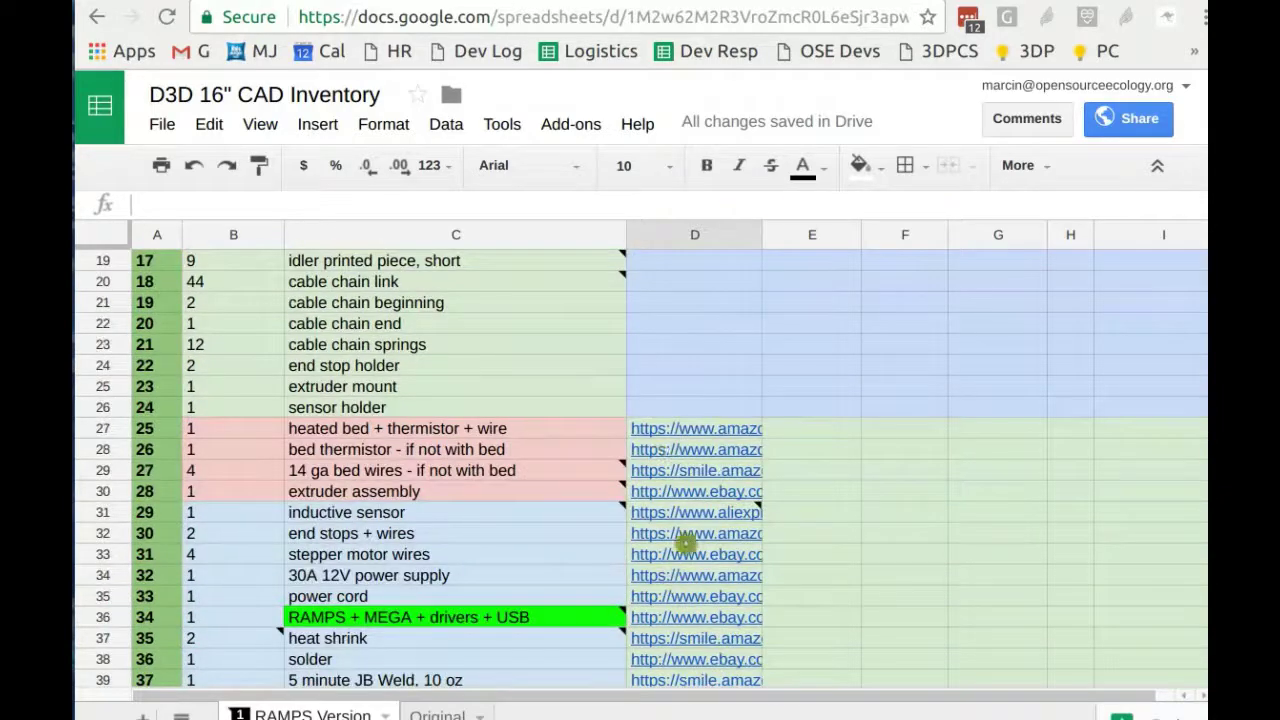
pyautogui.scroll(2, 688, 545)
pyautogui.scroll(5, 688, 545)
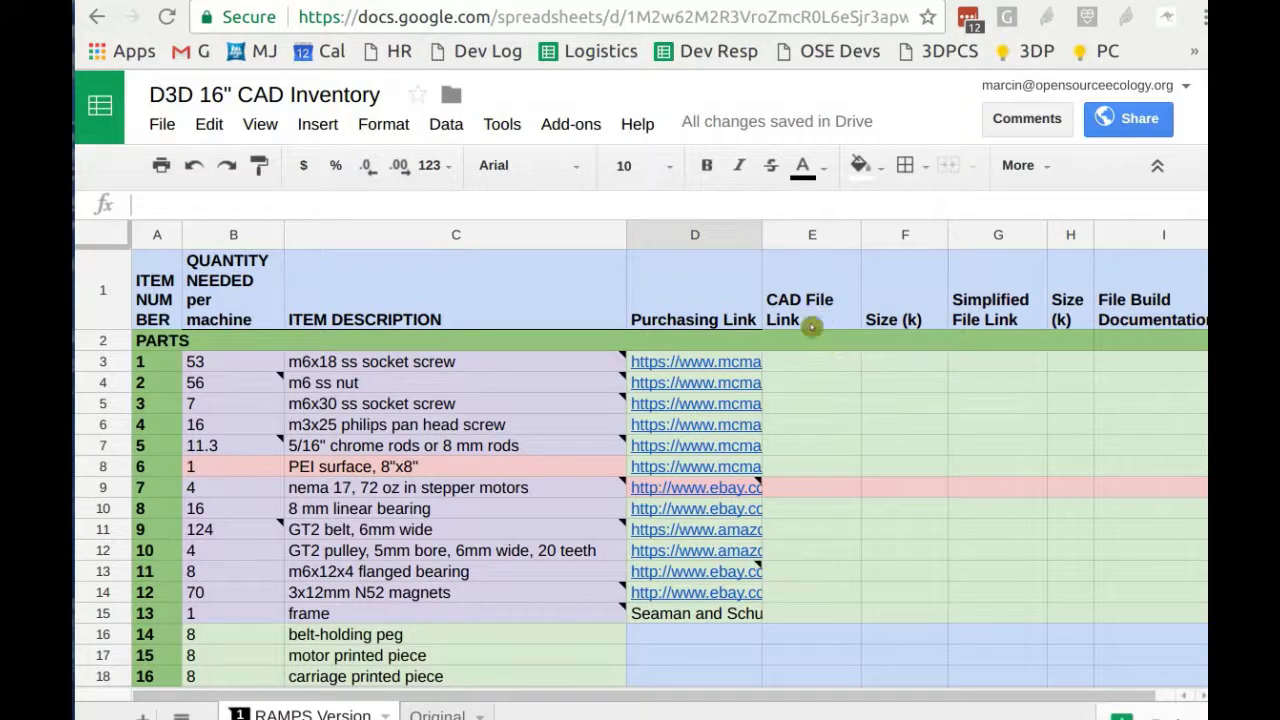
# Select the CAD File Link cells from row 3 to row 37, and examine the part library's Gallery
pyautogui.moveTo(816, 367); pyautogui.dragTo(814, 668)
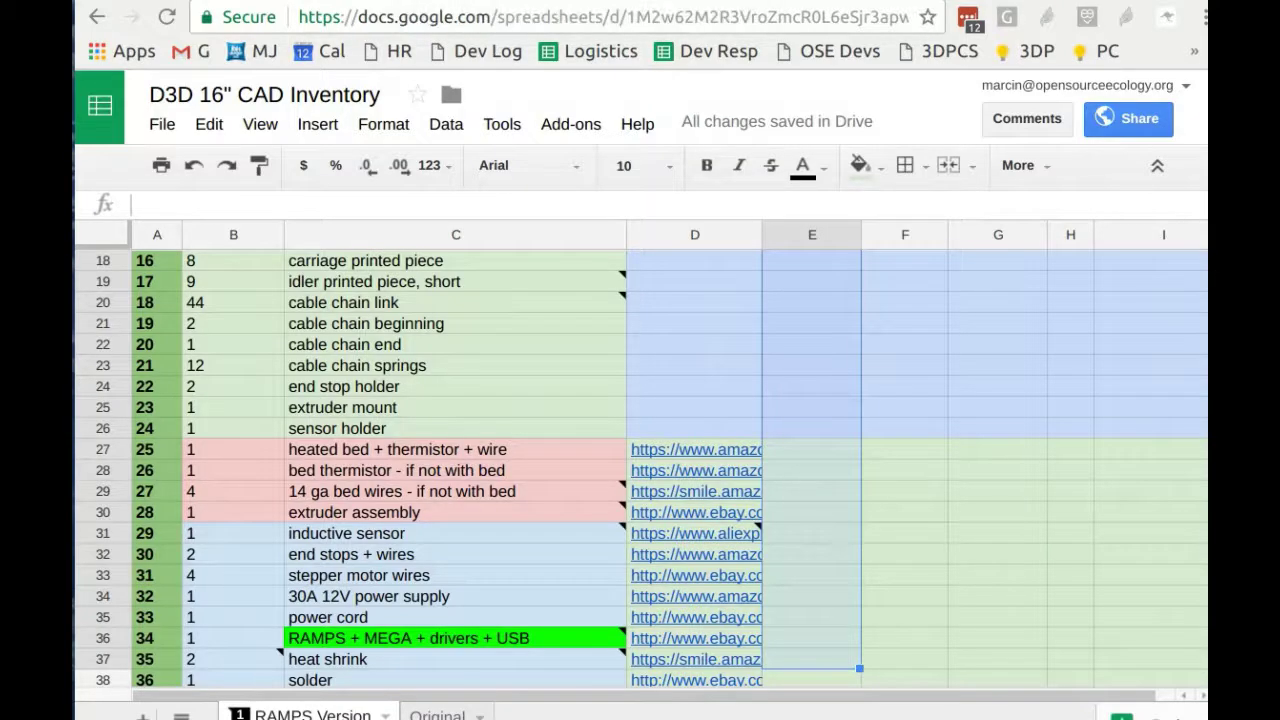
pyautogui.hotkey('ctrl', 'Tab')
pyautogui.scroll(-18, 243, 335)
pyautogui.scroll(6, 470, 360)
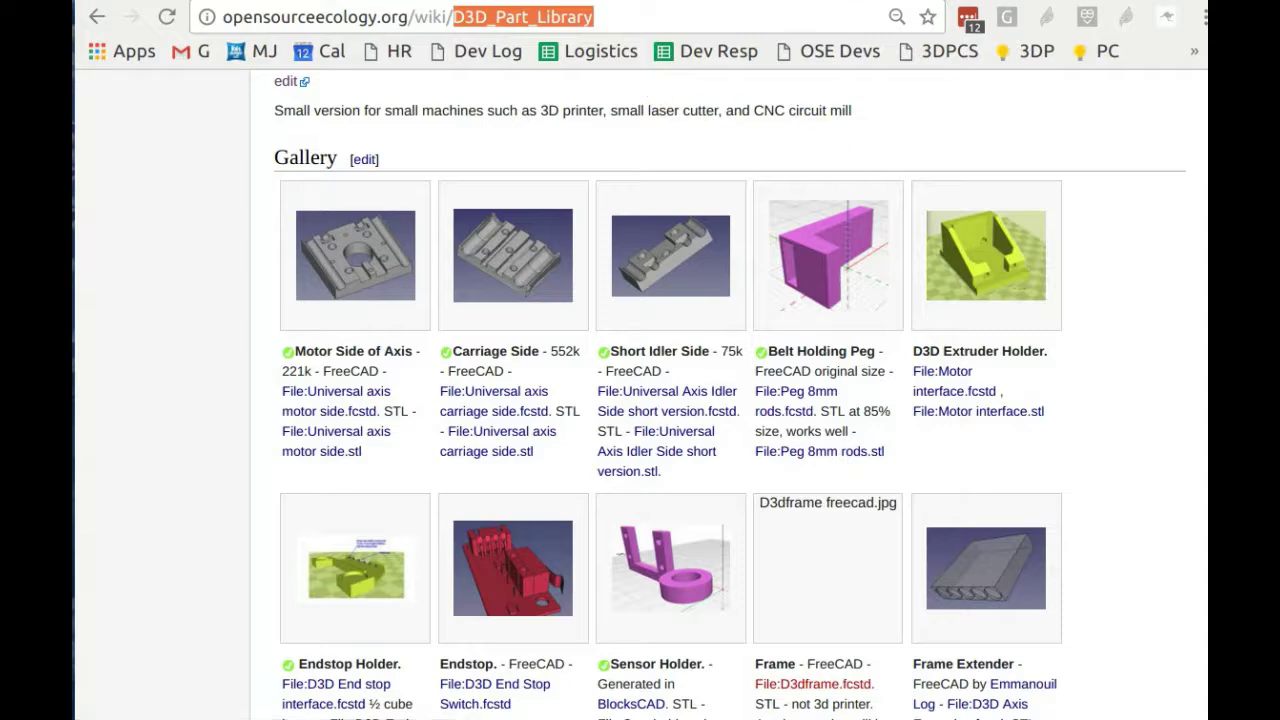
# Back in the inventory spreadsheet, examine the Size (k) column and the ASSEMBLIES, FINAL ASSEMBLY and EXPLODED PART ANIMATION SOURCE FILES sections
pyautogui.hotkey('ctrl', 'Tab')
pyautogui.scroll(3, 863, 366)
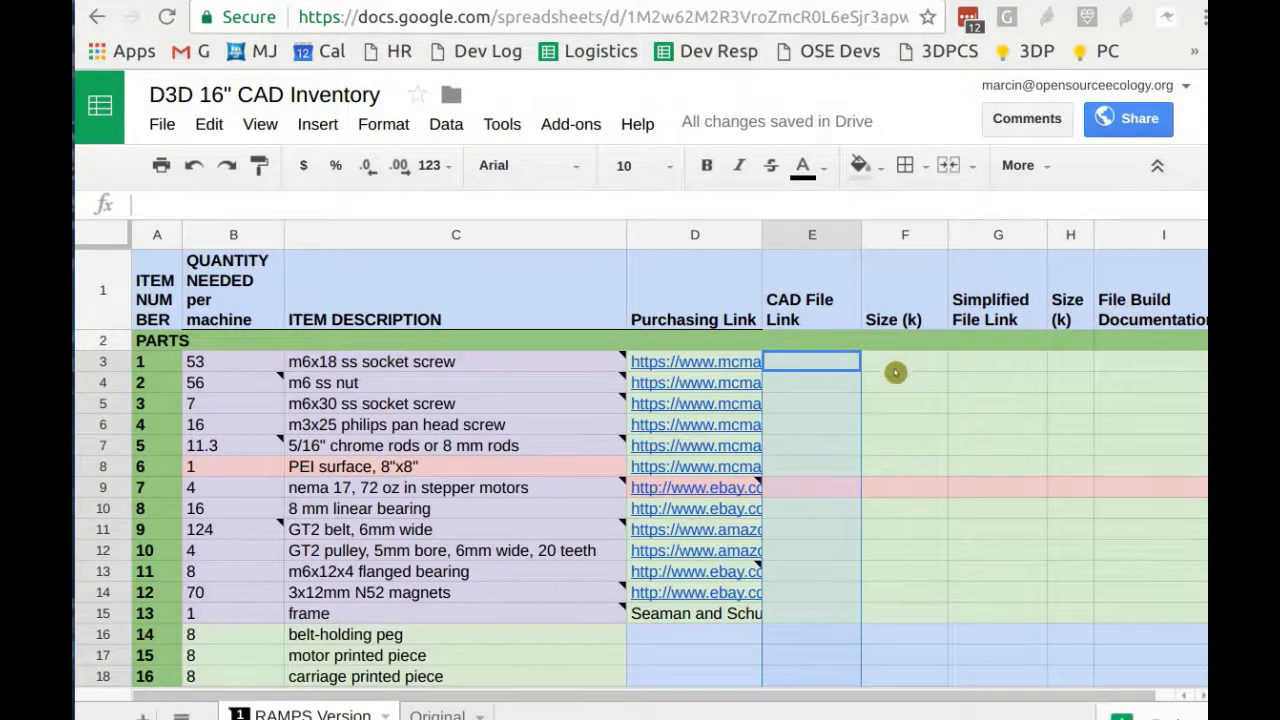
pyautogui.scroll(-2, 892, 372)
pyautogui.scroll(2, 904, 346)
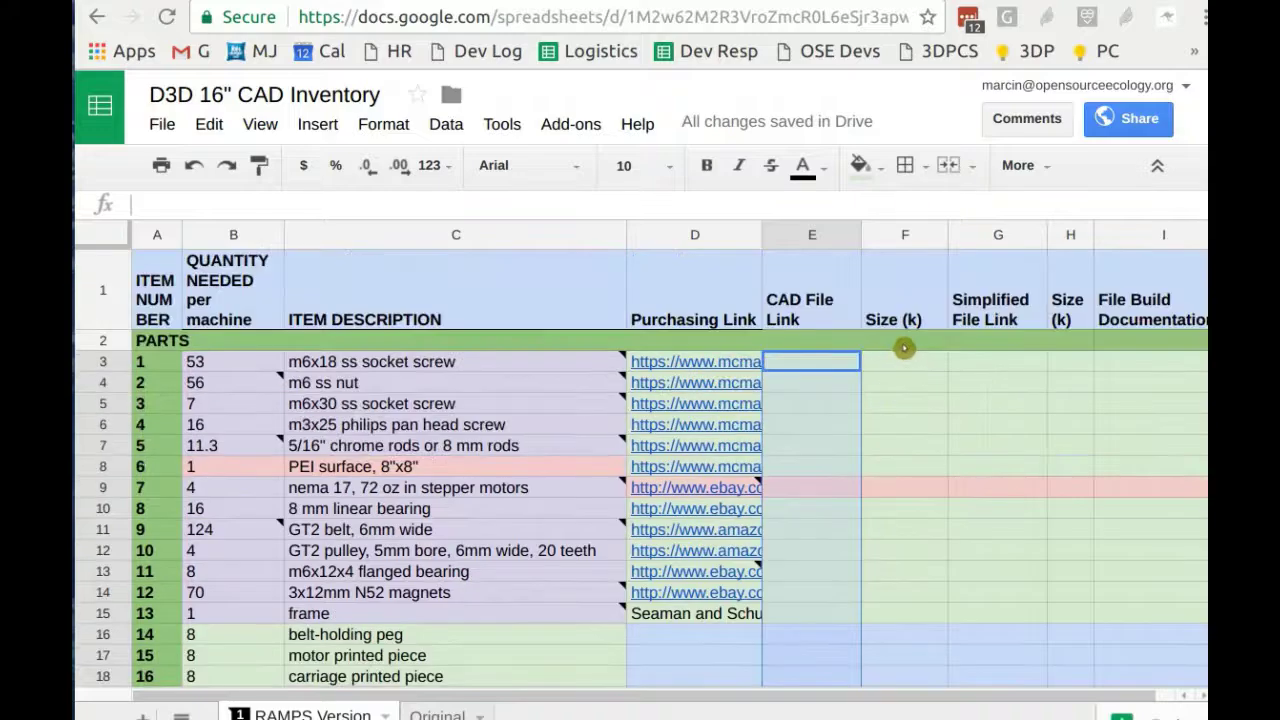
pyautogui.scroll(-15, 904, 355)
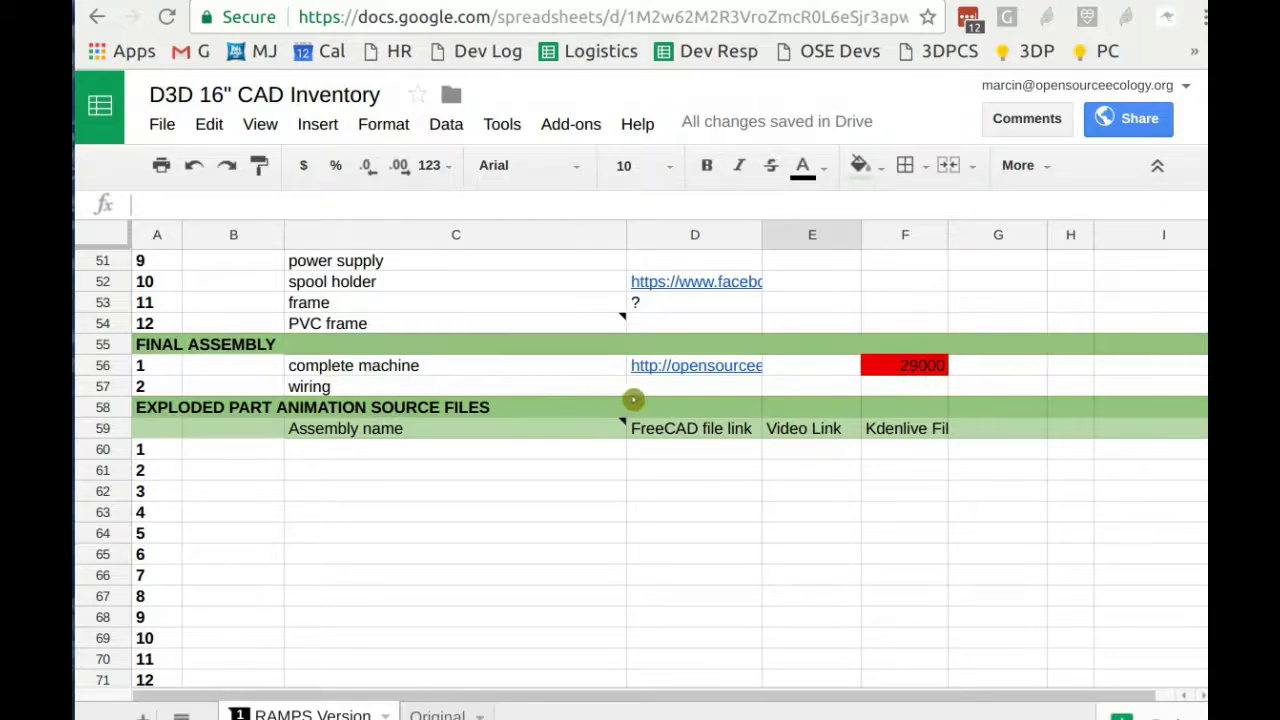
pyautogui.scroll(3, 650, 400)
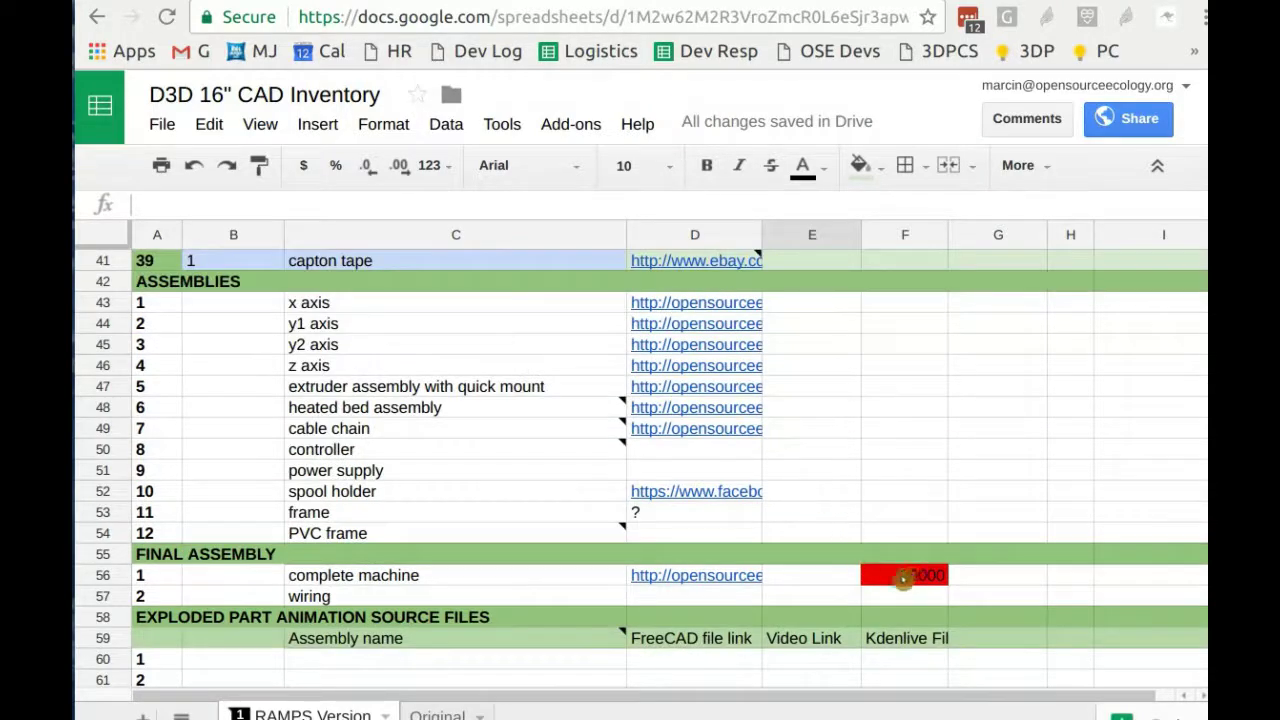
pyautogui.scroll(3, 881, 579)
pyautogui.scroll(9, 881, 579)
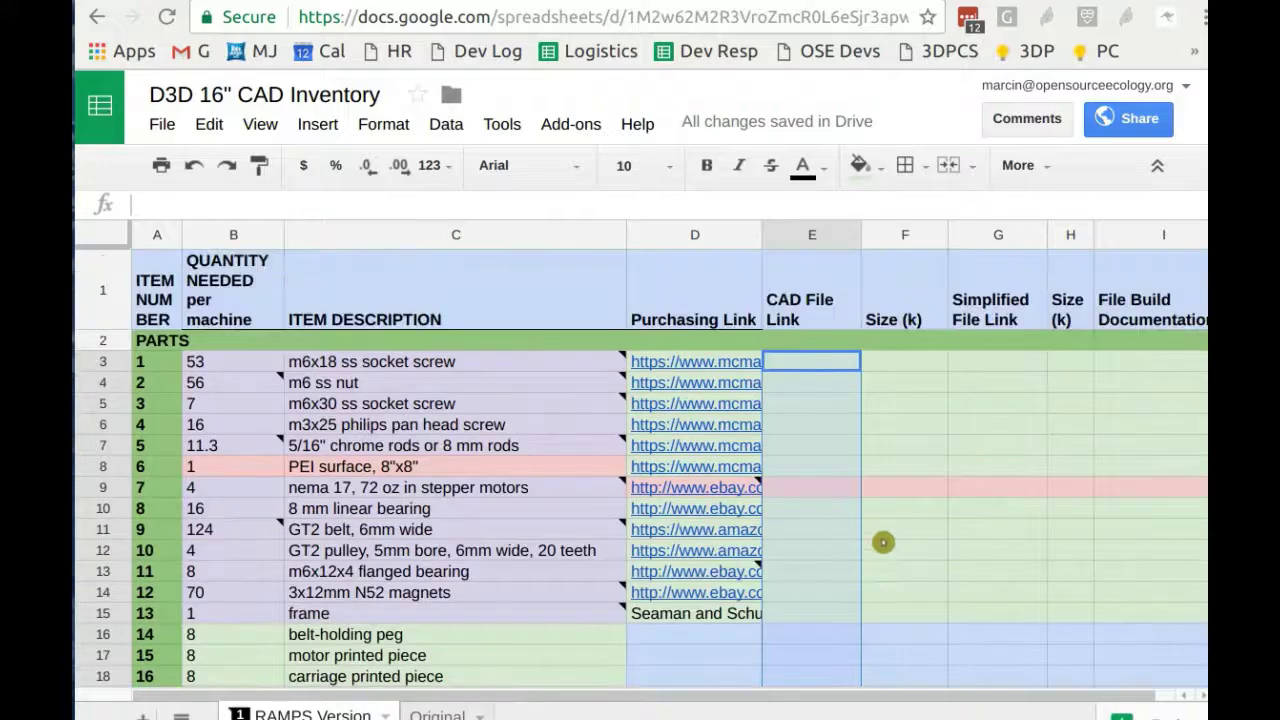
pyautogui.scroll(-5, 900, 487)
pyautogui.scroll(5, 895, 485)
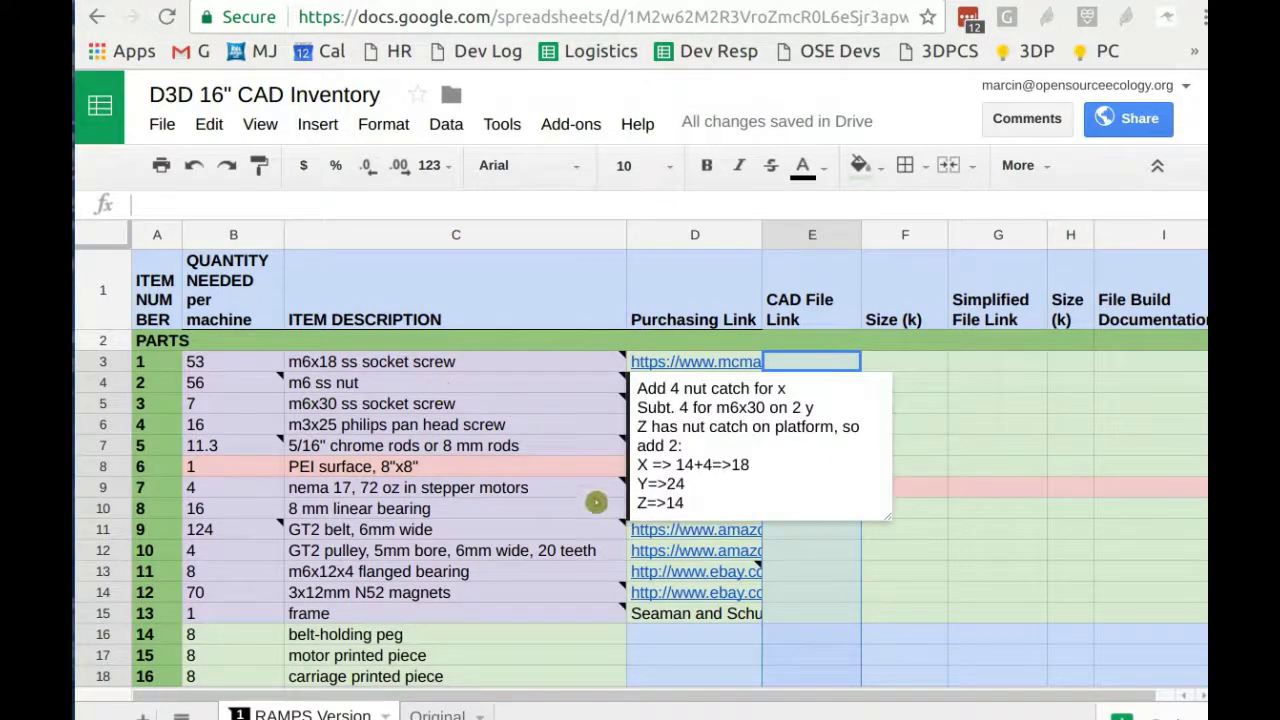
# Check the cell notes and purchasing links of the parts, including the stepper motors and the GT2 belt
pyautogui.scroll(-2, 567, 560)
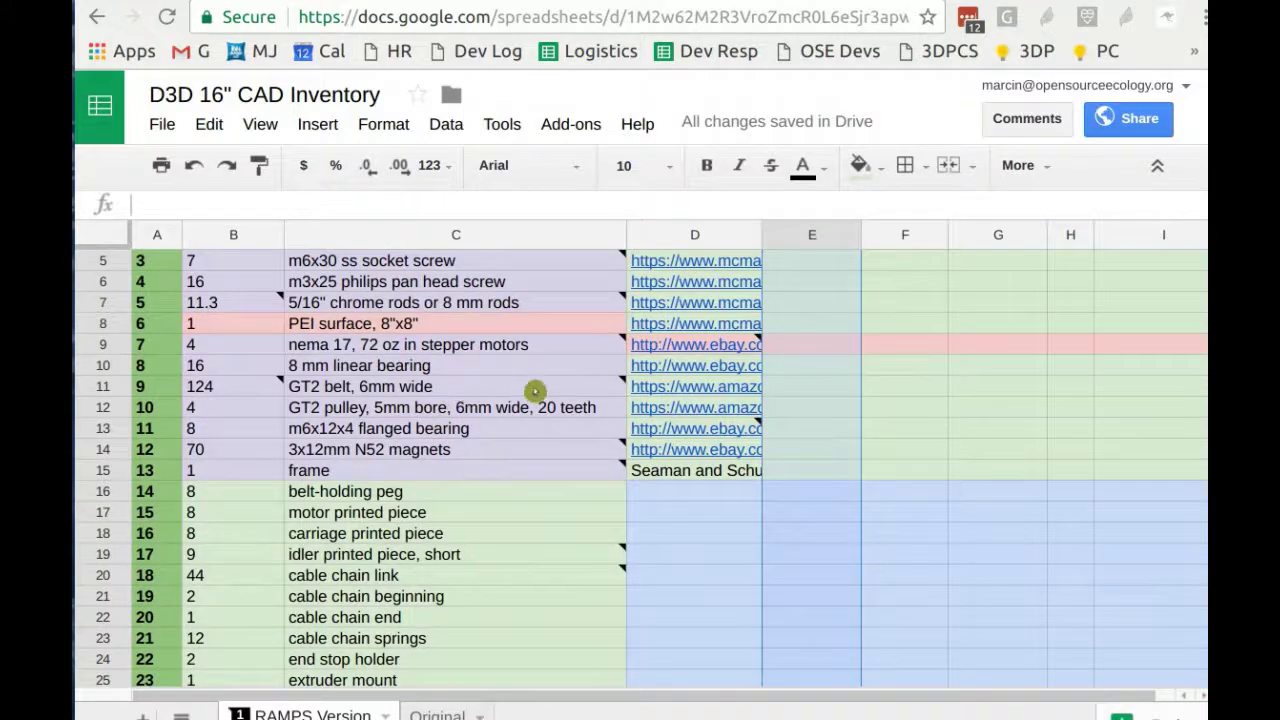
pyautogui.moveTo(535, 391)
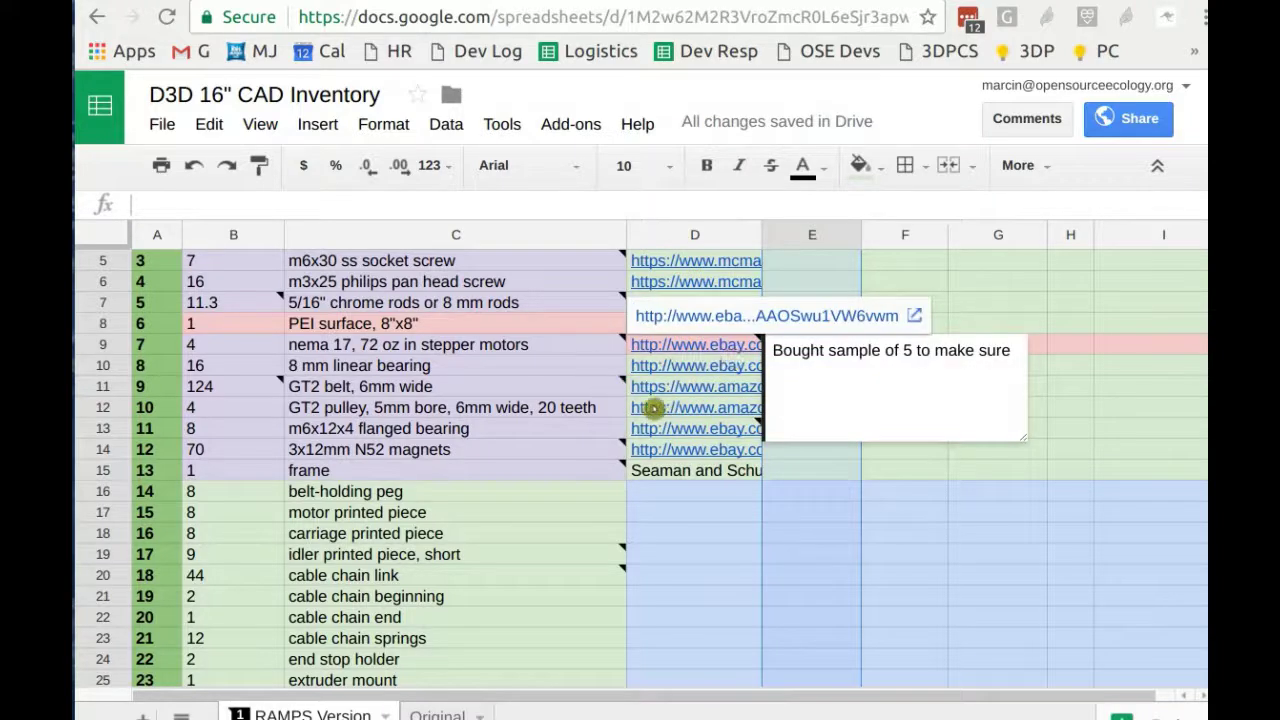
pyautogui.moveTo(654, 386)
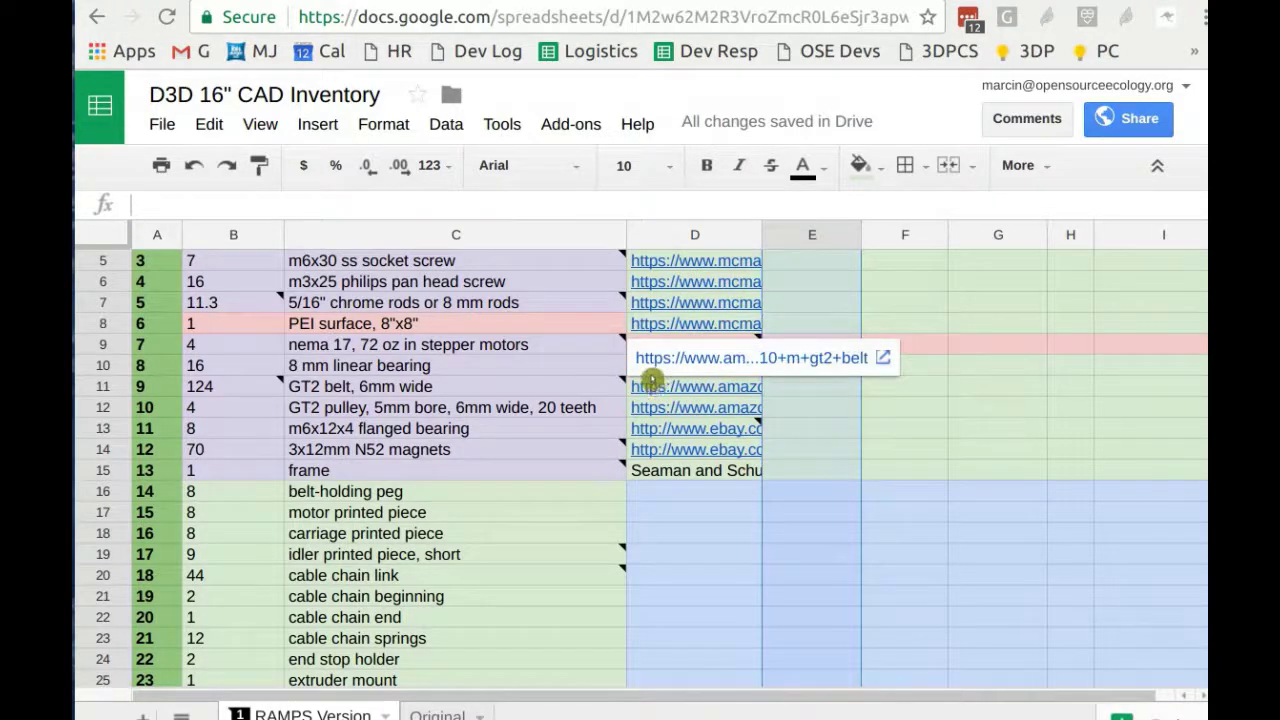
pyautogui.scroll(3, 836, 356)
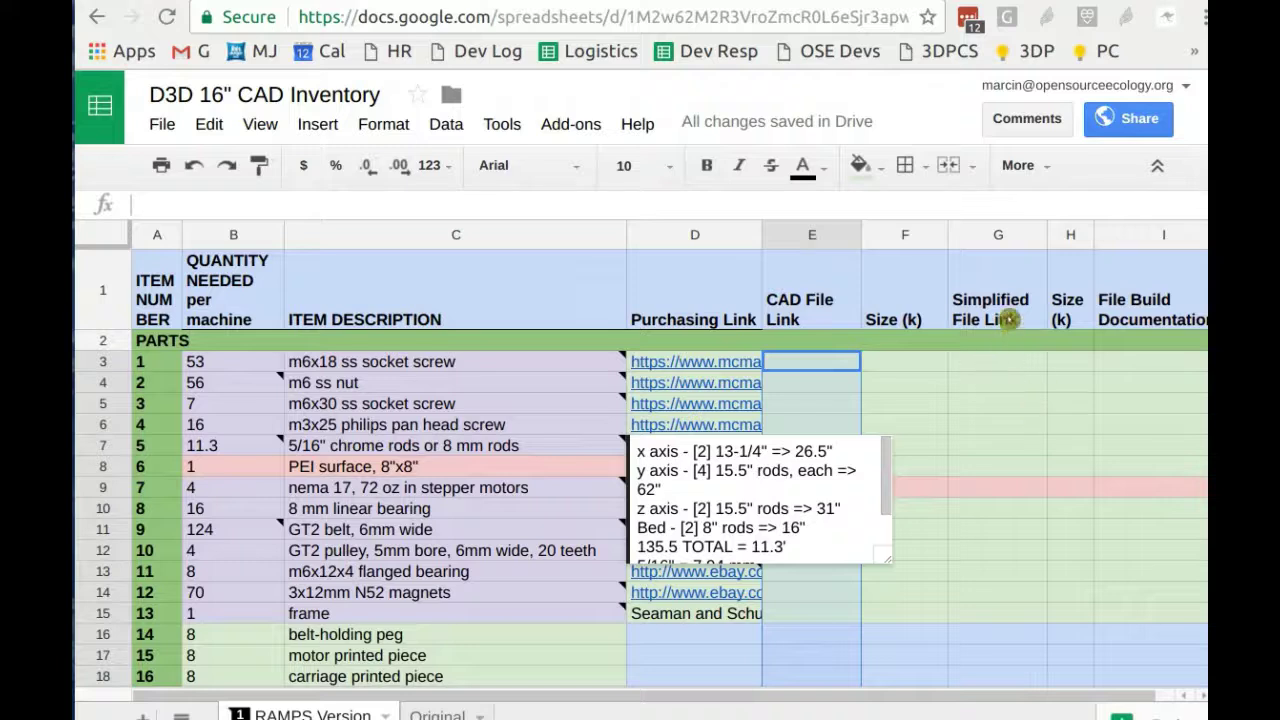
# Select the Simplified File Link column in the inventory, and switch to the FreeCAD window holding the simplified axis model
pyautogui.click(1001, 318)
pyautogui.click(997, 236)
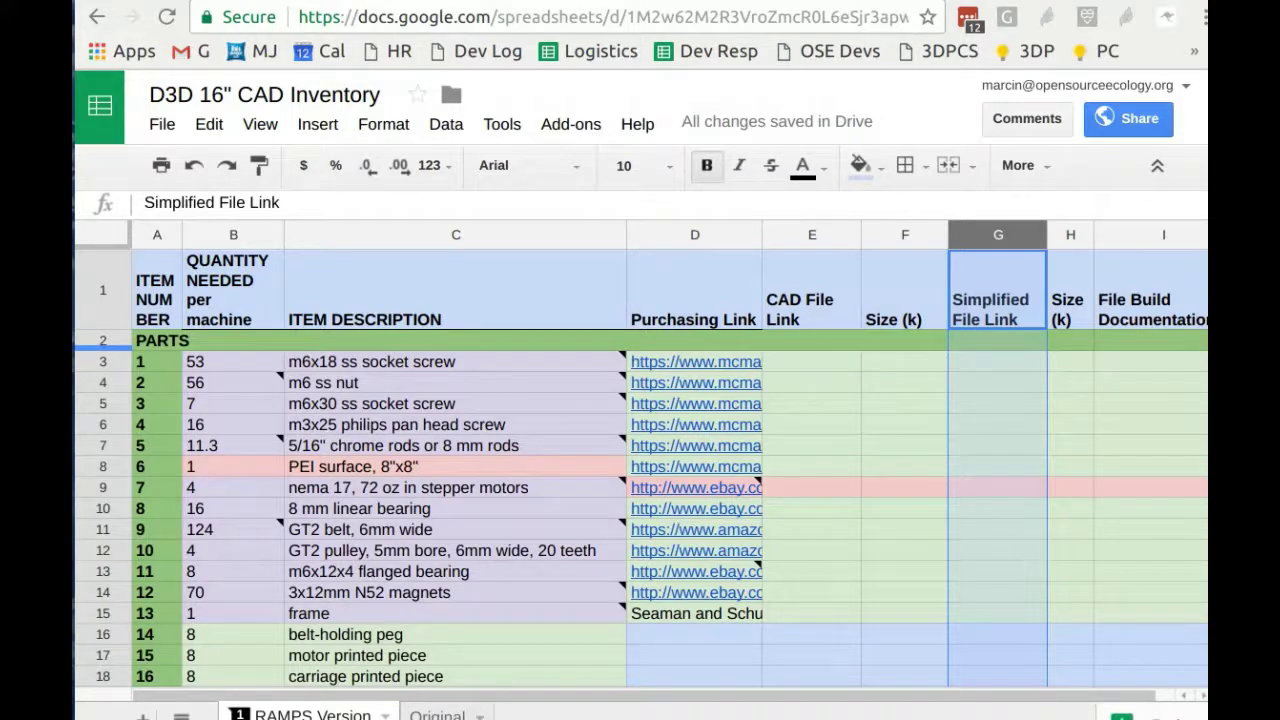
pyautogui.hotkey('alt', 'Tab')
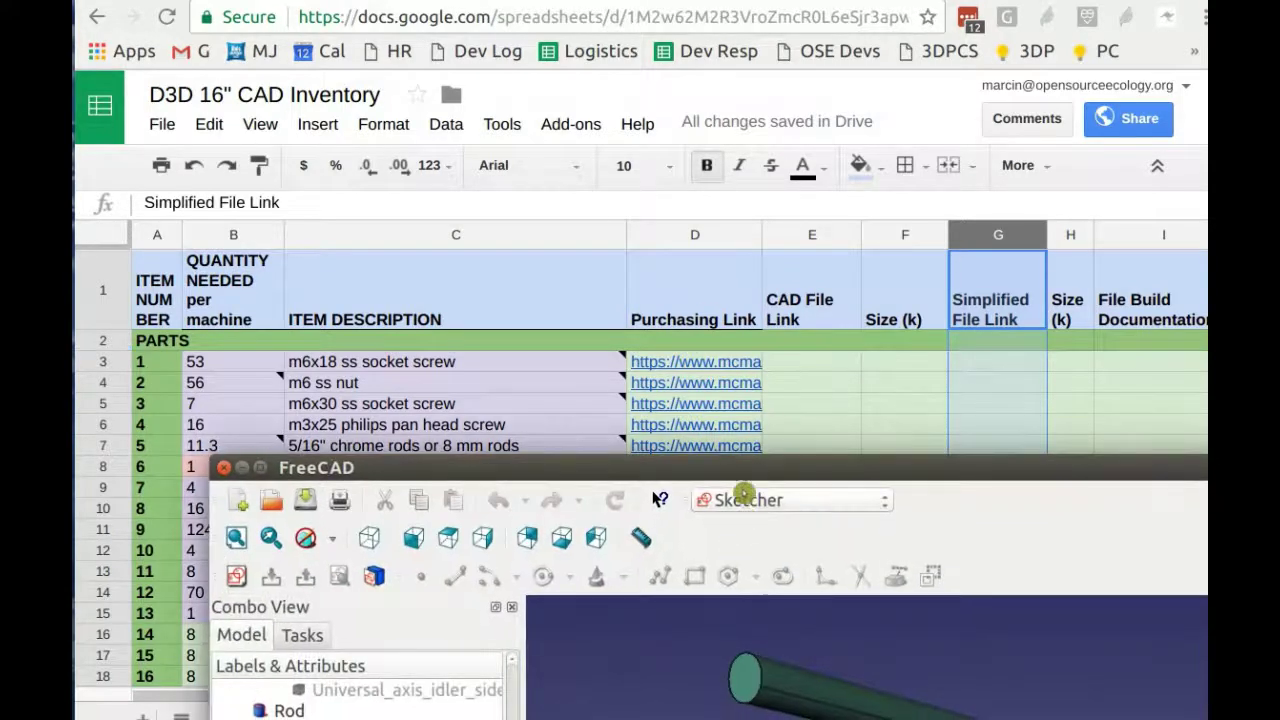
pyautogui.moveTo(575, 470); pyautogui.dragTo(575, 245)
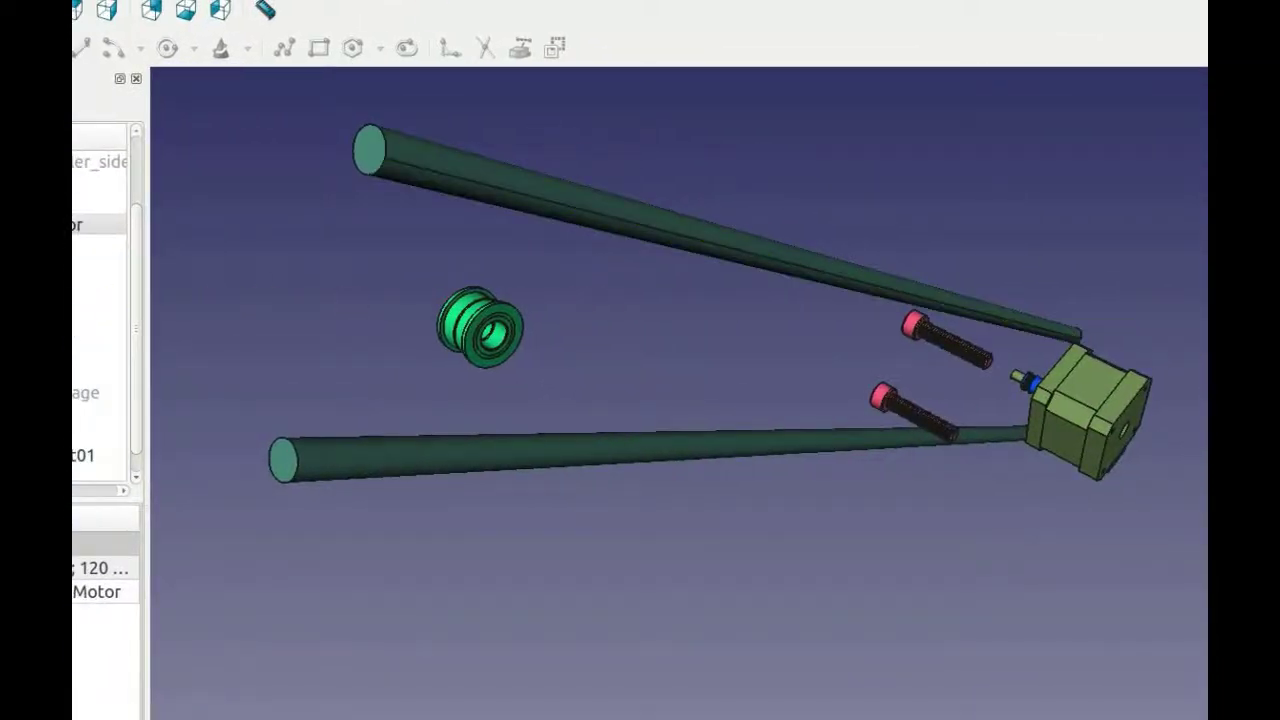
# Make the Y1 Universal Axis Motor, Y1 Universal Axis Carriage and Y1 Universal Axis Idler visible in D3D_Left_Y_Axis_Simple
pyautogui.click(99, 224)
pyautogui.press('space')
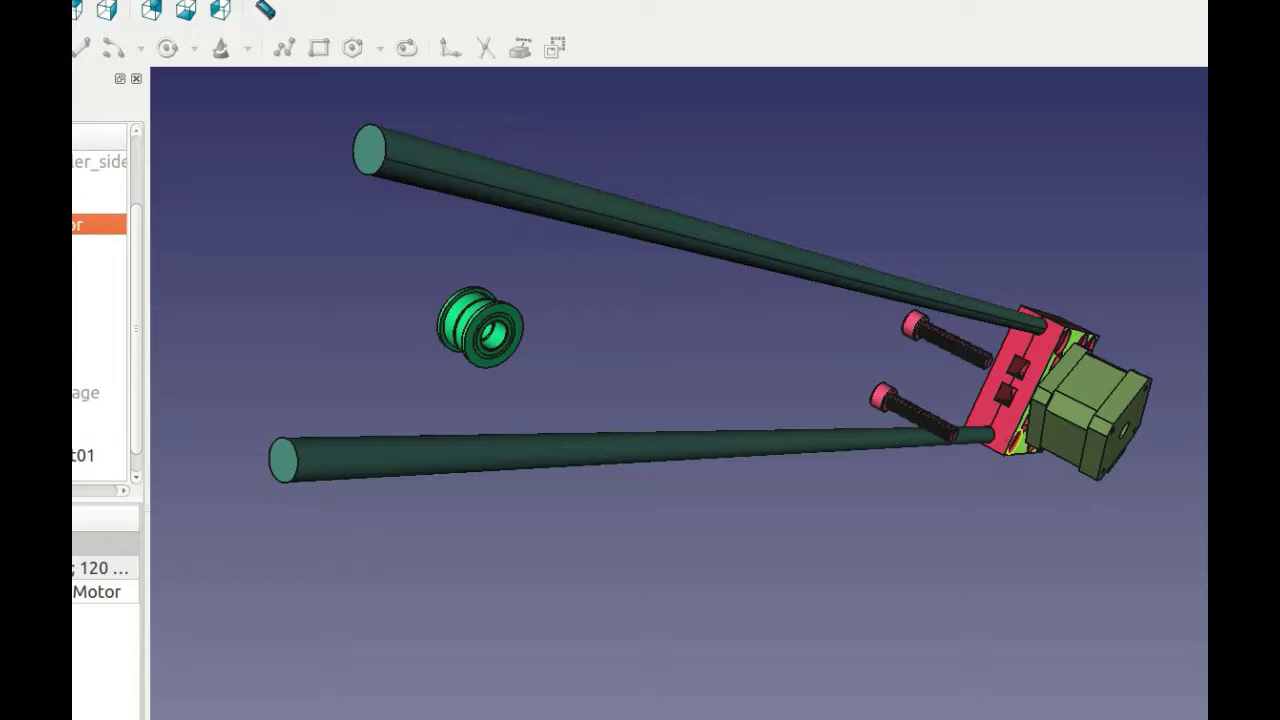
pyautogui.click(99, 392)
pyautogui.press('space')
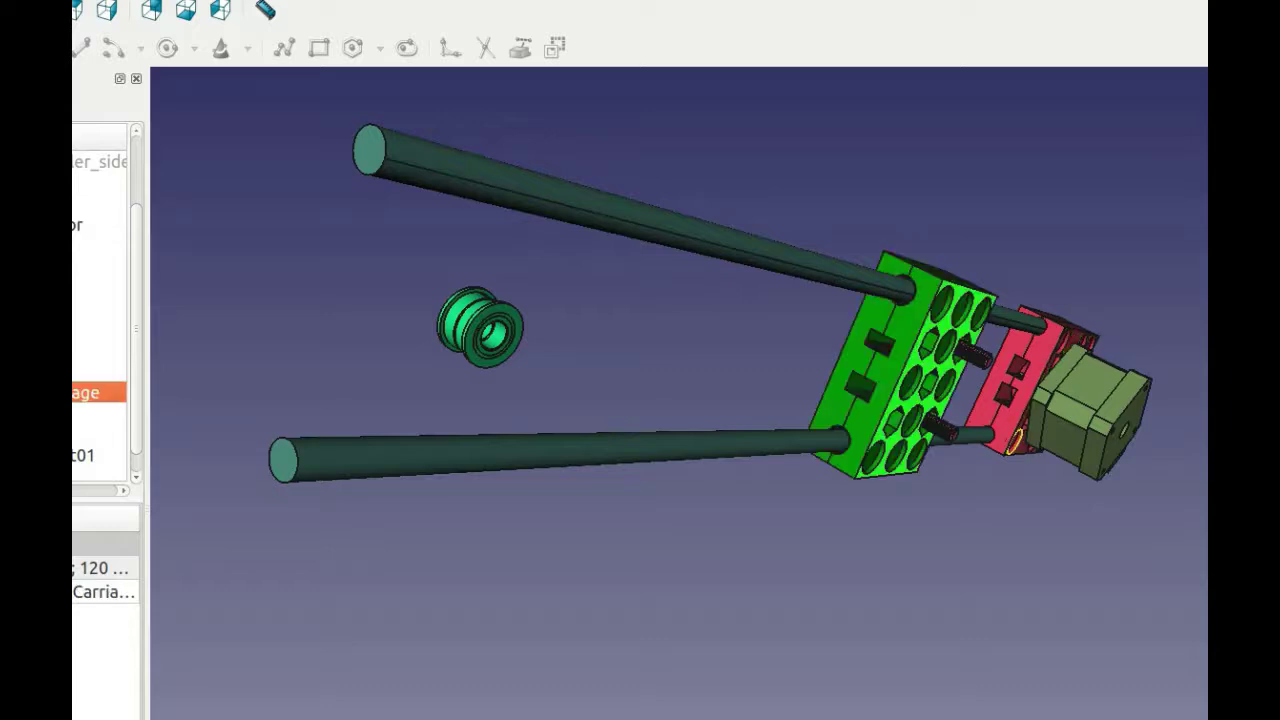
pyautogui.scroll(3, 100, 300)
pyautogui.click(99, 205)
pyautogui.press('space')
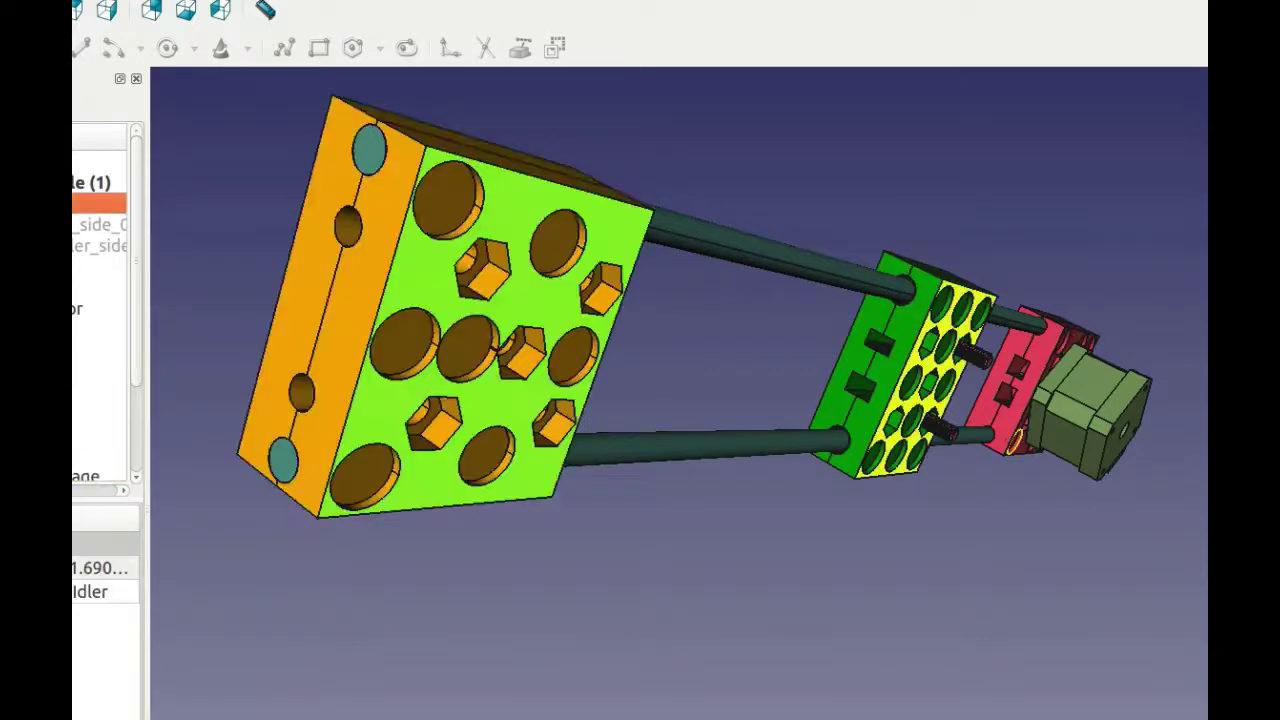
# Compare the simplified left Y axis model with the detailed D3D_Left_Y_Axis model that includes the bolts
pyautogui.moveTo(636, 443); pyautogui.dragTo(562, 480, button='middle')
pyautogui.moveTo(590, 330); pyautogui.dragTo(575, 362, button='middle')
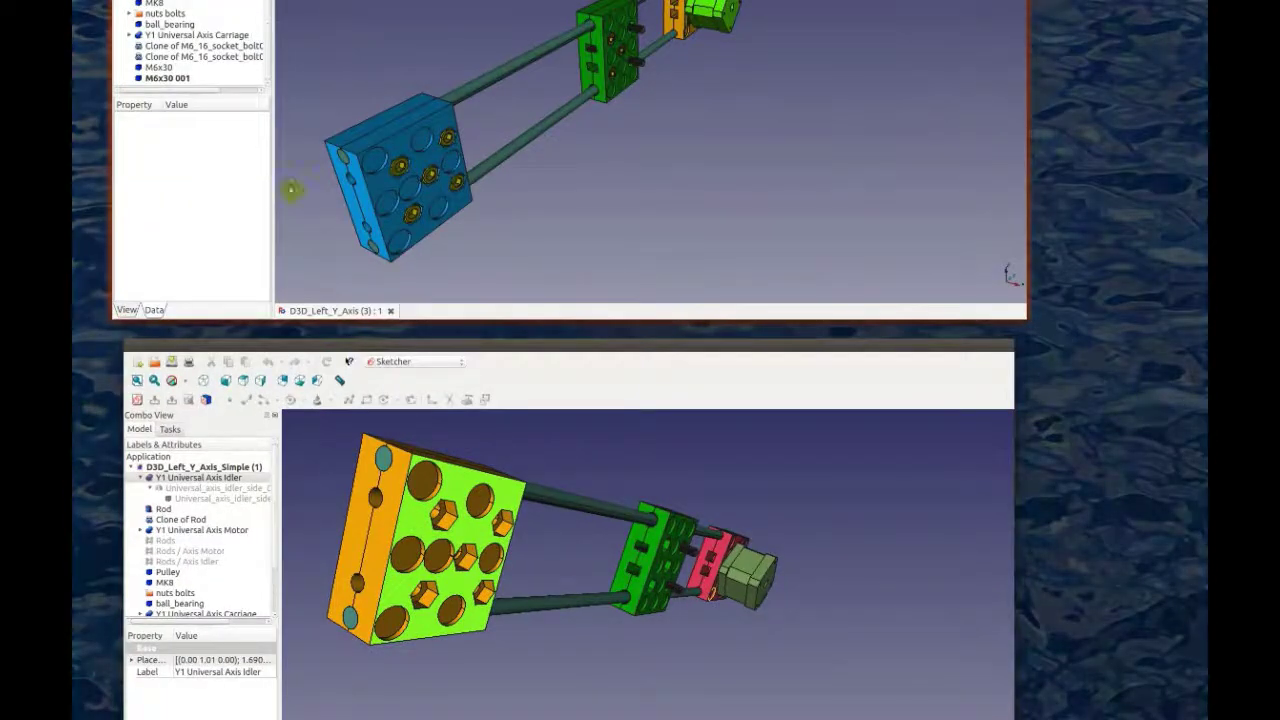
pyautogui.click(468, 353)
pyautogui.click(507, 262)
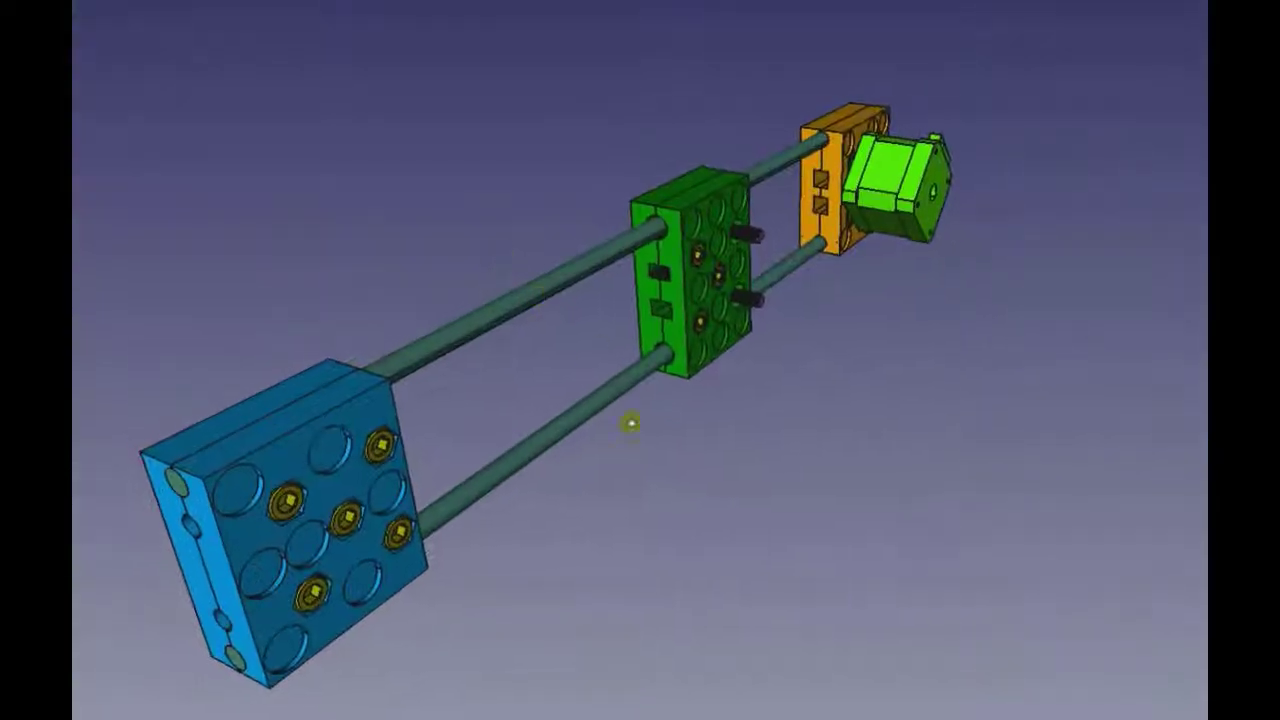
pyautogui.moveTo(578, 131); pyautogui.dragTo(662, 176, button='middle')
pyautogui.moveTo(791, 510); pyautogui.dragTo(580, 537, button='middle')
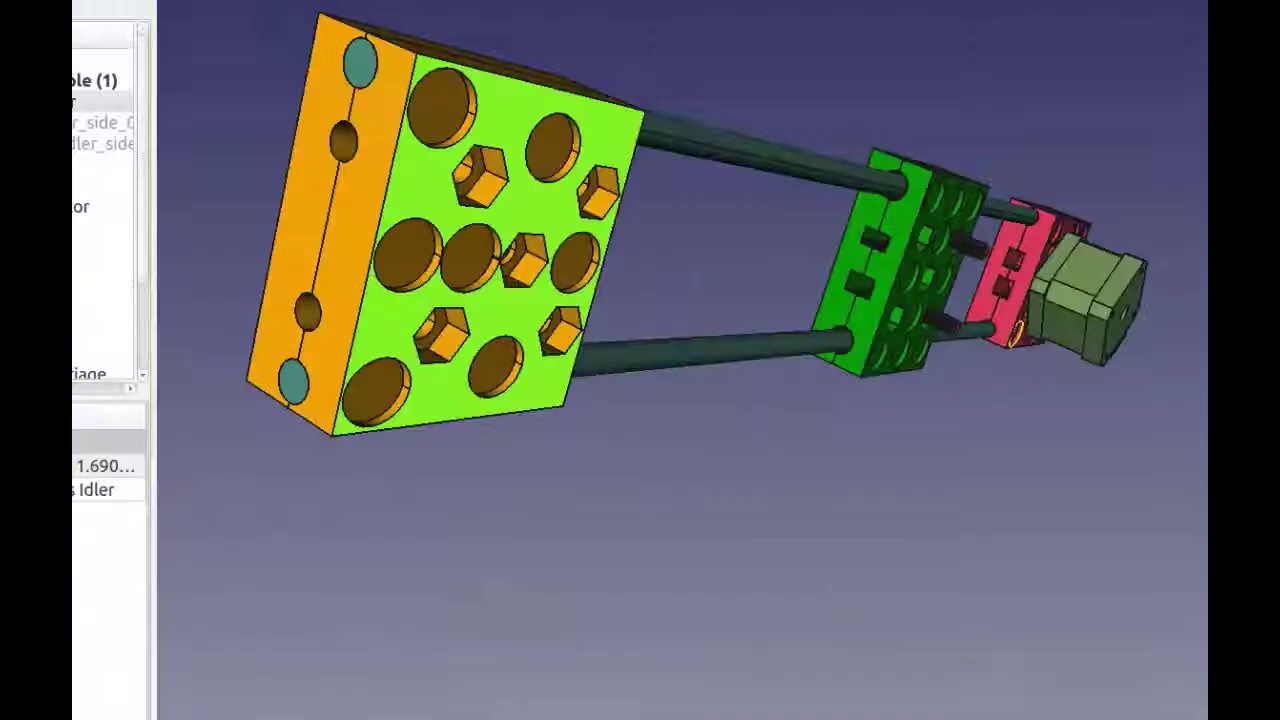
# Examine the idler block's bolts and bolt holes in the detailed and simplified left Y axis models
pyautogui.moveTo(490, 581); pyautogui.dragTo(560, 600, button='middle')
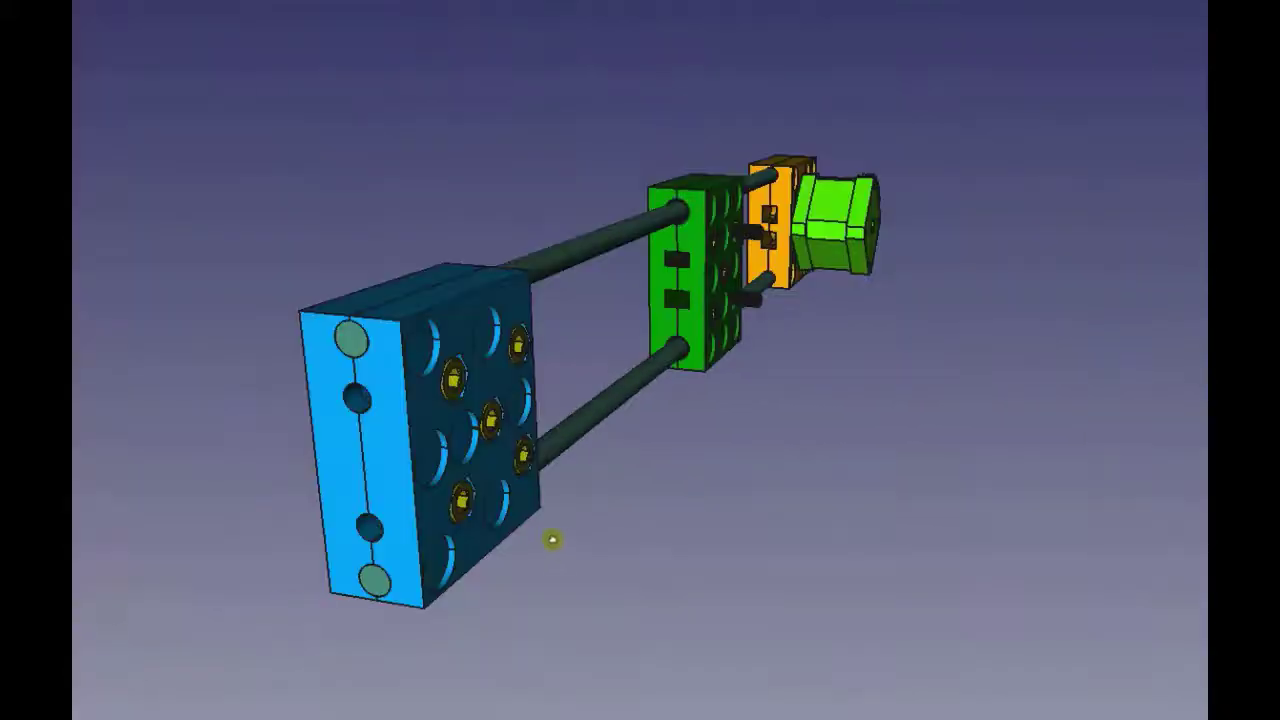
pyautogui.moveTo(551, 537); pyautogui.dragTo(499, 518, button='middle')
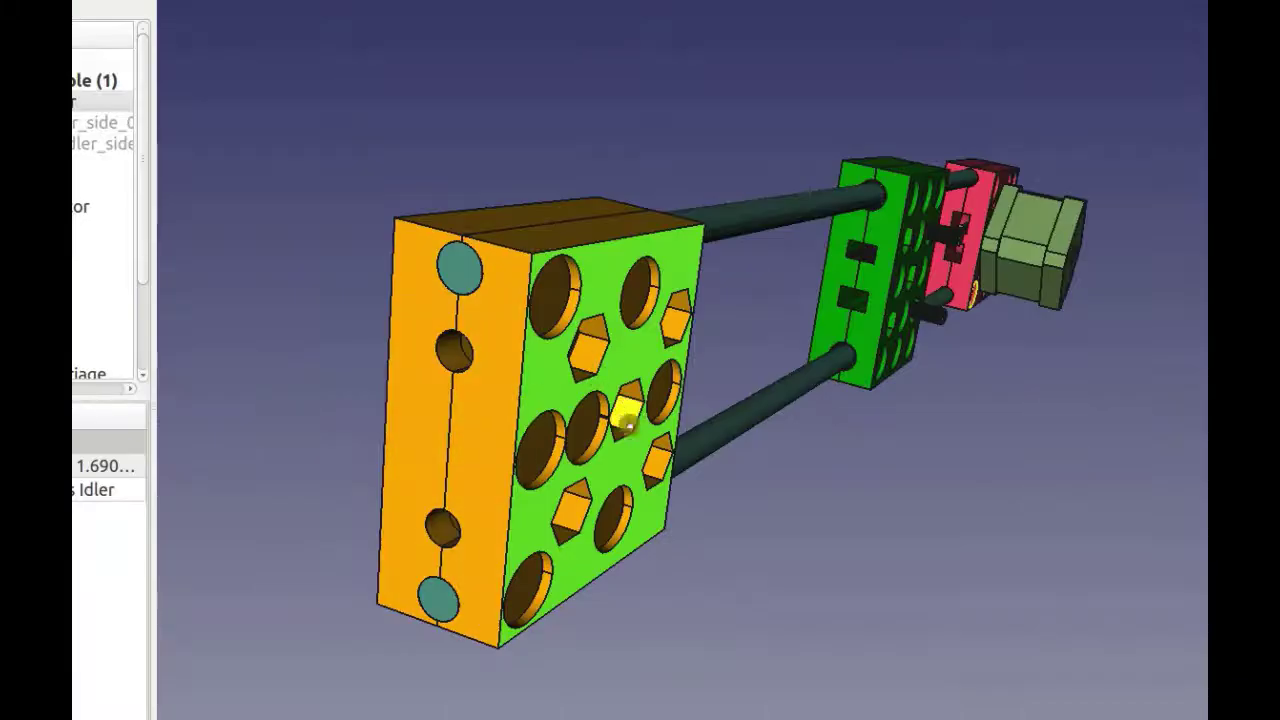
pyautogui.moveTo(902, 469); pyautogui.dragTo(836, 471, button='middle')
pyautogui.moveTo(988, 390); pyautogui.dragTo(968, 304, button='middle')
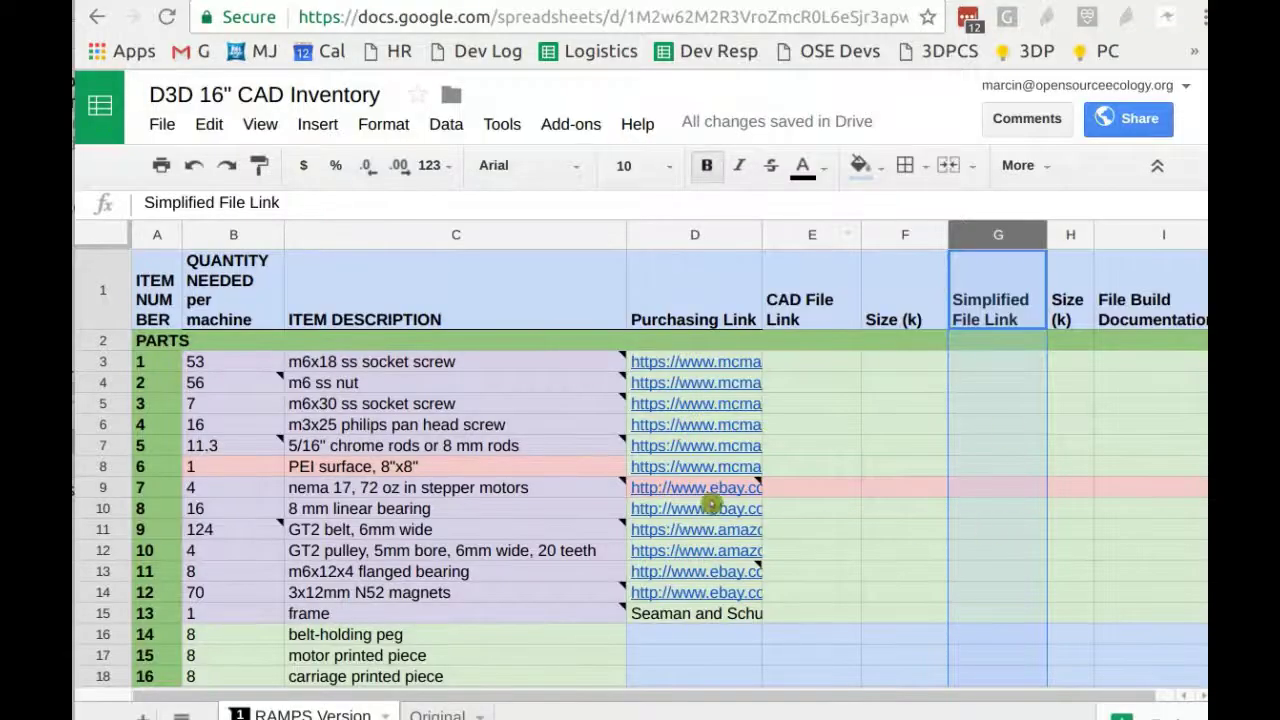
# Switch to the CAD inventory spreadsheet and select the CAD File Link cell of the x axis assembly
pyautogui.scroll(-10, 623, 397)
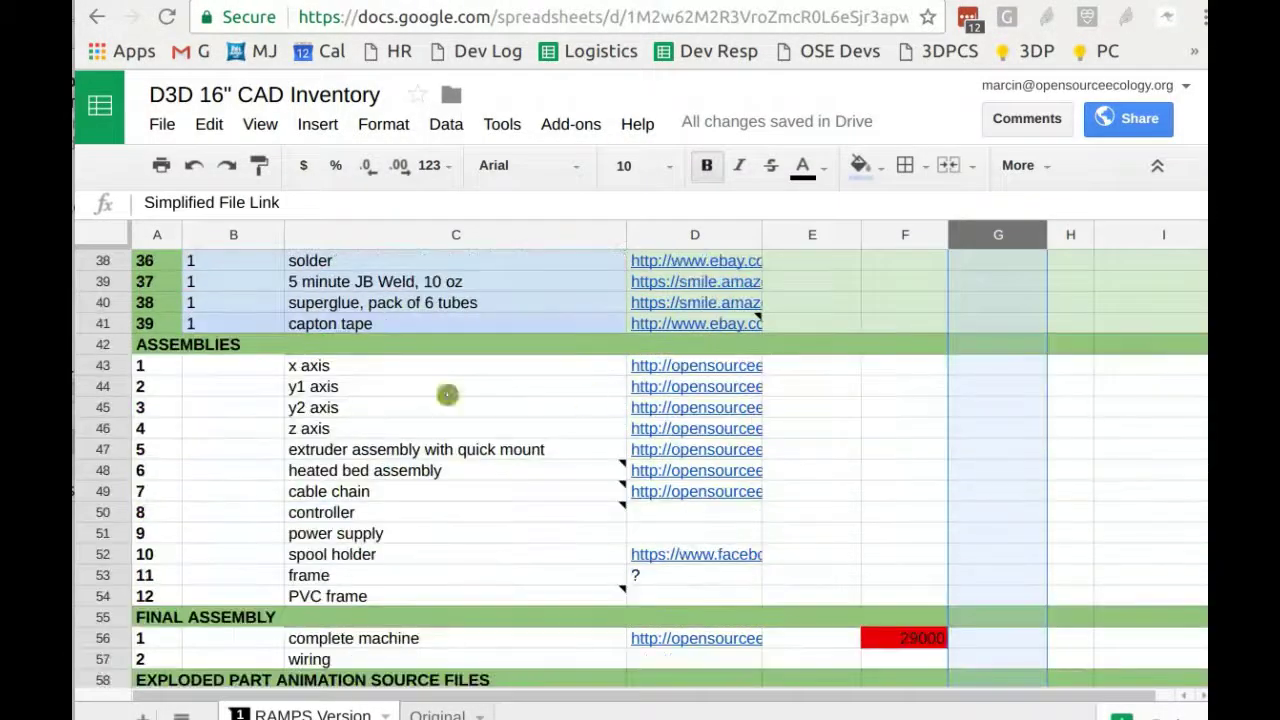
pyautogui.click(313, 368)
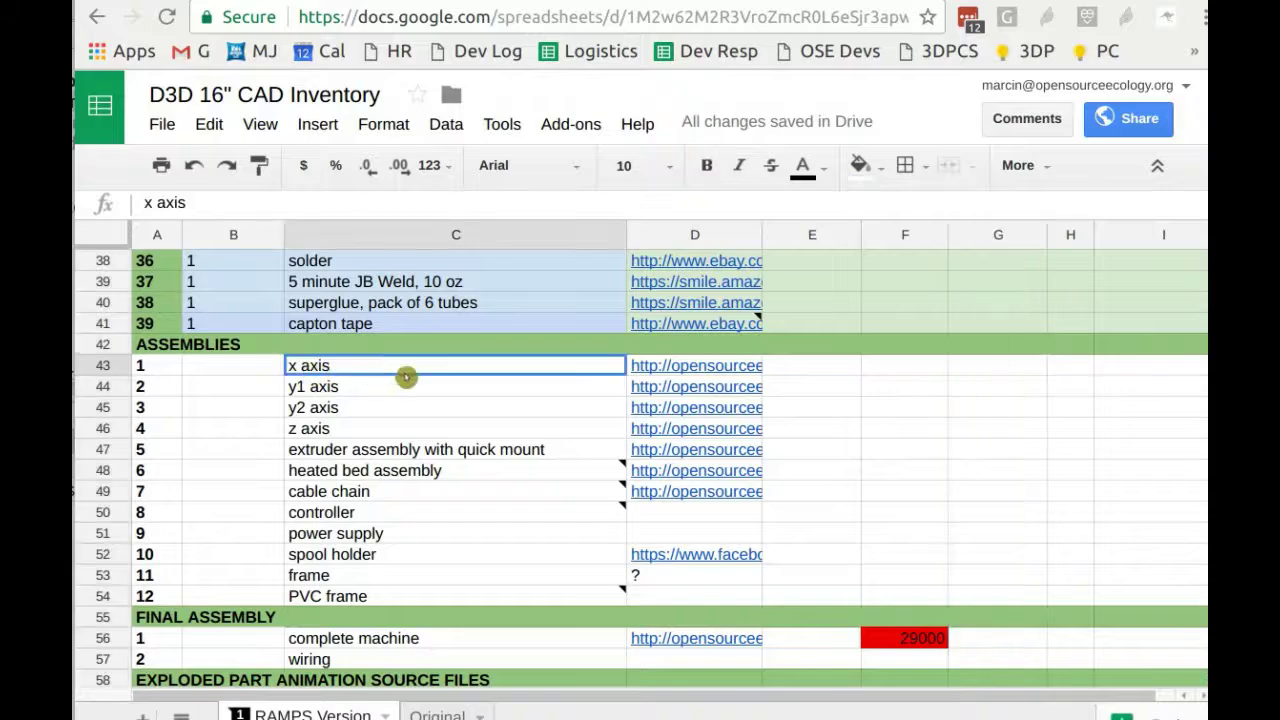
pyautogui.click(826, 368)
pyautogui.scroll(10, 903, 367)
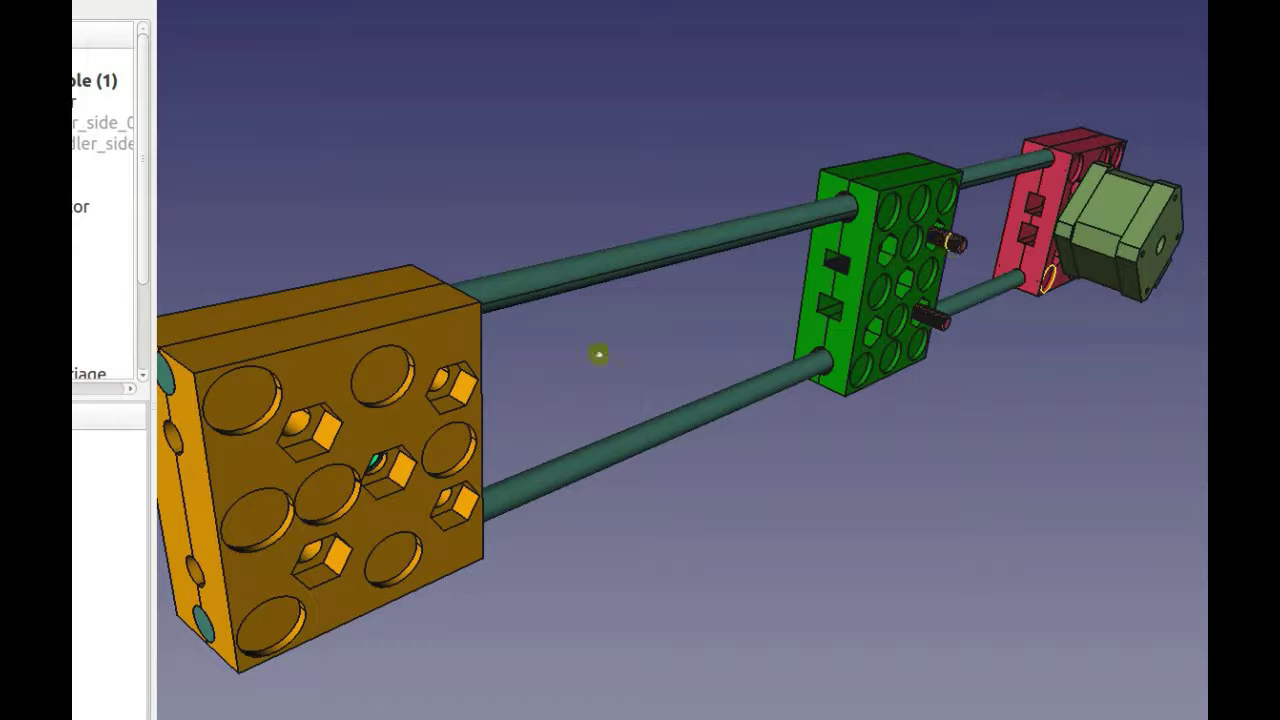
# Switch to the simplified left Y axis model, hide the idler block to inspect the bearing inside, and show the block again
pyautogui.click(260, 455)
pyautogui.press('space')
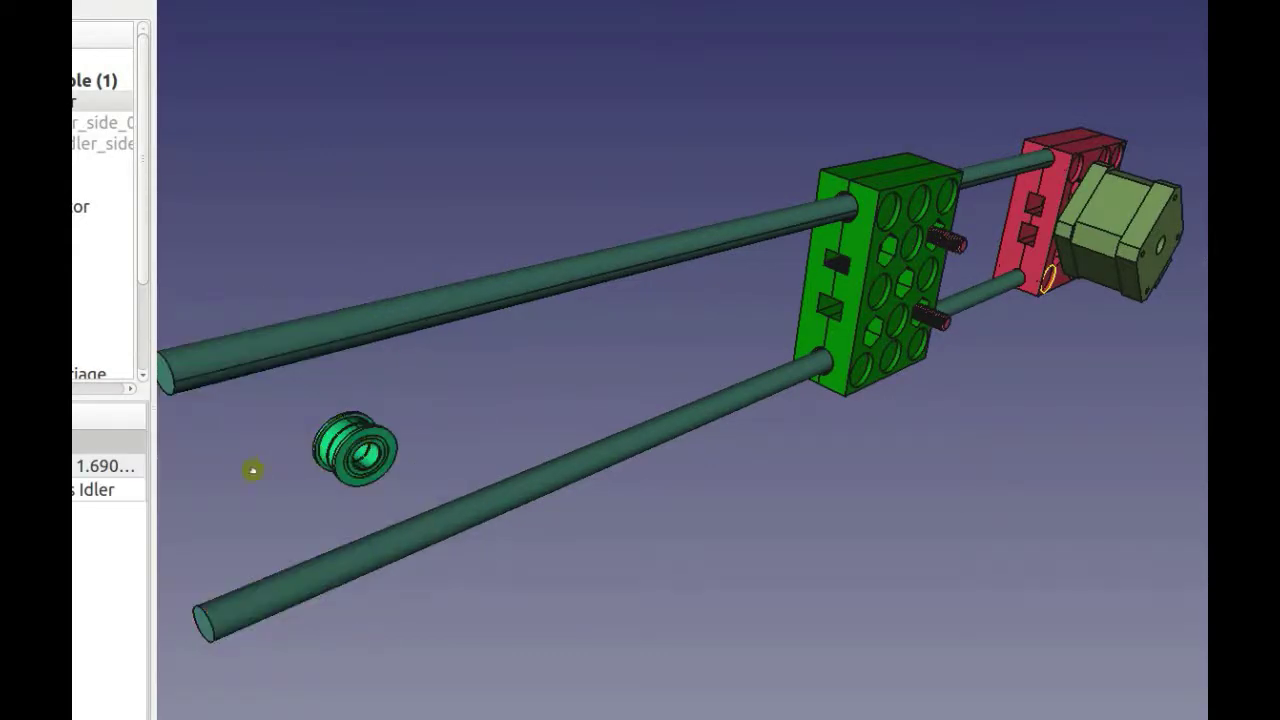
pyautogui.press('space')
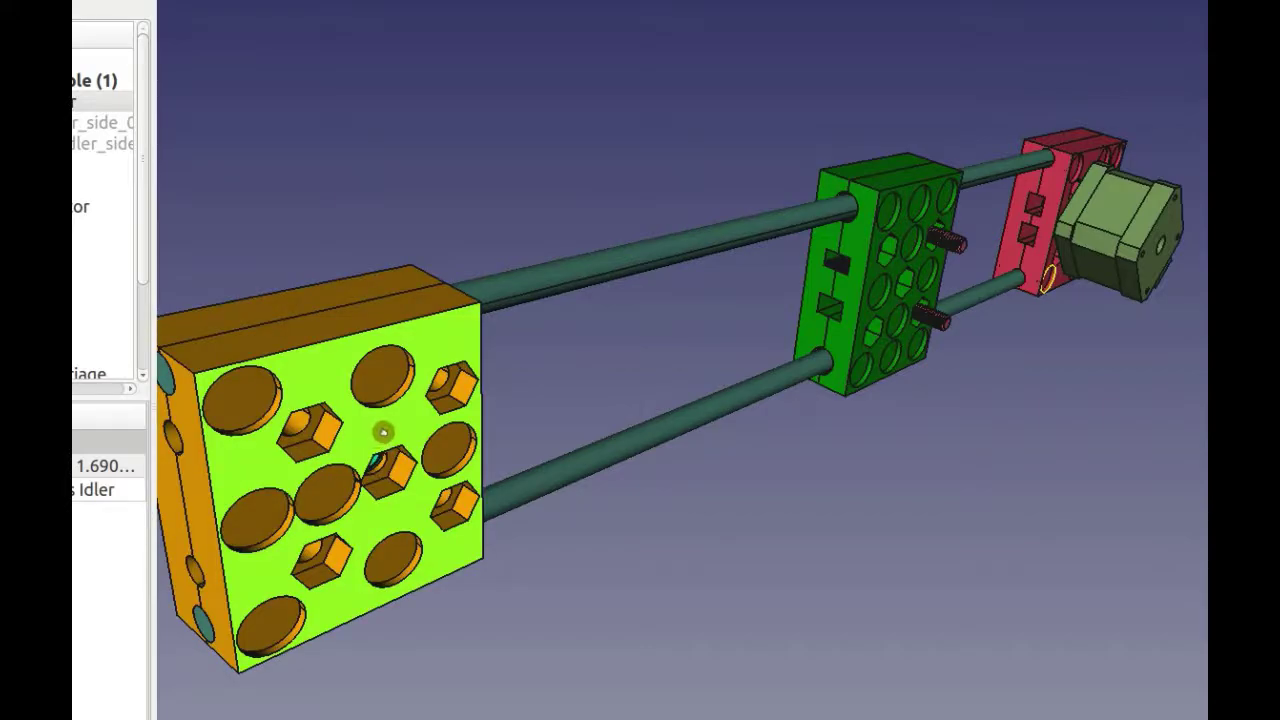
pyautogui.moveTo(327, 480); pyautogui.dragTo(419, 492, button='middle')
pyautogui.press('space')
pyautogui.press('space')
# Hide the Y1 Universal Axis Motor block to inspect the pulley and motor shaft, and make the block visible again
pyautogui.moveTo(851, 451); pyautogui.dragTo(288, 349, button='middle')
pyautogui.click(465, 354)
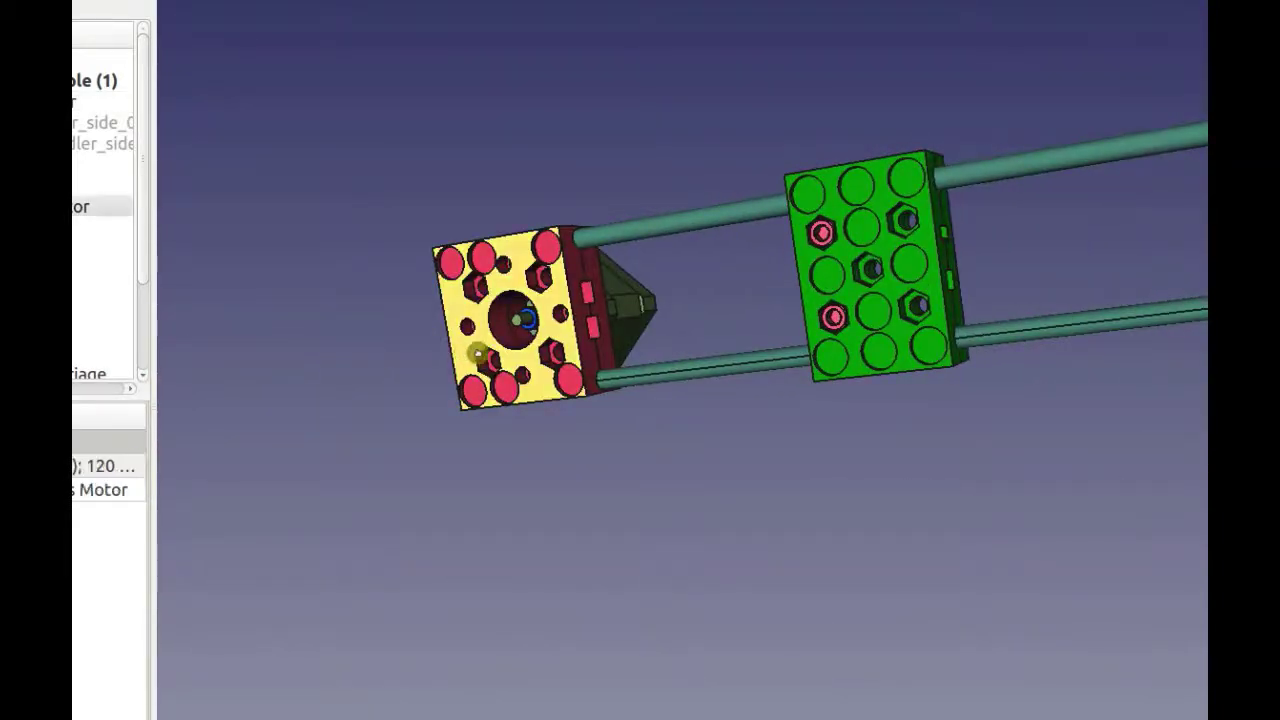
pyautogui.press('space')
pyautogui.scroll(10, 522, 367)
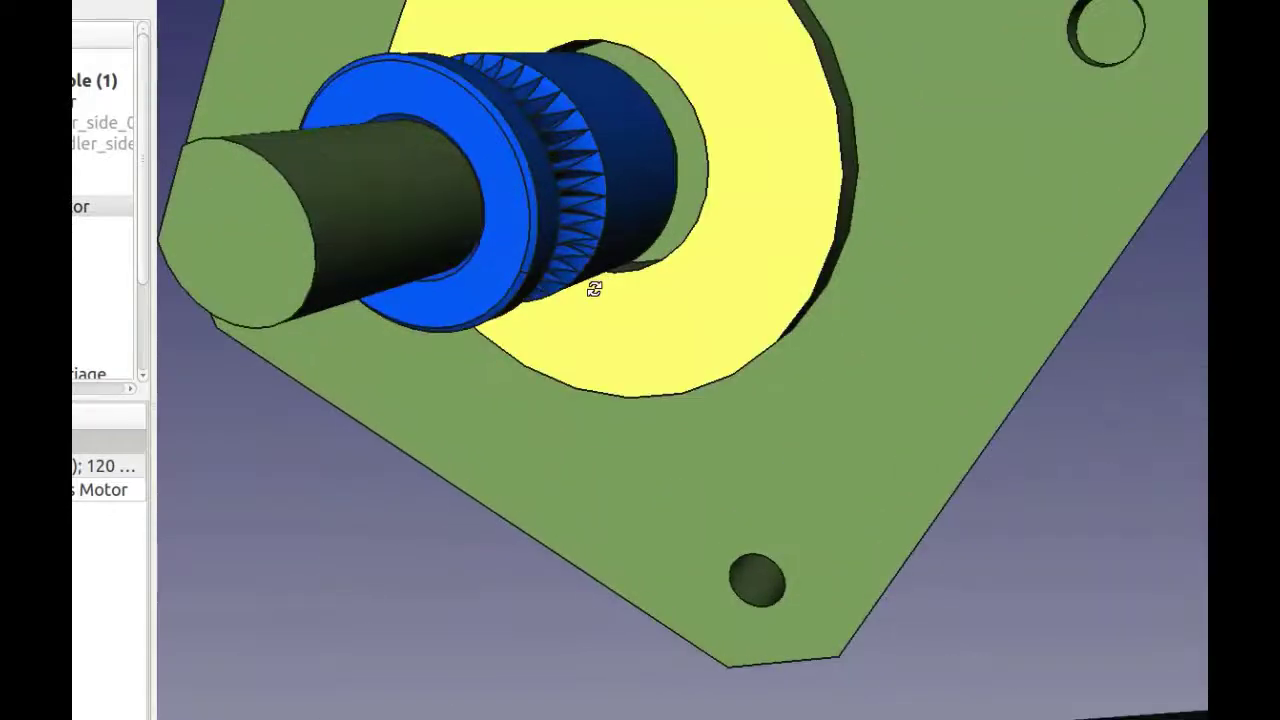
pyautogui.moveTo(594, 289); pyautogui.dragTo(728, 307, button='middle')
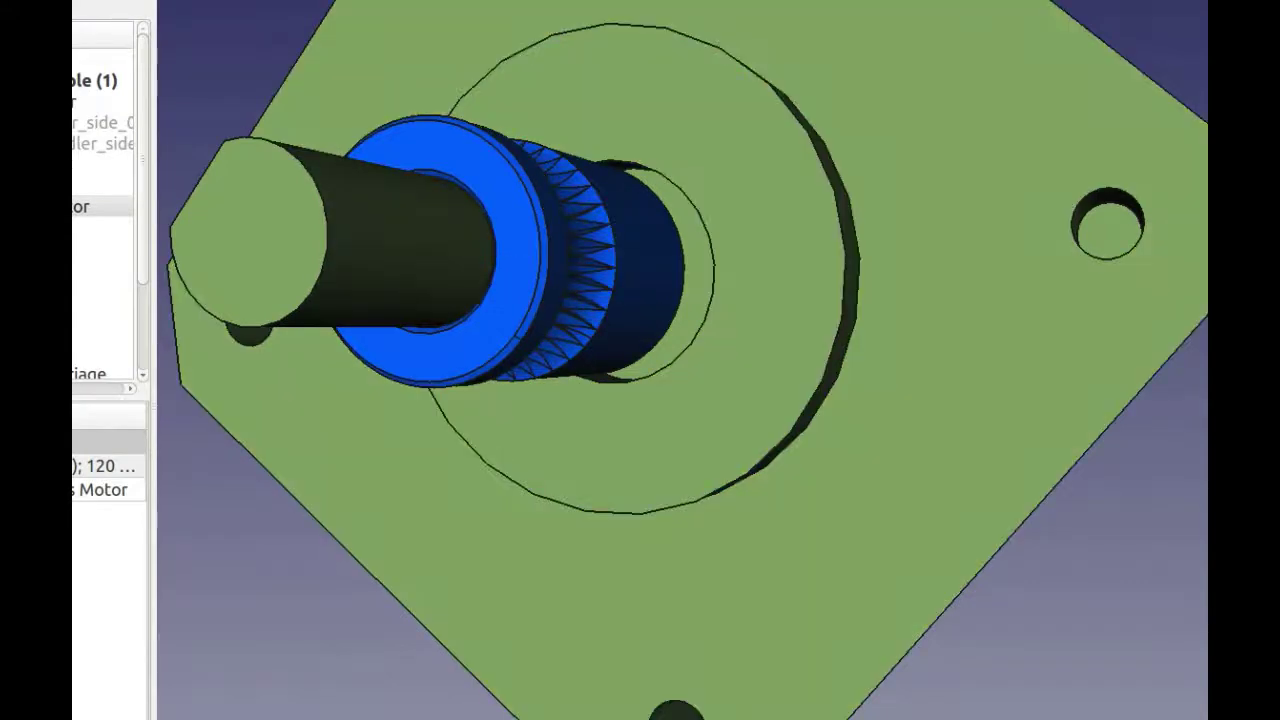
pyautogui.scroll(-5, 1189, 509)
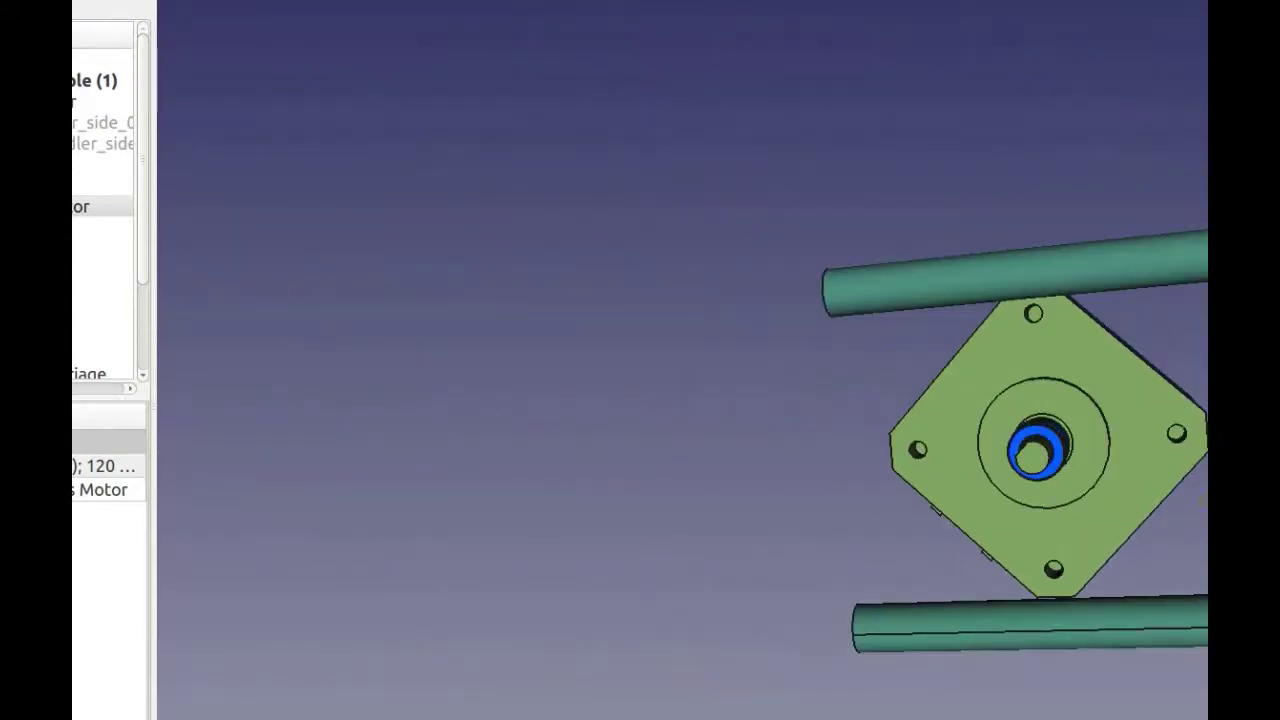
pyautogui.moveTo(583, 506); pyautogui.dragTo(1122, 500, button='middle')
pyautogui.click(742, 574)
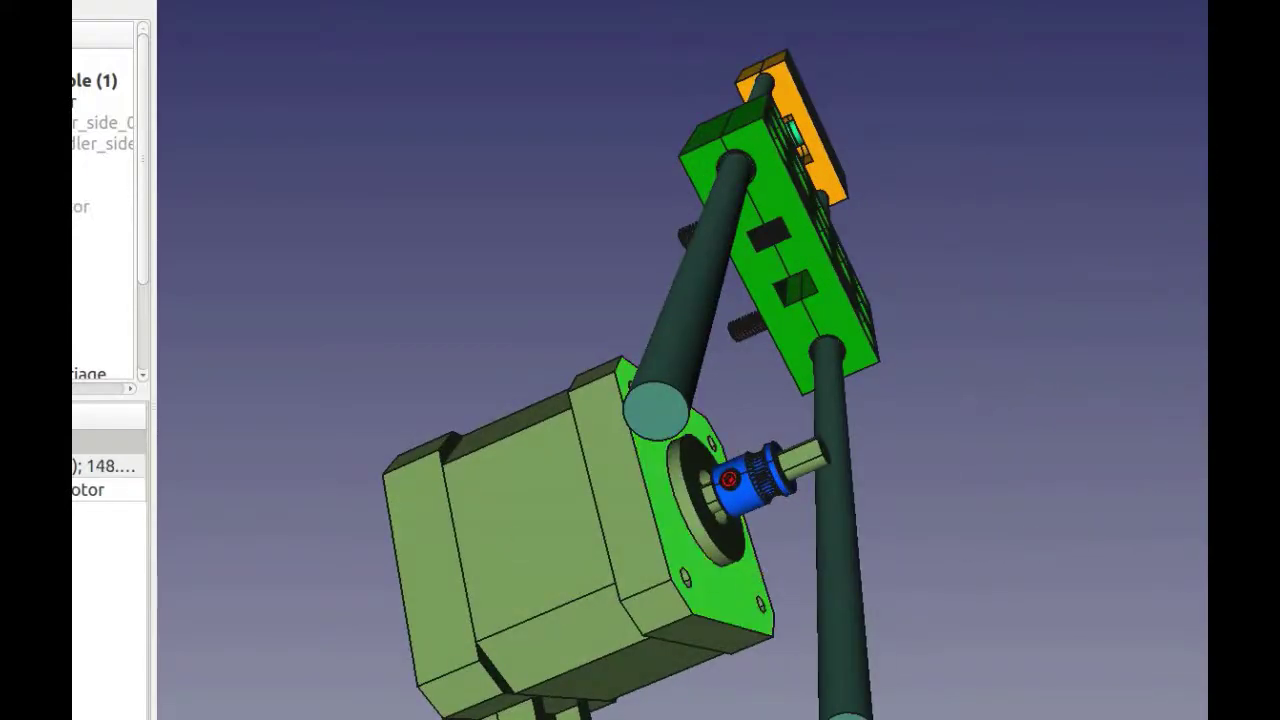
pyautogui.press('space')
pyautogui.moveTo(1120, 580)
pyautogui.mouseDown(button='middle')
pyautogui.moveTo(1081, 548)
pyautogui.moveTo(1134, 560)
pyautogui.moveTo(1137, 574)
pyautogui.mouseUp(button='middle')
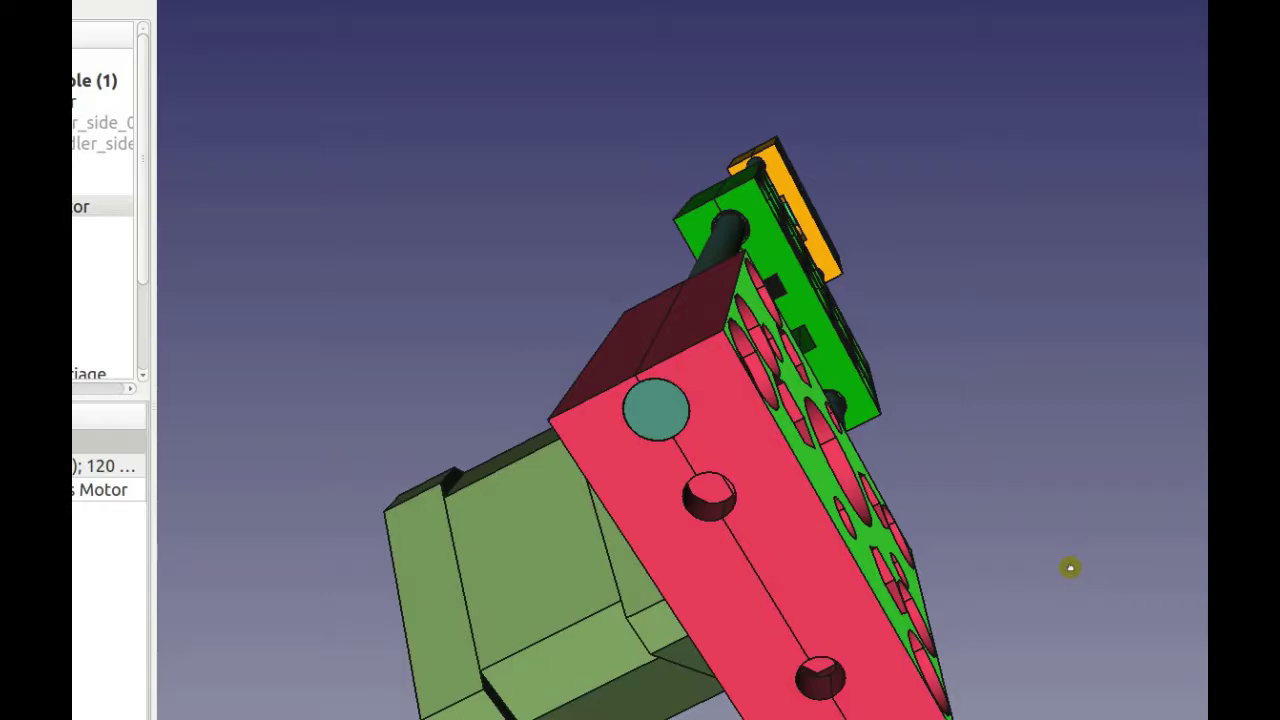
# Examine the motor end of the simplified left Y axis from several angles, including the printed block's holes and the stepper motor
pyautogui.moveTo(1033, 637); pyautogui.dragTo(906, 434, button='middle')
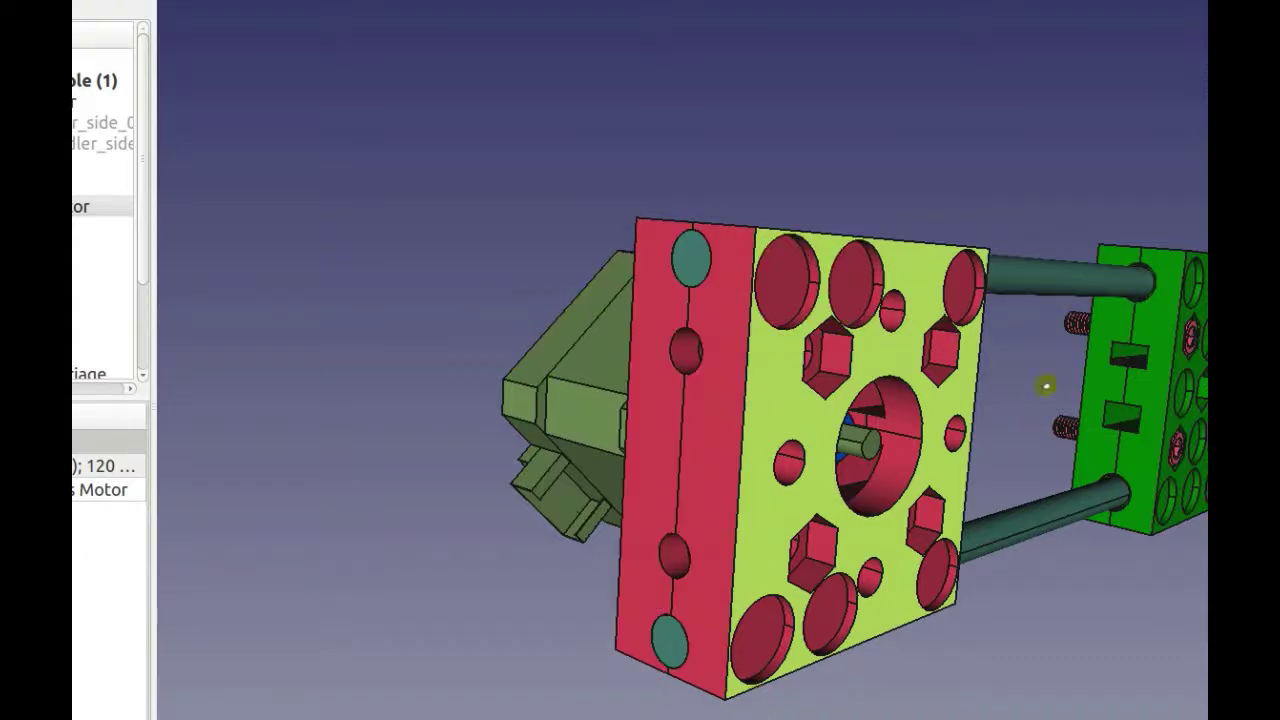
pyautogui.moveTo(570, 410); pyautogui.dragTo(677, 491, button='middle')
pyautogui.moveTo(497, 535); pyautogui.dragTo(706, 599, button='middle')
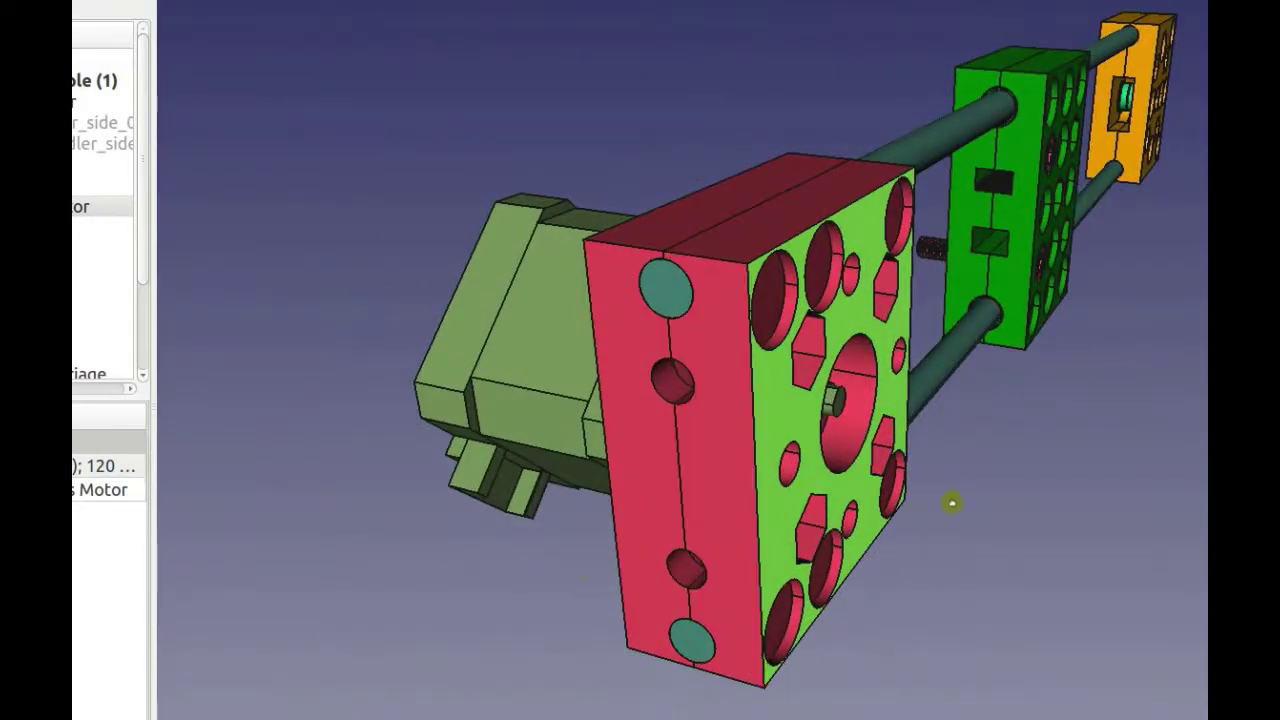
pyautogui.moveTo(1057, 421); pyautogui.dragTo(1110, 412, button='middle')
pyautogui.moveTo(916, 489); pyautogui.dragTo(1121, 509, button='middle')
pyautogui.moveTo(1022, 573); pyautogui.dragTo(817, 514, button='middle')
pyautogui.moveTo(731, 491)
pyautogui.mouseDown(button='middle')
pyautogui.moveTo(911, 505)
pyautogui.moveTo(991, 529)
pyautogui.moveTo(726, 494)
pyautogui.mouseUp(button='middle')
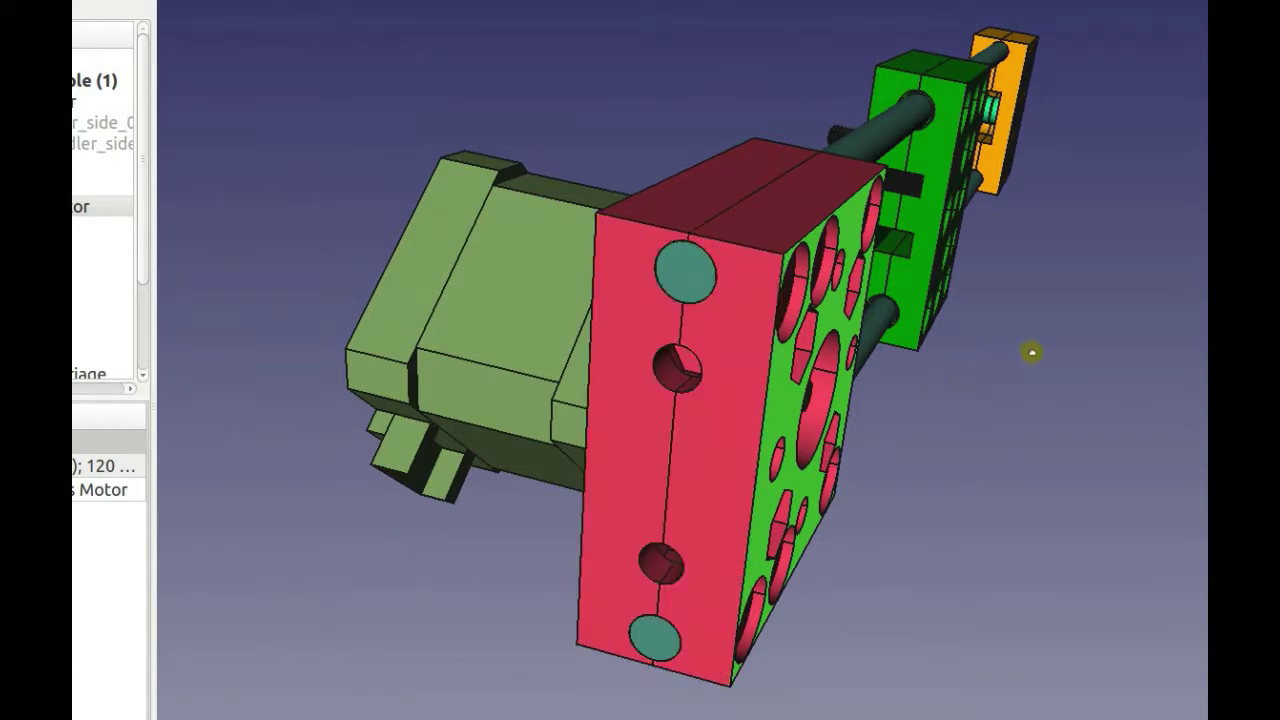
pyautogui.moveTo(1079, 339); pyautogui.dragTo(750, 415, button='middle')
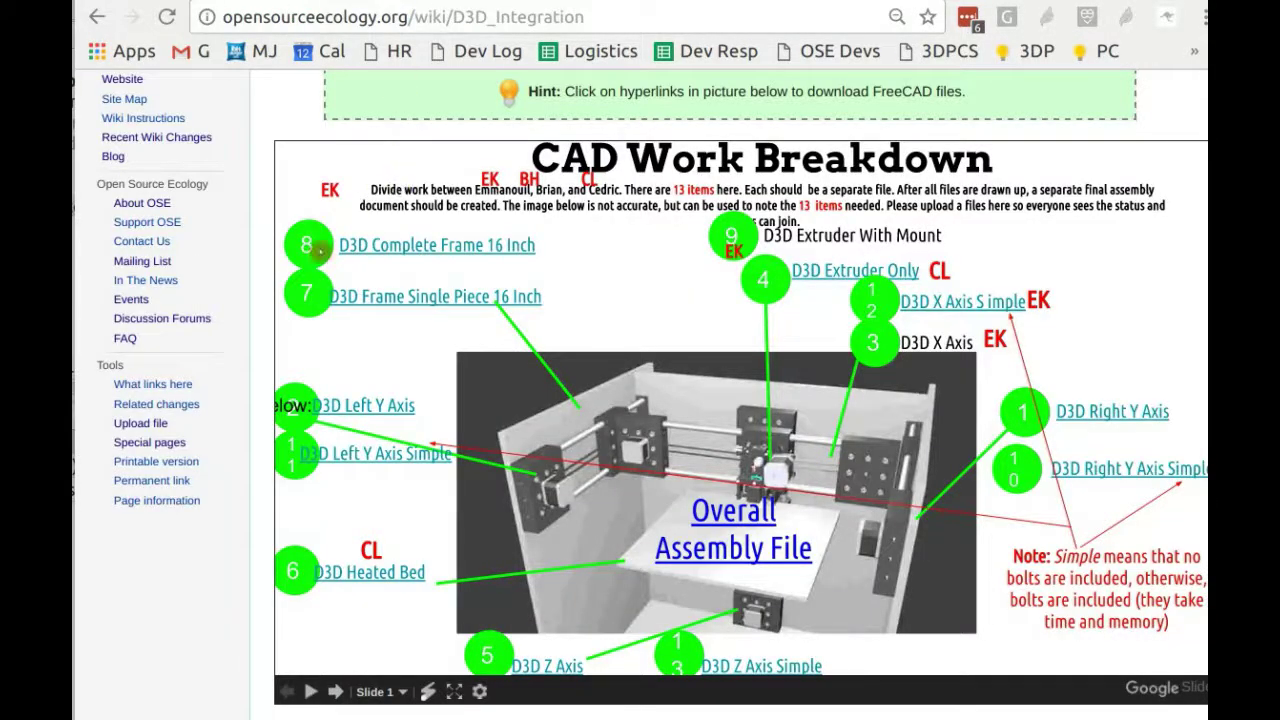
# Open the D3D Left Y Axis file page from the CAD Work Breakdown and review its file history, sizes and comments
pyautogui.click(375, 415)
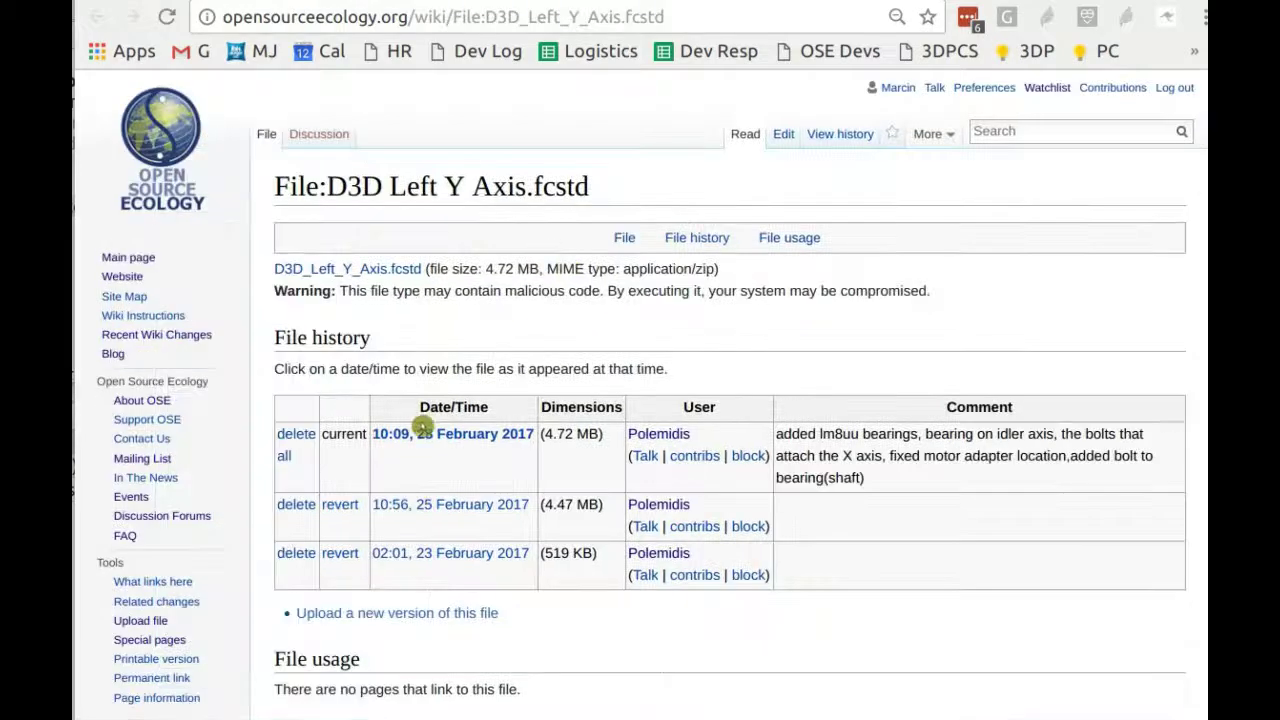
pyautogui.scroll(-3, 528, 331)
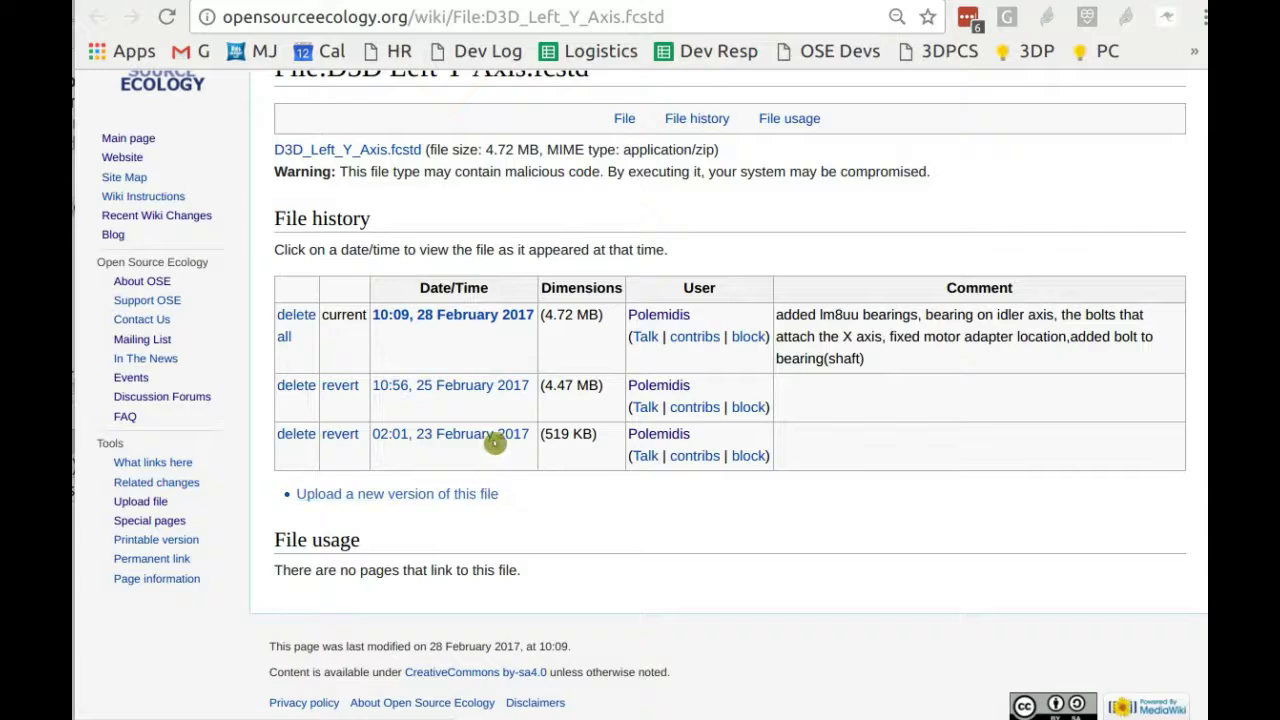
pyautogui.click(452, 318)
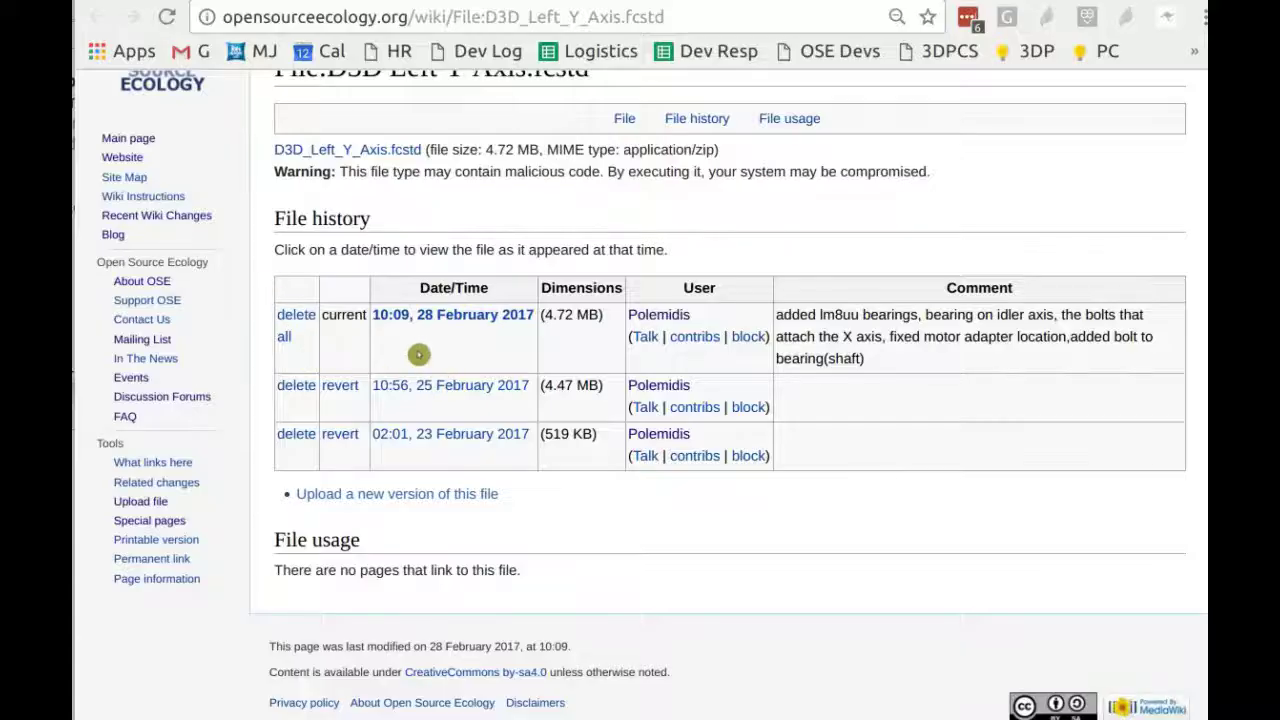
pyautogui.click(407, 493)
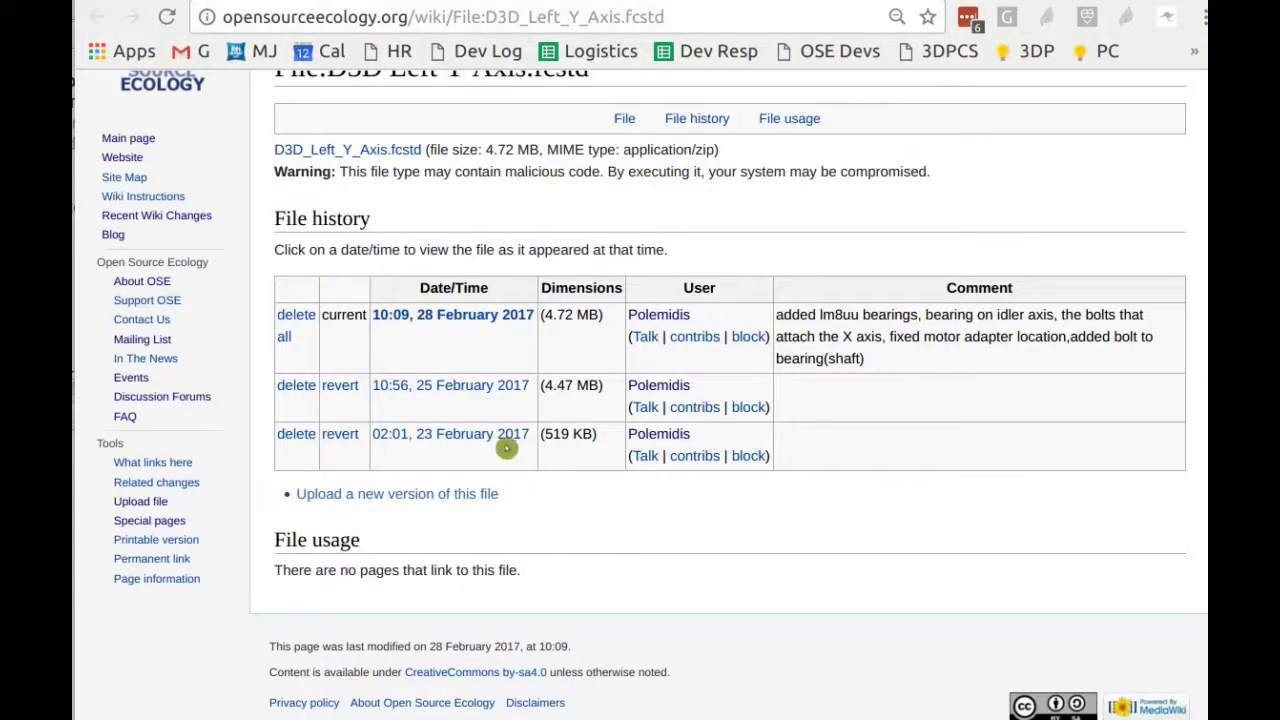
pyautogui.click(485, 320)
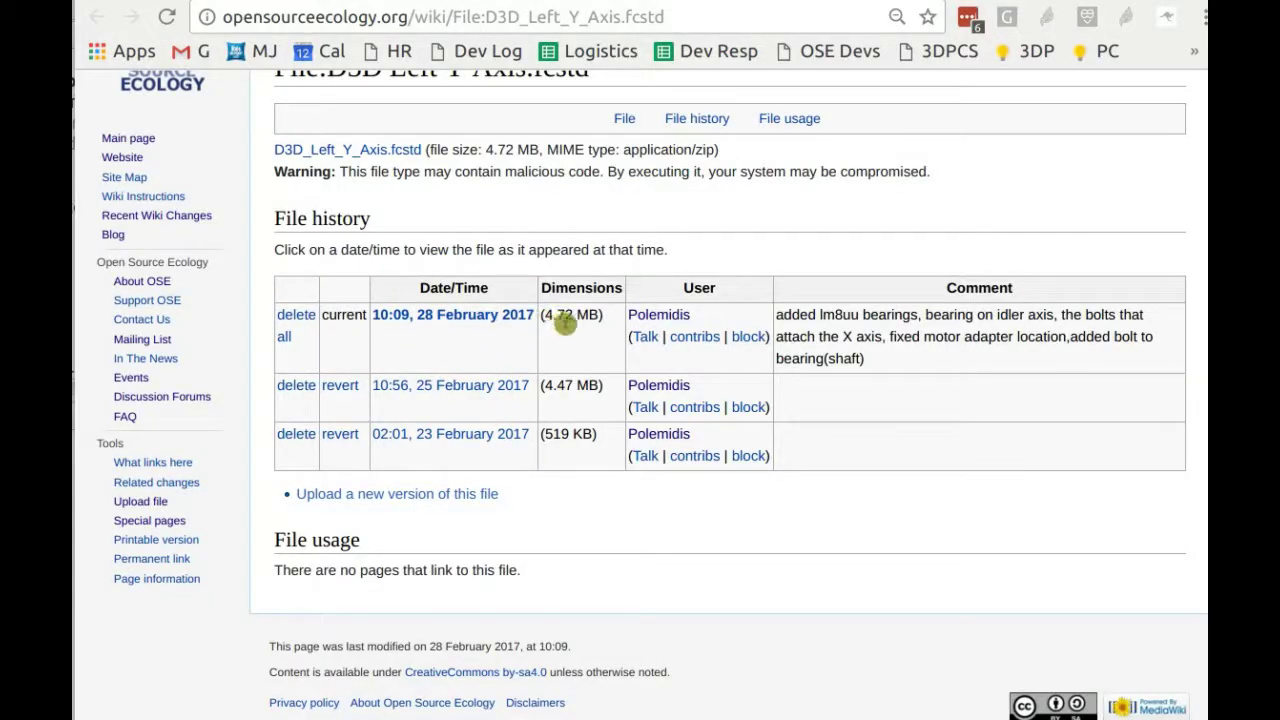
pyautogui.click(414, 149)
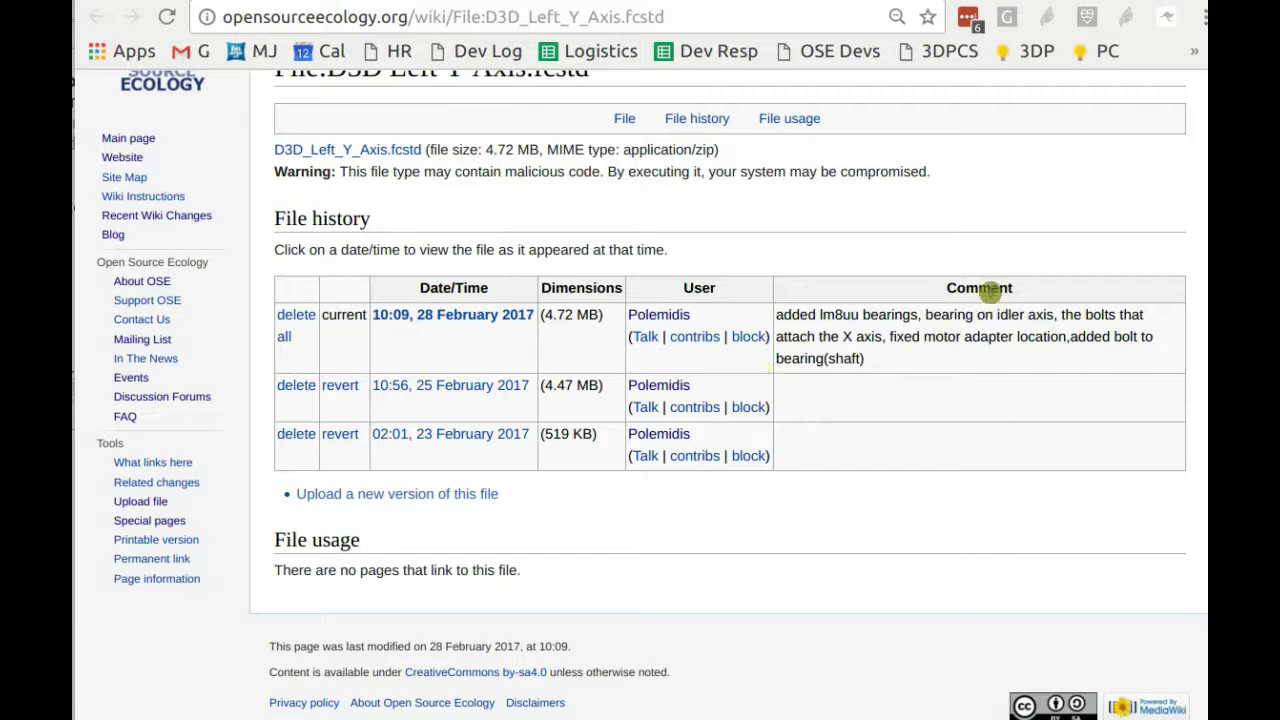
pyautogui.scroll(2, 575, 247)
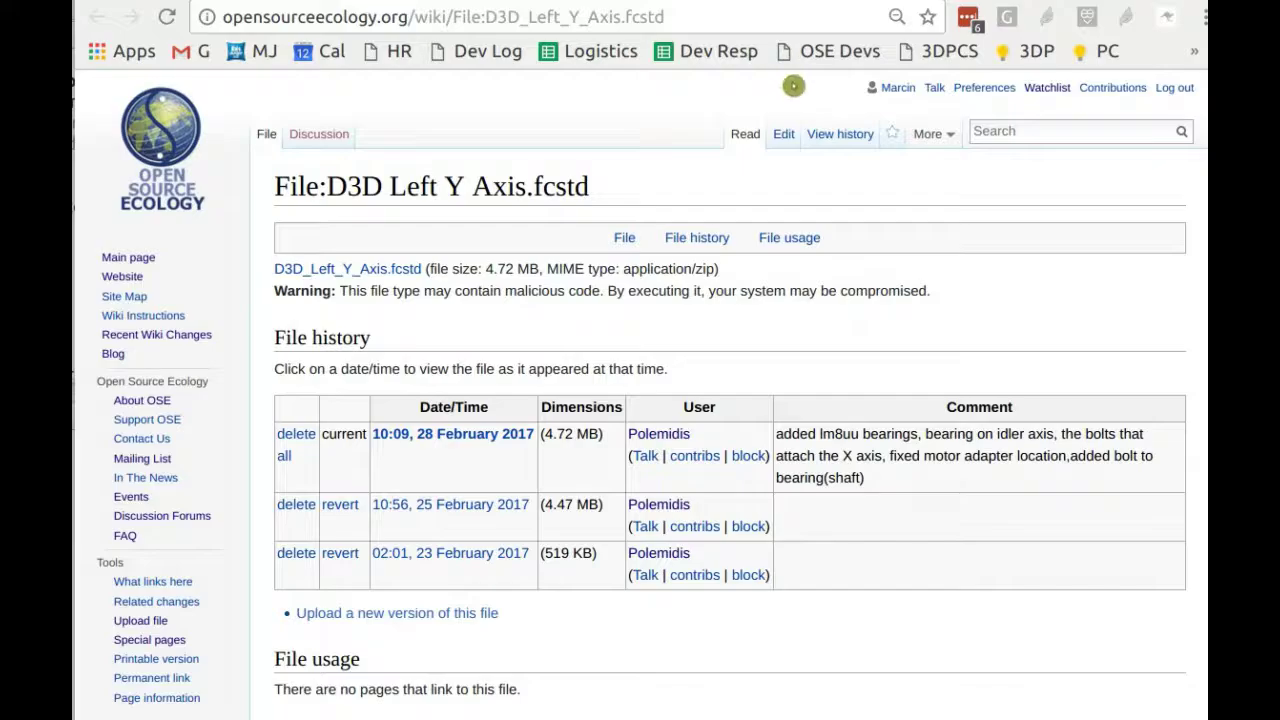
# Return to the CAD inventory spreadsheet and check the Assemblies entries, including the cable chain and heated bed notes and the extruder assembly
pyautogui.hotkey('ctrl', 'Tab')
pyautogui.scroll(-9, 705, 337)
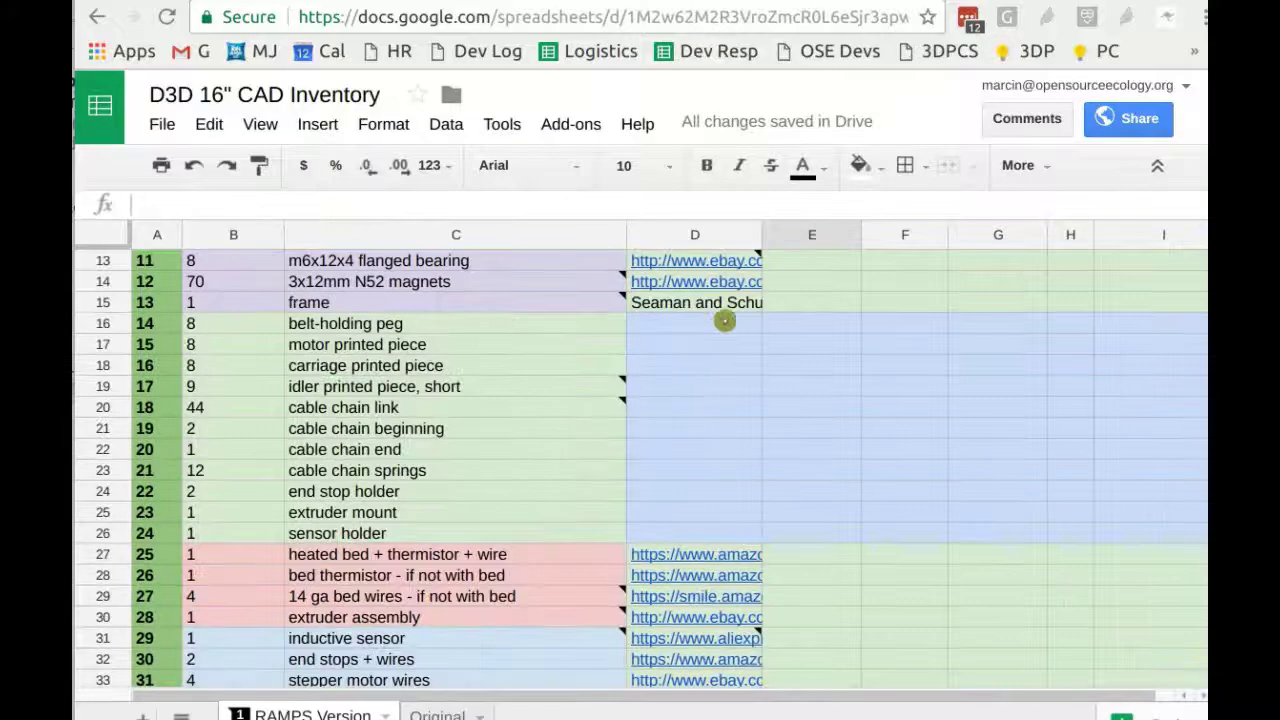
pyautogui.scroll(2, 318, 428)
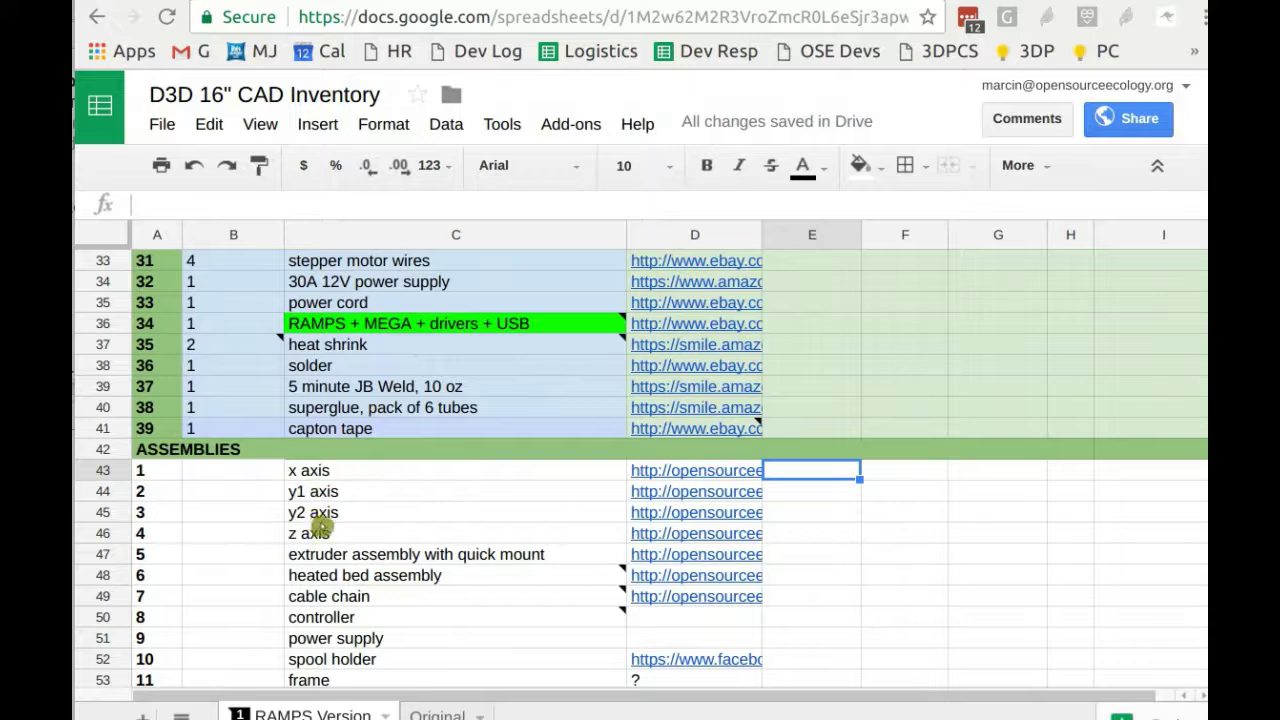
pyautogui.scroll(-1, 318, 526)
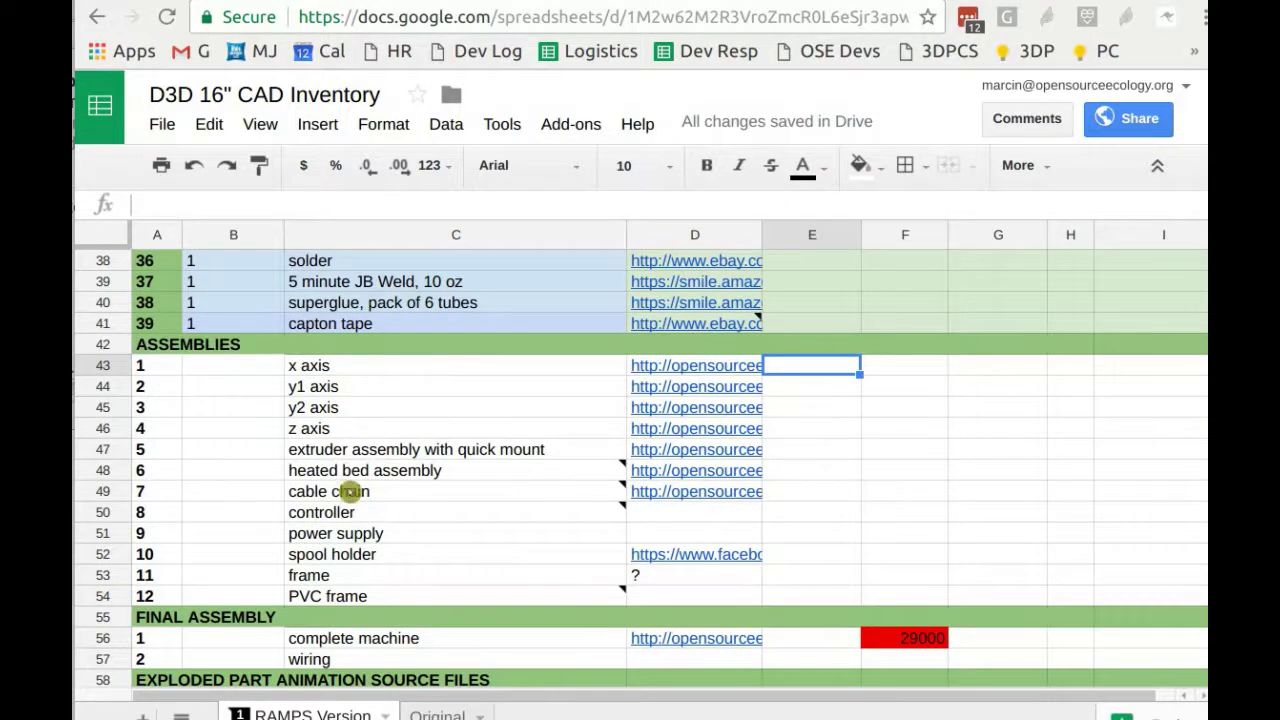
pyautogui.click(340, 491)
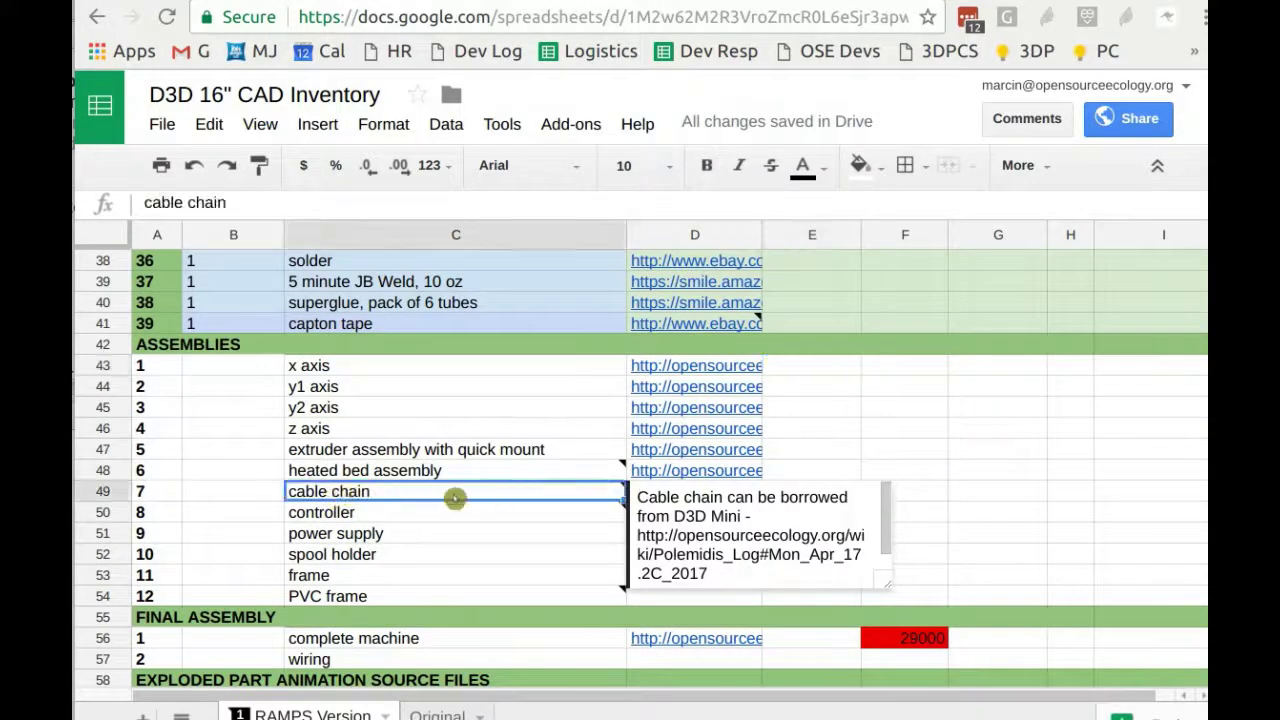
pyautogui.moveTo(403, 478)
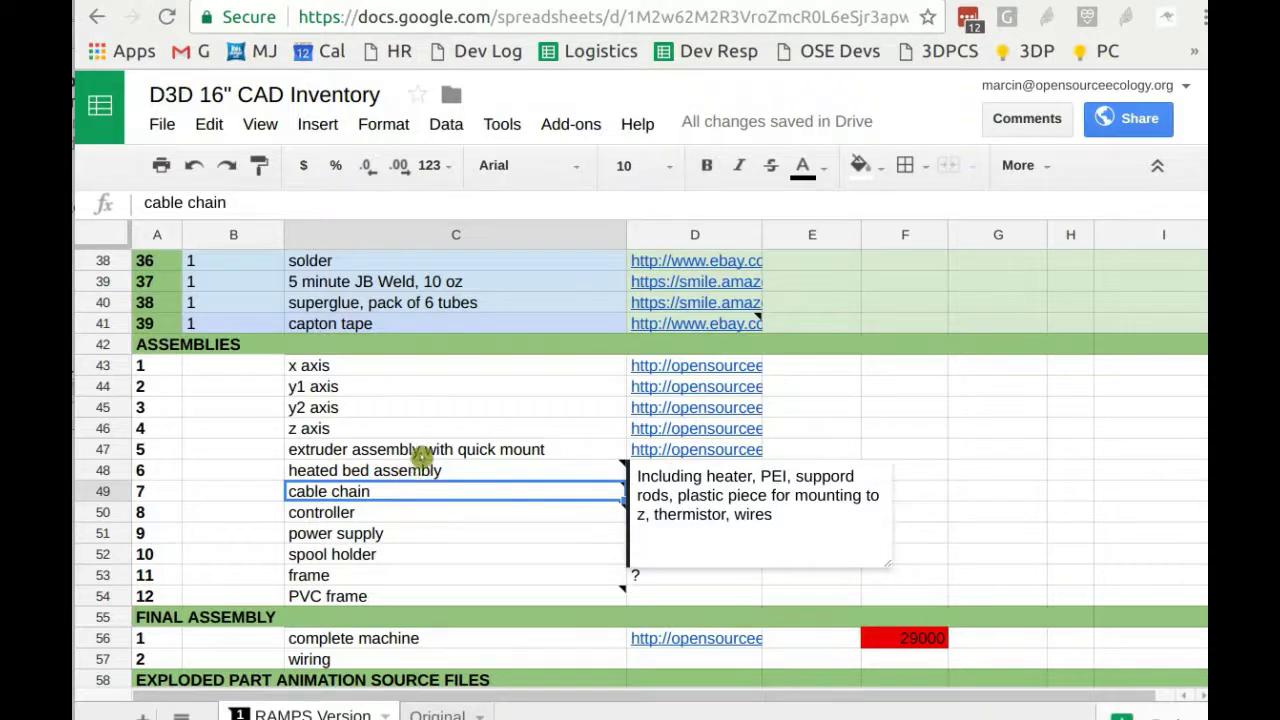
pyautogui.click(441, 456)
# Select the complete machine entry under Final Assembly, and look over the Parts and Exploded Part Animation Source Files sections
pyautogui.scroll(-3, 465, 500)
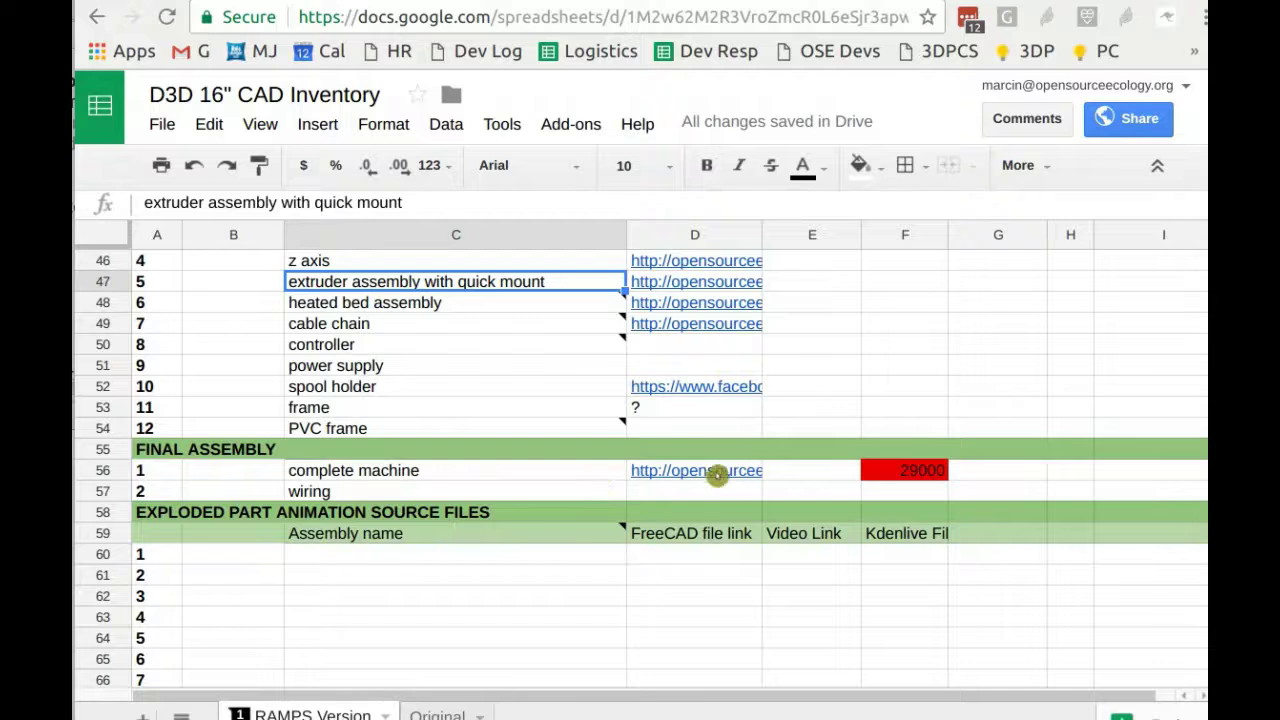
pyautogui.click(713, 471)
pyautogui.click(371, 472)
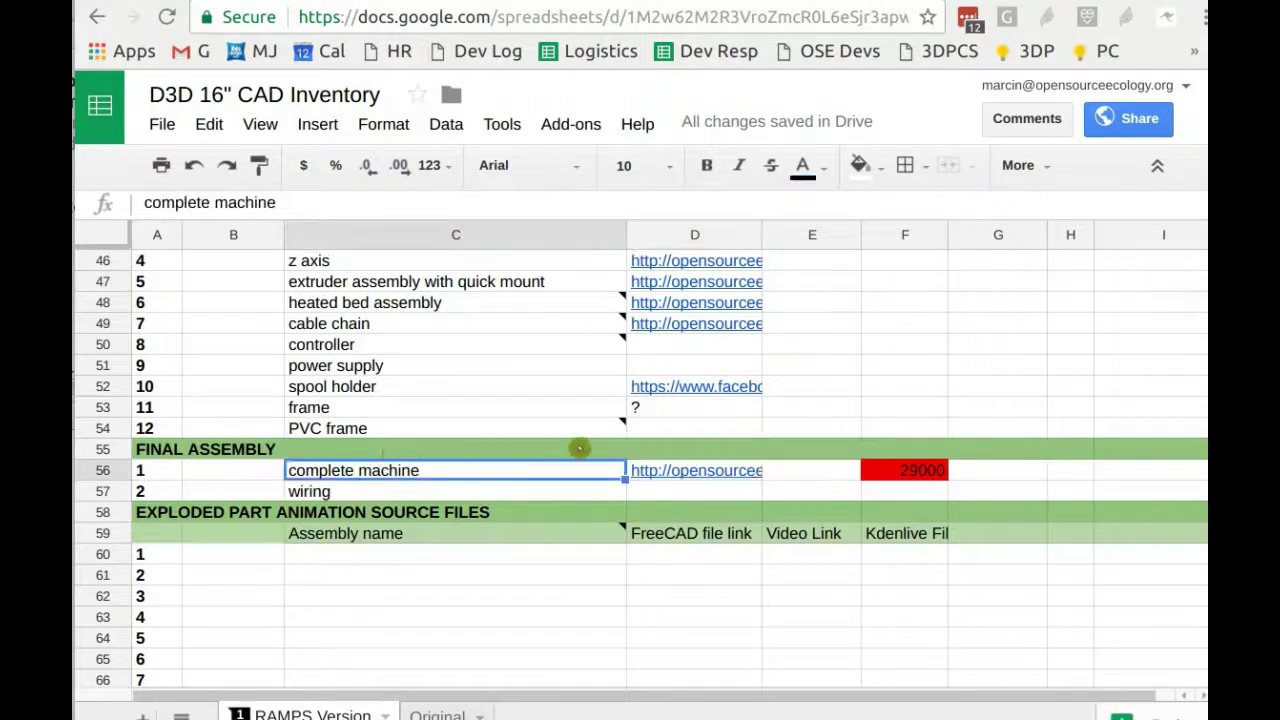
pyautogui.moveTo(690, 440)
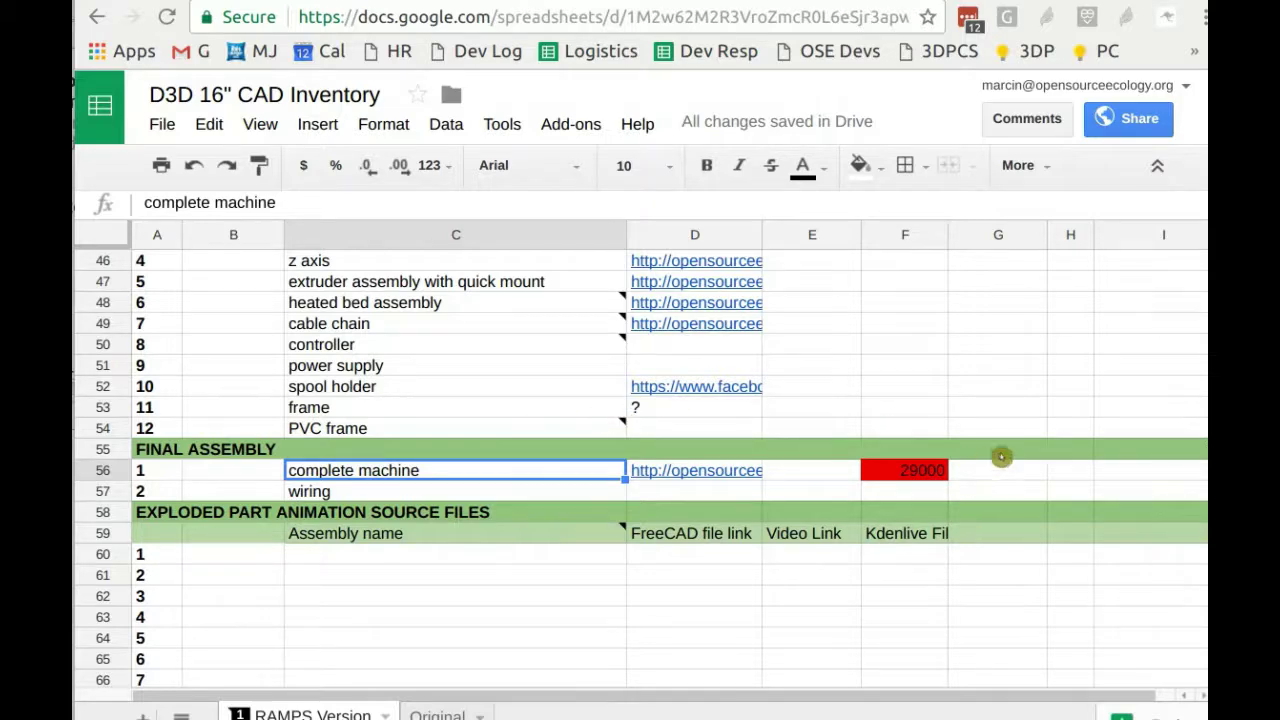
pyautogui.scroll(4, 886, 389)
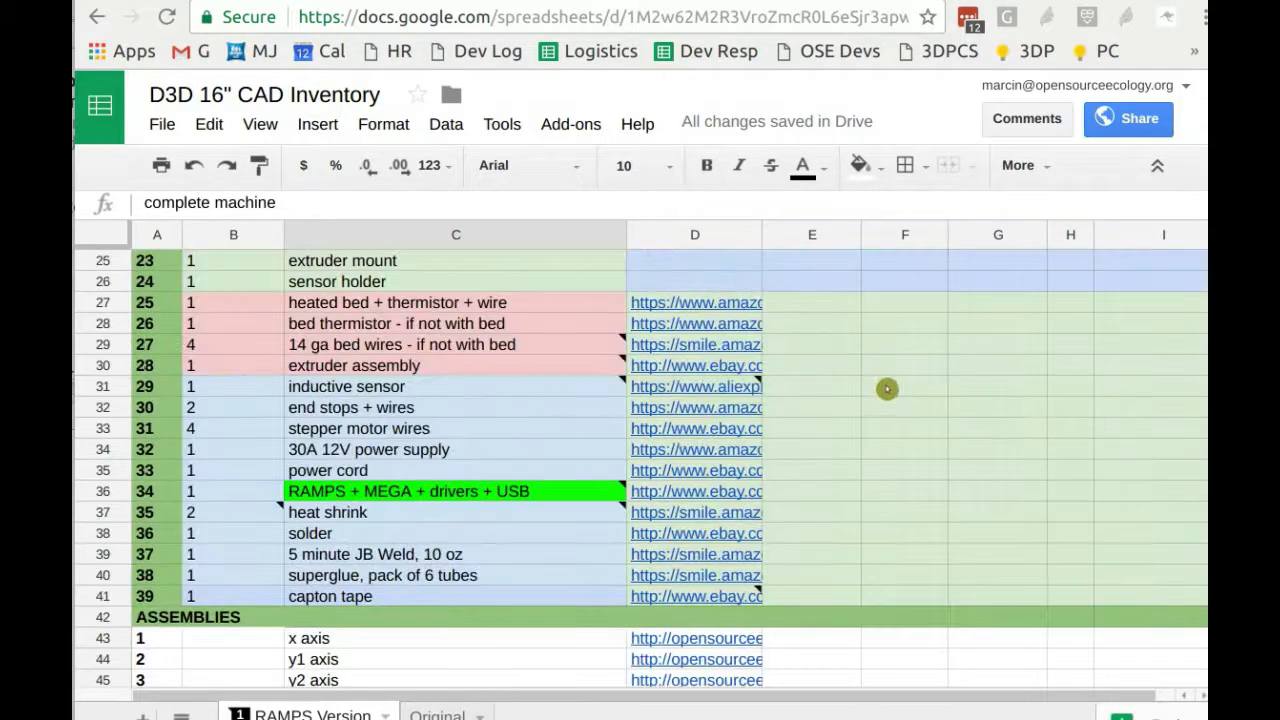
pyautogui.scroll(-5, 889, 385)
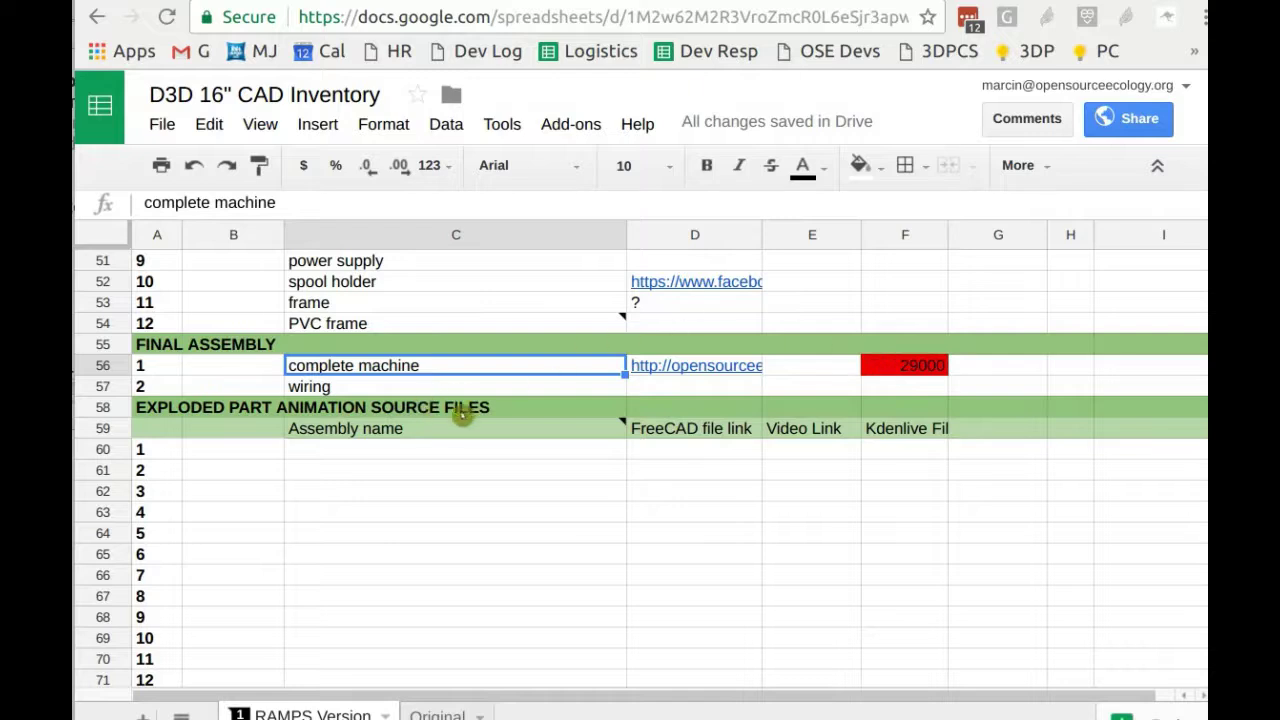
# Select the Exploded Part Animation Source Files heading and its Assembly name column header to review that section
pyautogui.scroll(-1, 546, 408)
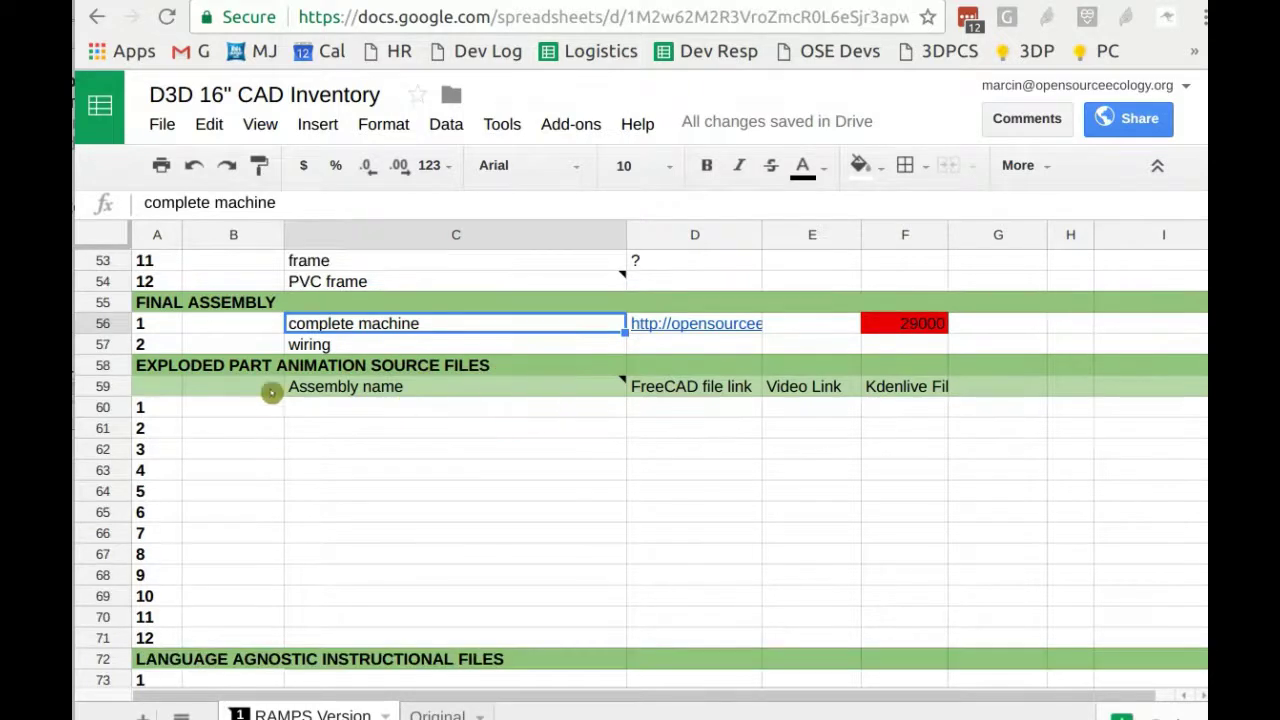
pyautogui.click(177, 373)
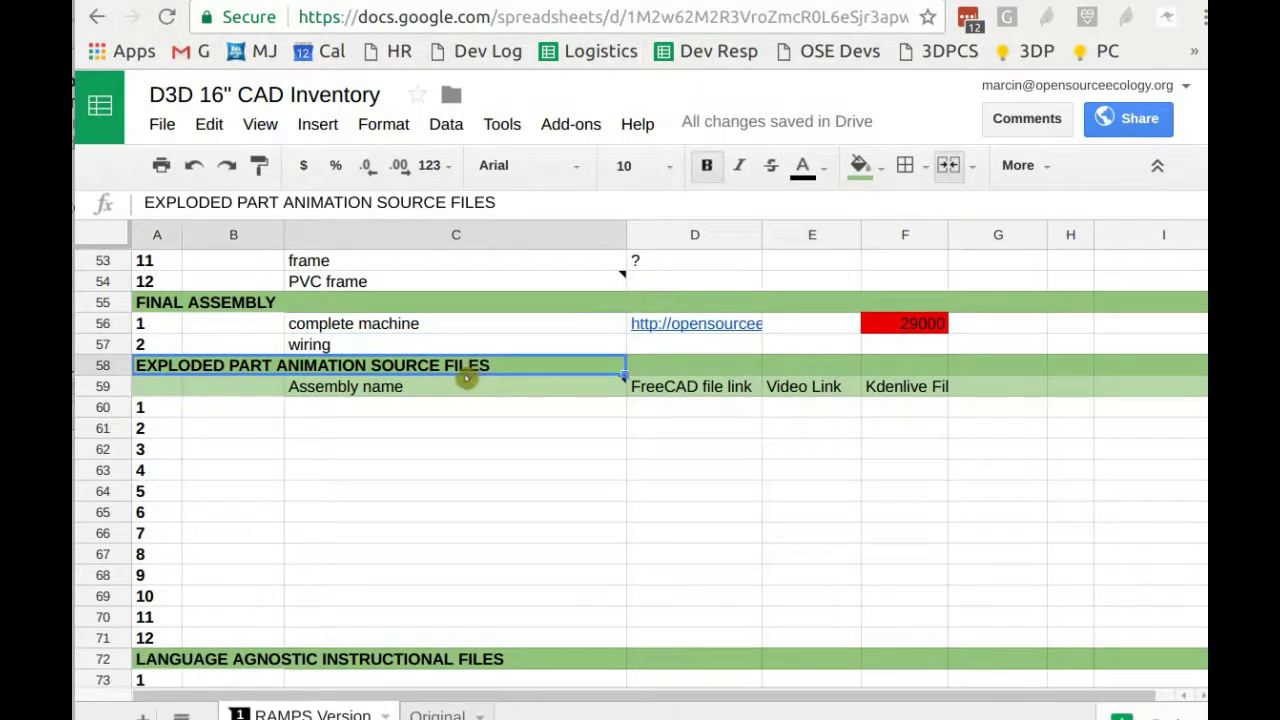
pyautogui.click(386, 396)
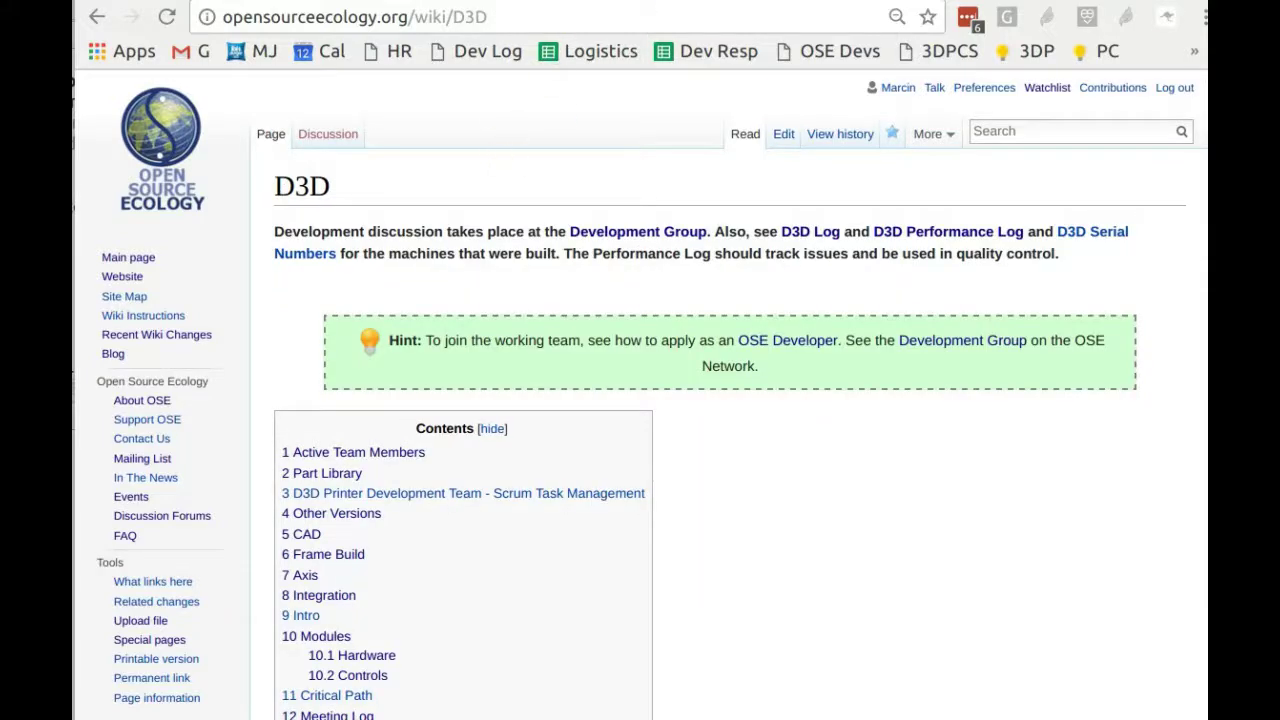
# Look over the D3D wiki page and open its Development Group link to review the Active Developer Logs in the Development Team Log
pyautogui.scroll(-6, 548, 430)
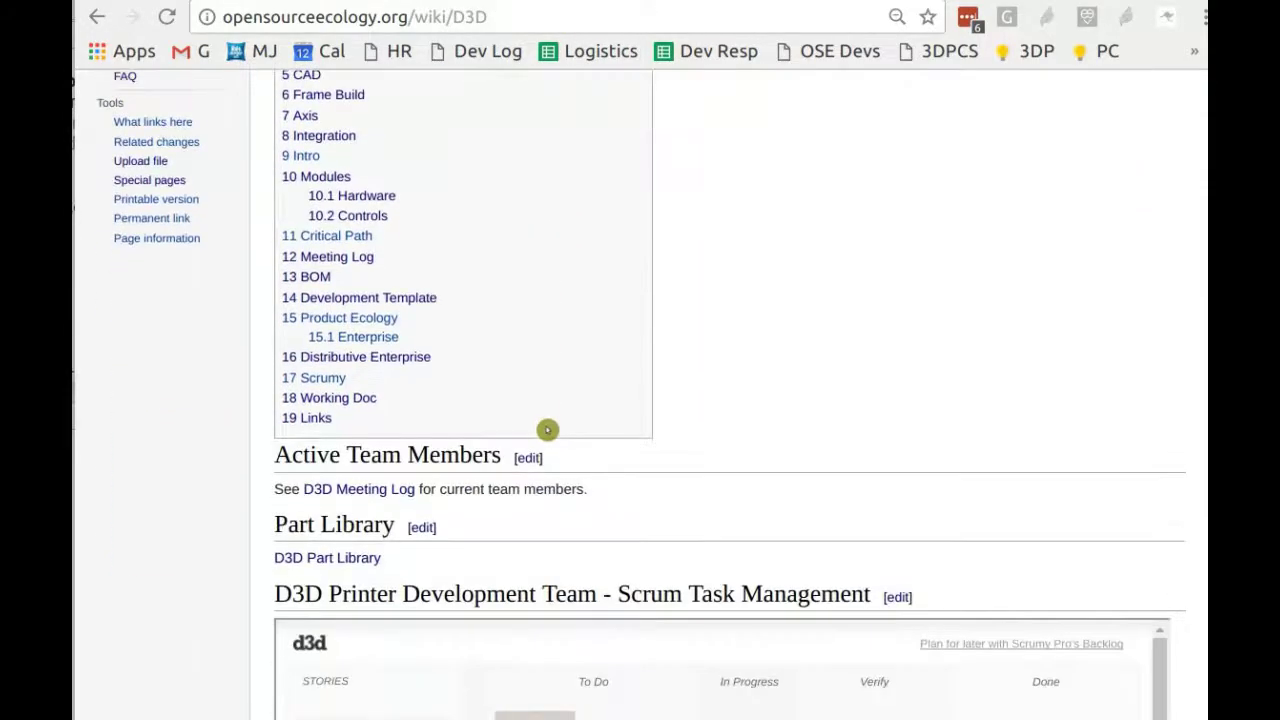
pyautogui.scroll(3, 545, 430)
pyautogui.scroll(3, 545, 430)
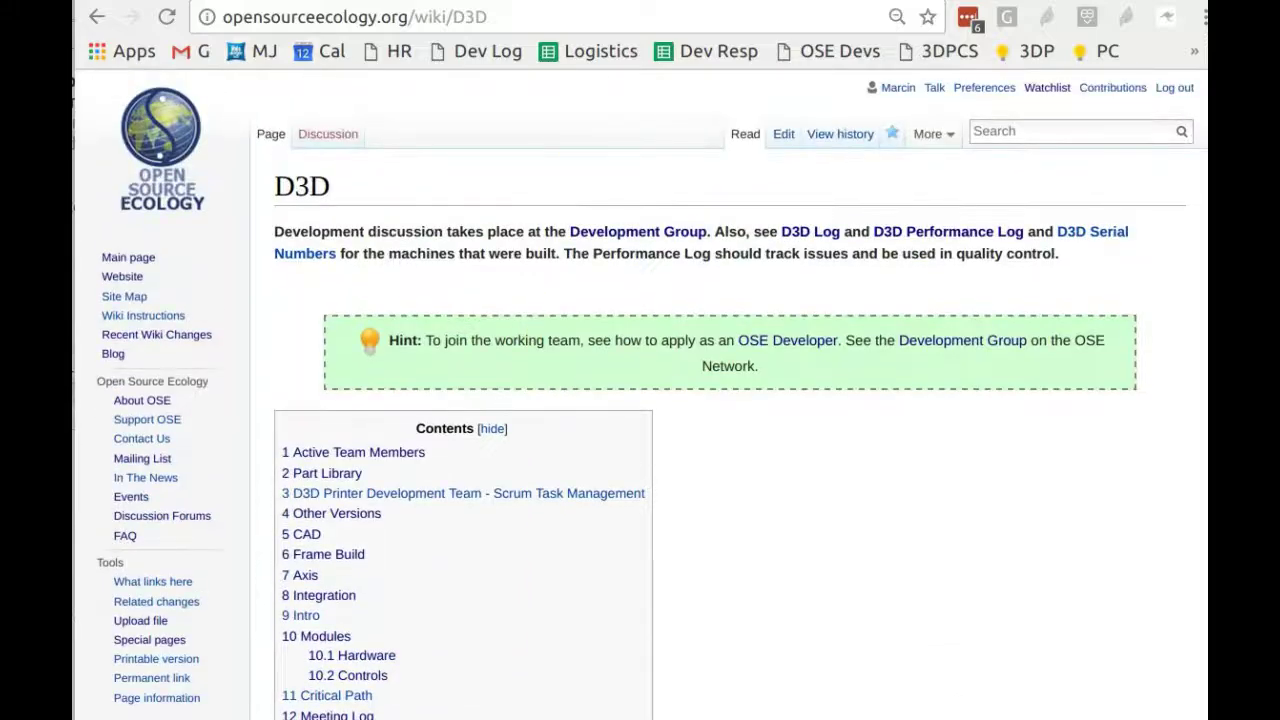
pyautogui.click(637, 231)
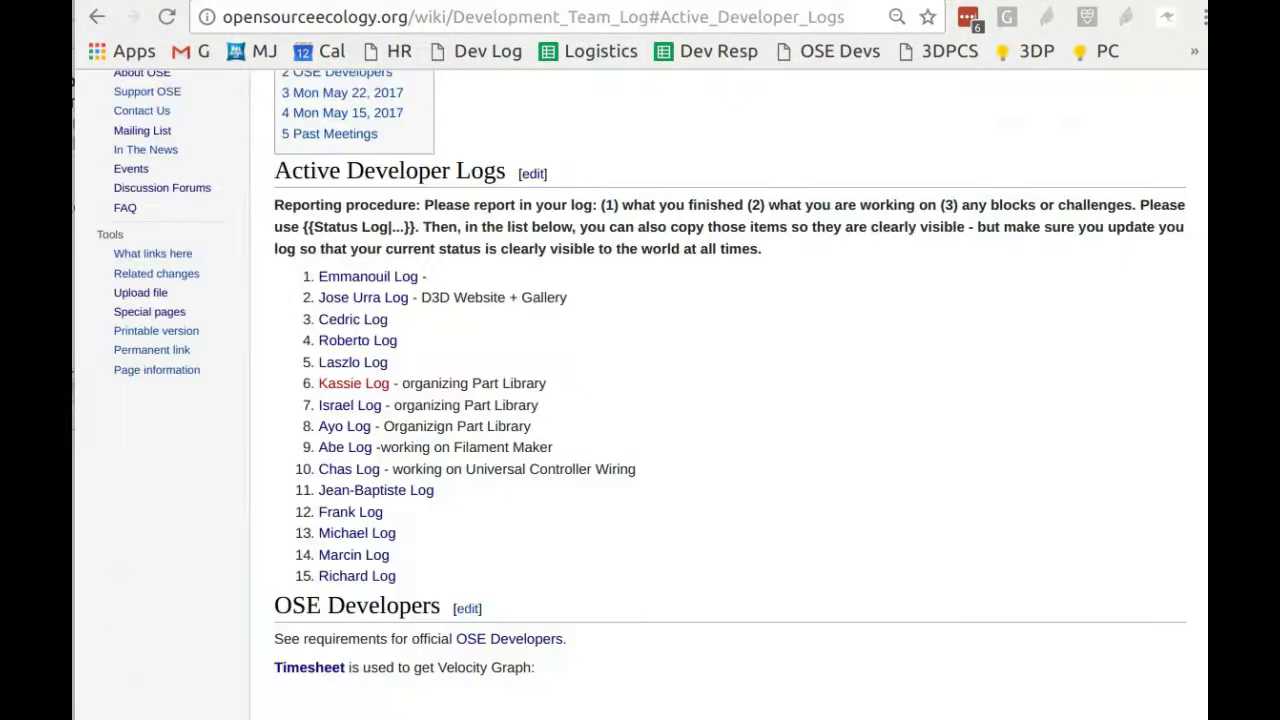
pyautogui.scroll(5, 640, 257)
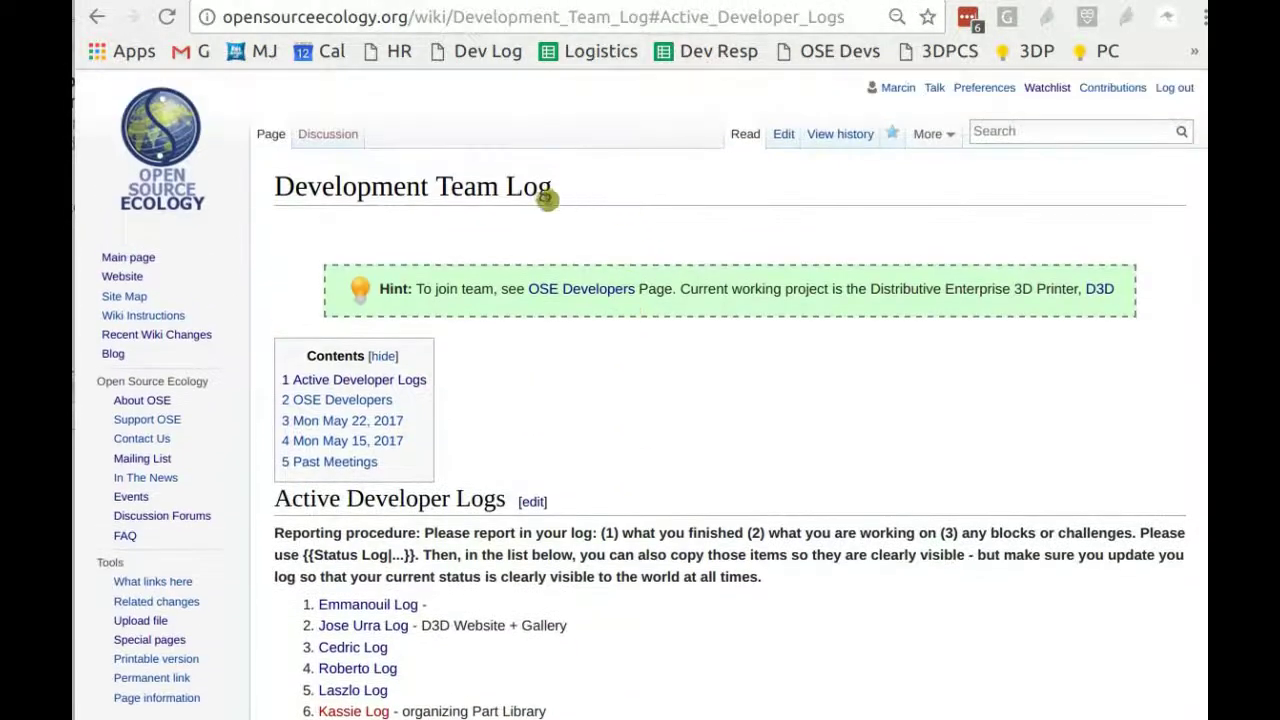
pyautogui.scroll(-3, 665, 355)
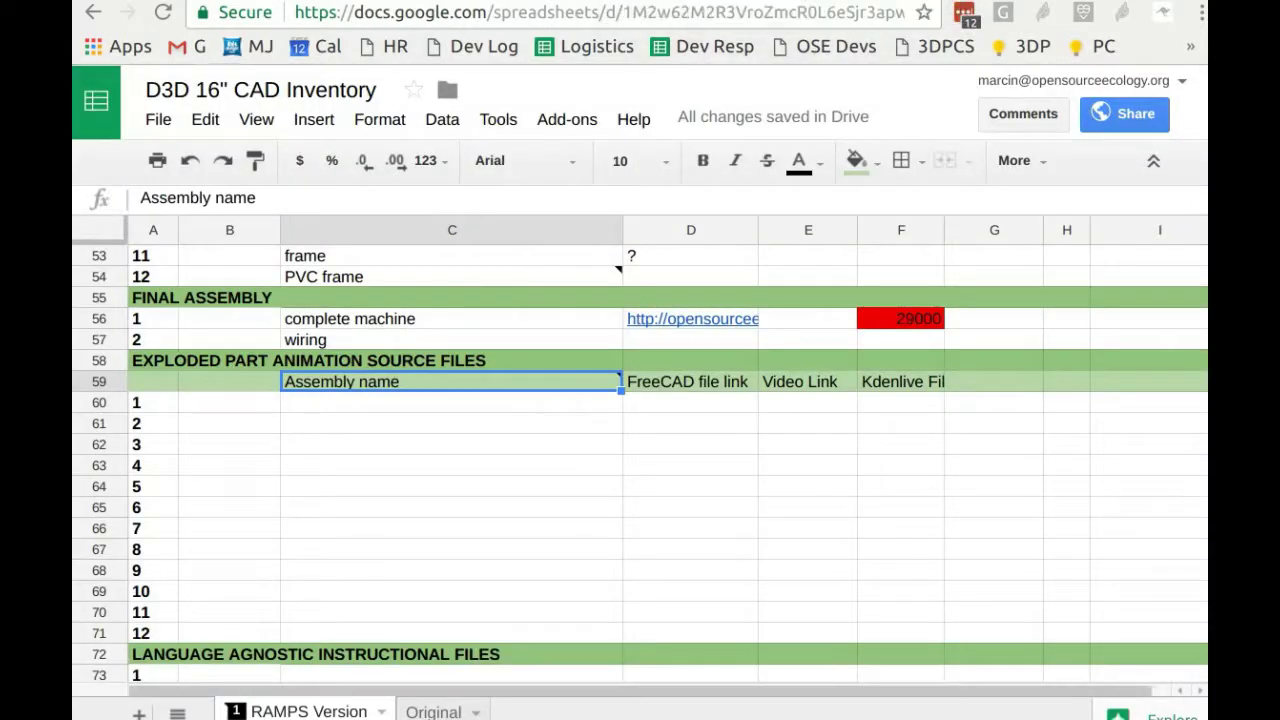
# Check the inventory's Assemblies section and look through the videos on the D3D Instructional videos for April, 29th,2017 Workshop page
pyautogui.scroll(4, 597, 340)
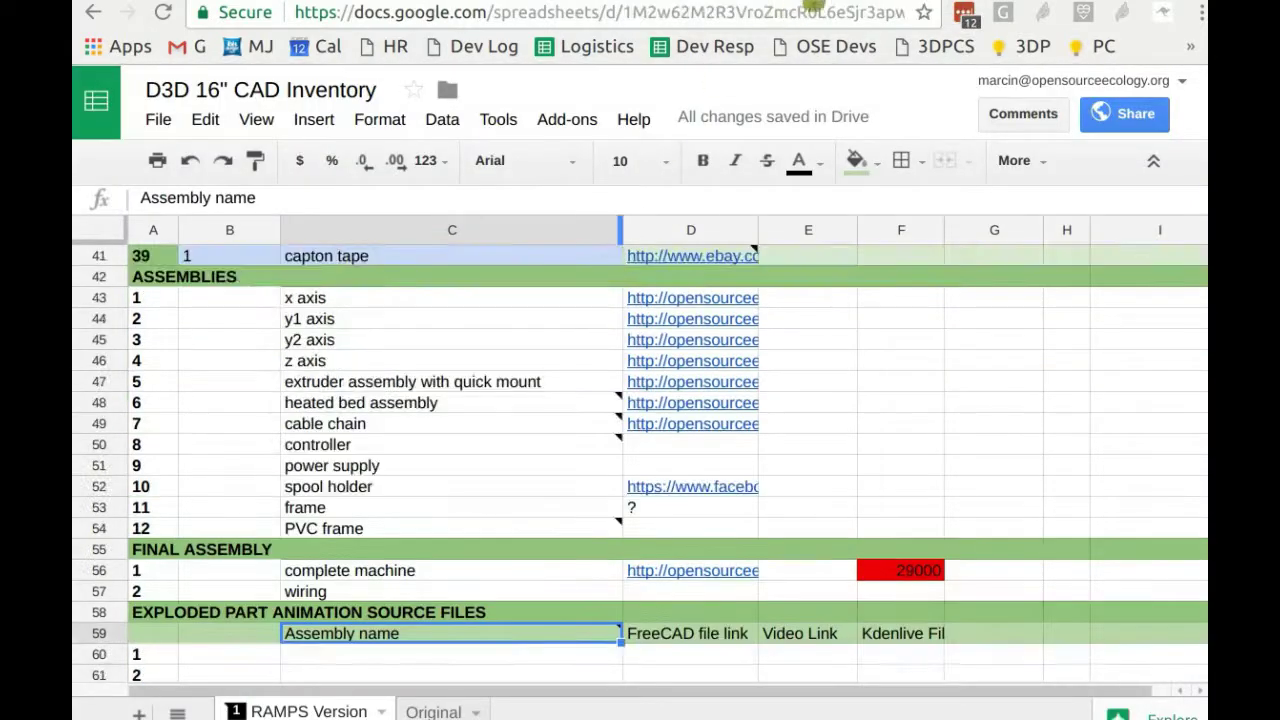
pyautogui.hotkey('ctrl', 'Tab')
pyautogui.scroll(5, 748, 343)
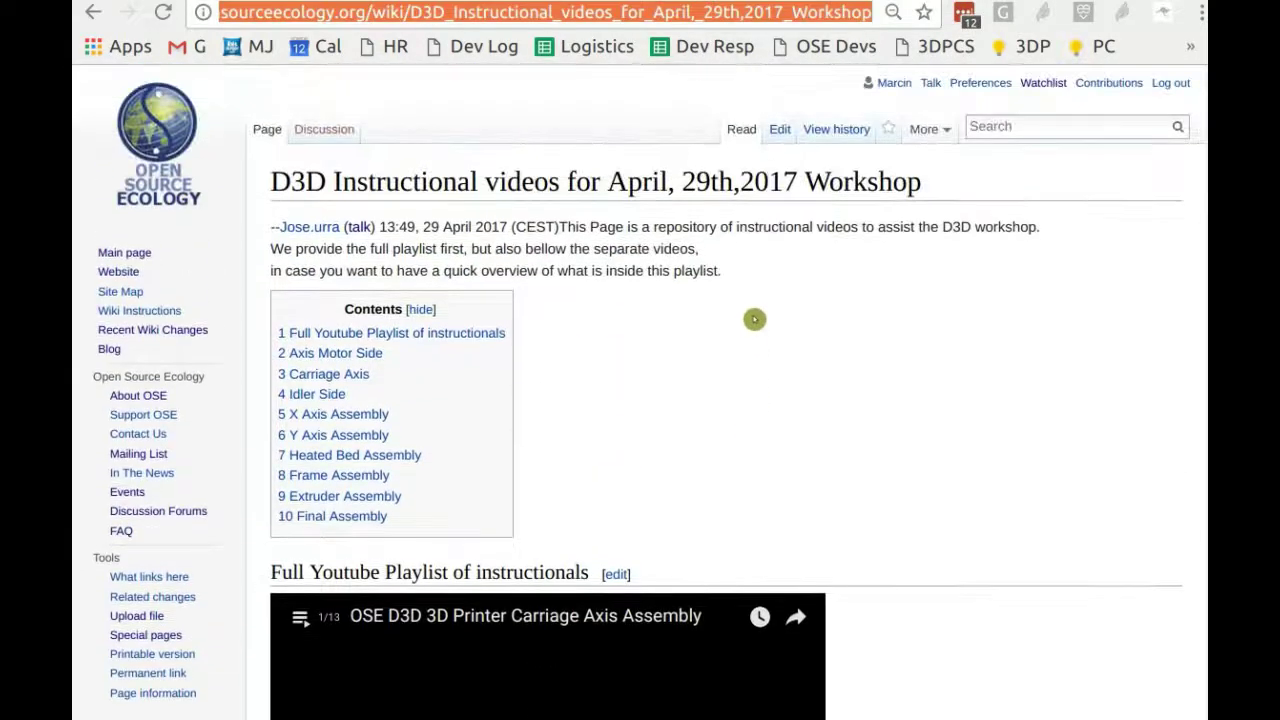
pyautogui.scroll(-5, 760, 343)
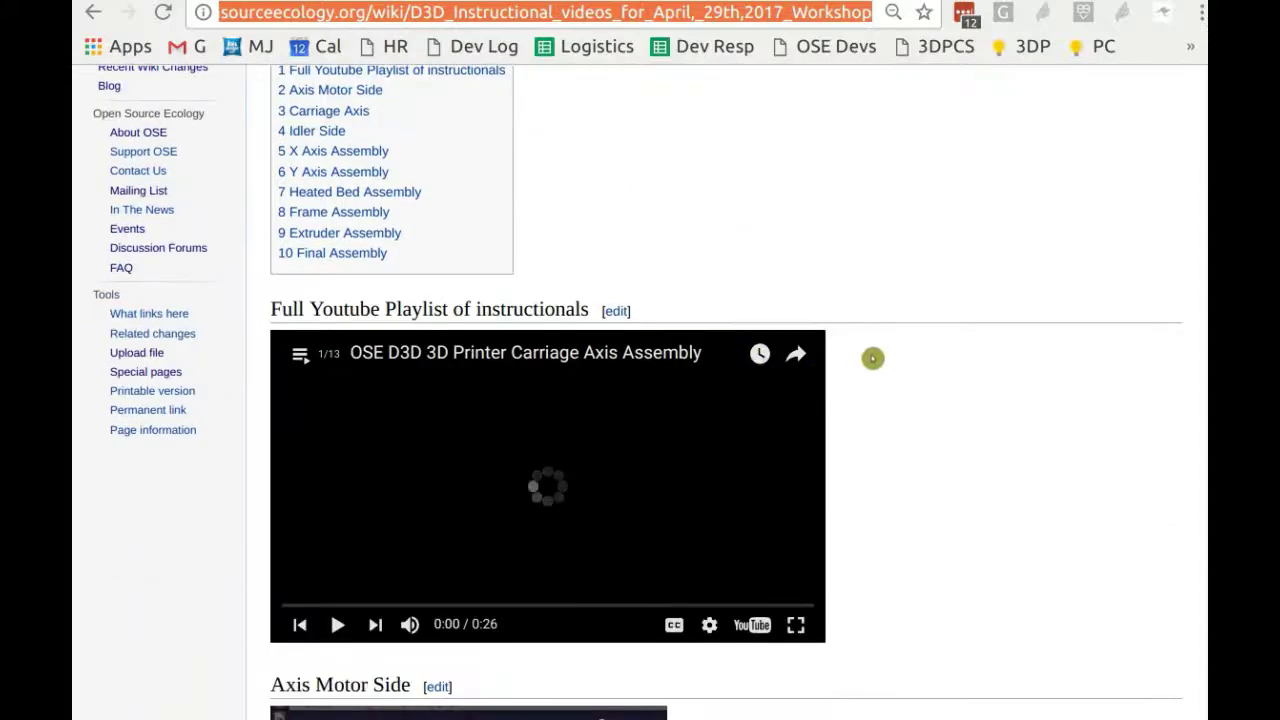
pyautogui.scroll(-5, 873, 358)
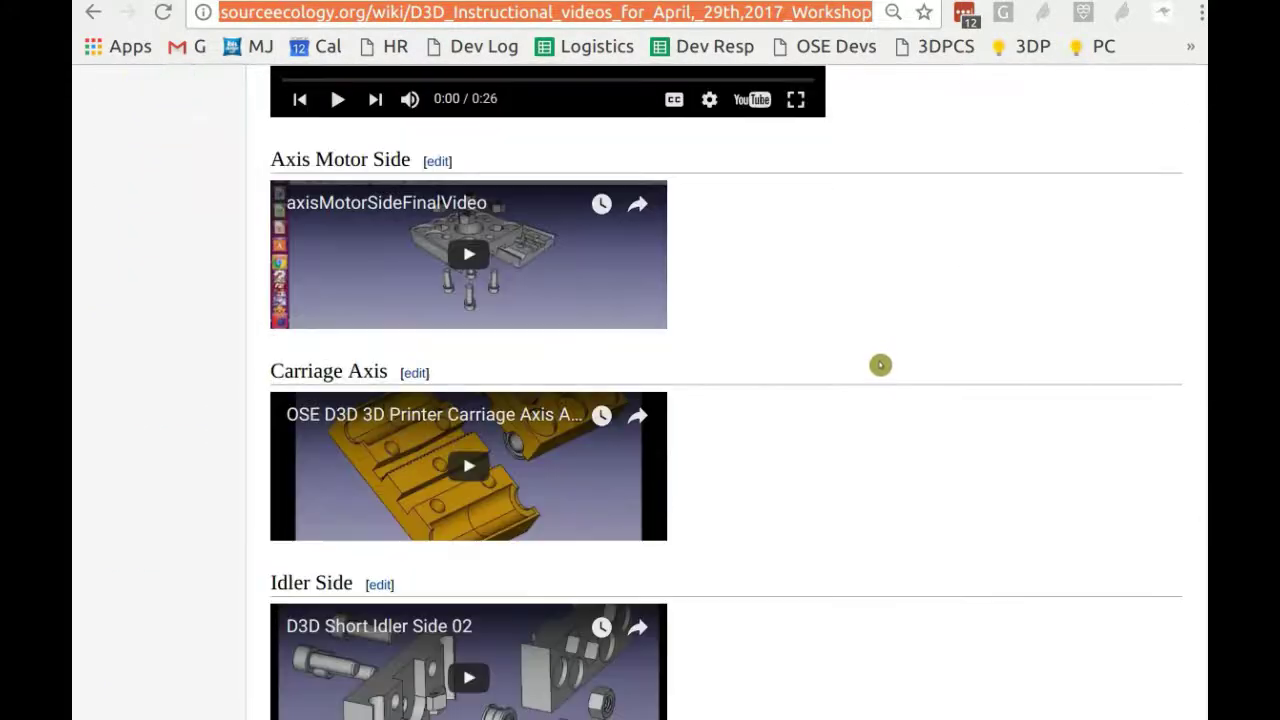
pyautogui.scroll(-10, 880, 364)
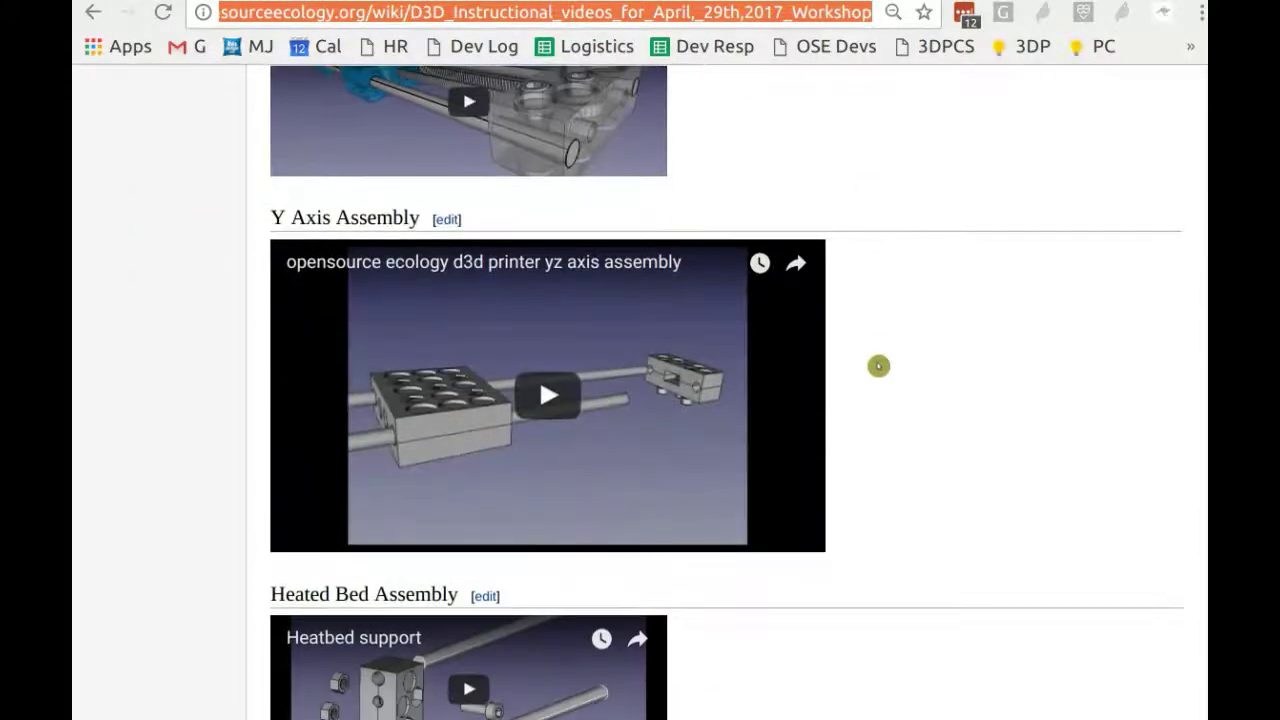
pyautogui.scroll(-8, 877, 365)
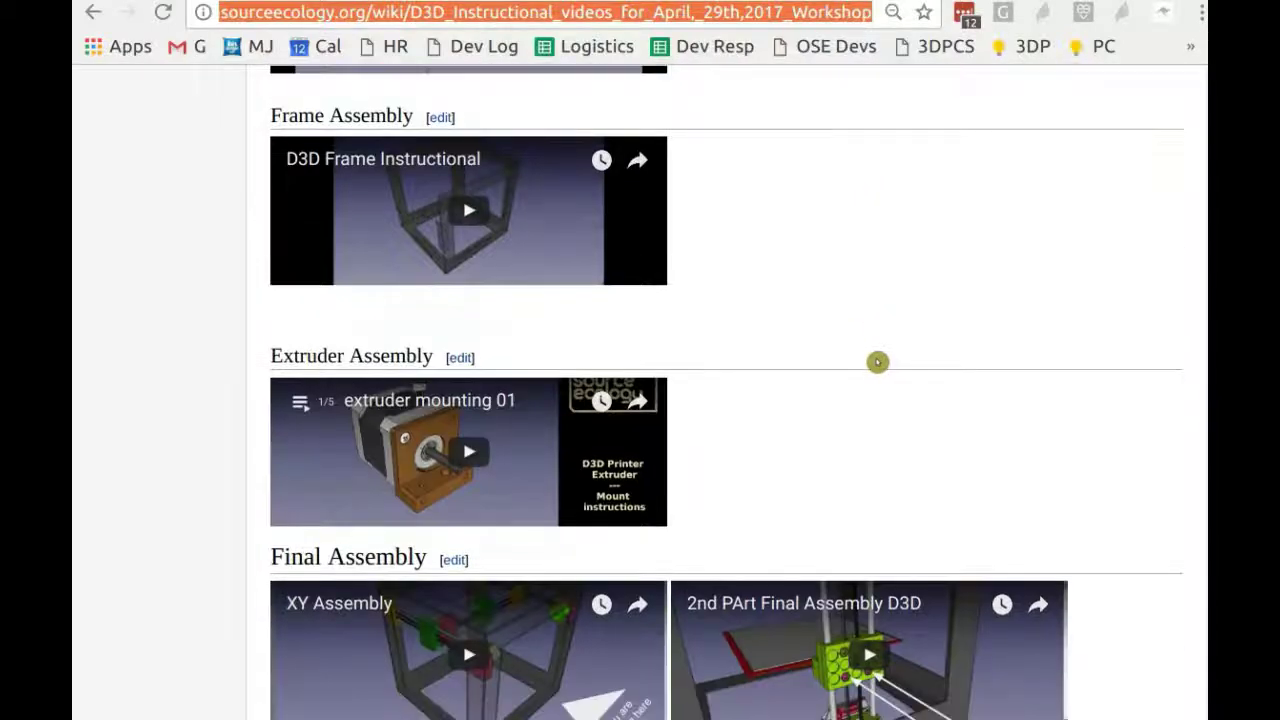
pyautogui.scroll(4, 872, 363)
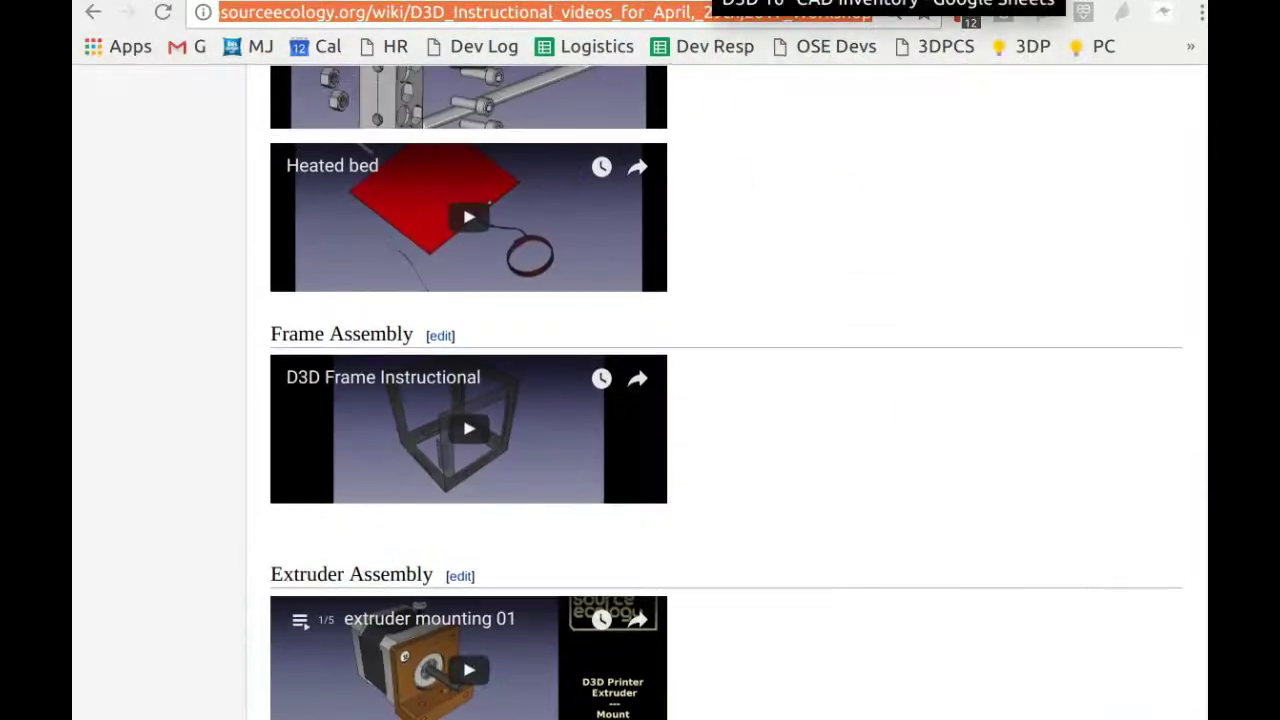
# Return to the CAD inventory and check the FreeCAD file link and Kdenlive file cells of the first exploded part animation entry
pyautogui.click(712, 3)
pyautogui.scroll(-6, 695, 490)
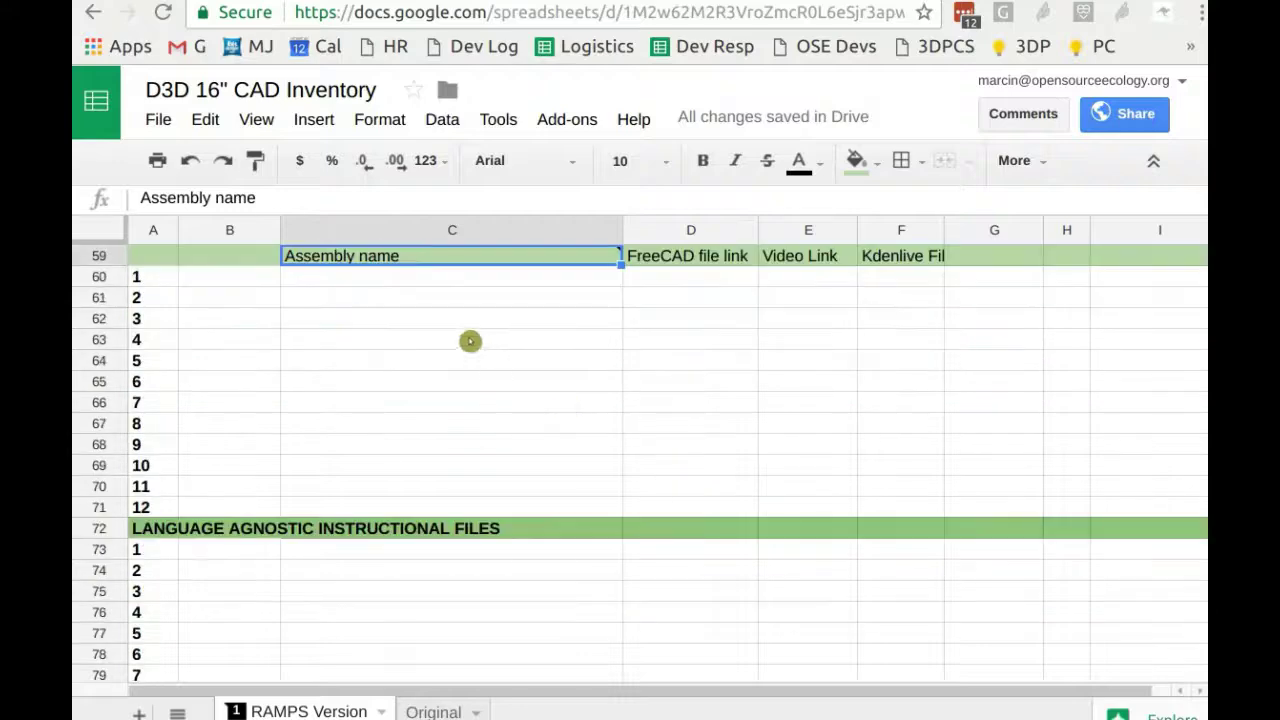
pyautogui.scroll(2, 462, 352)
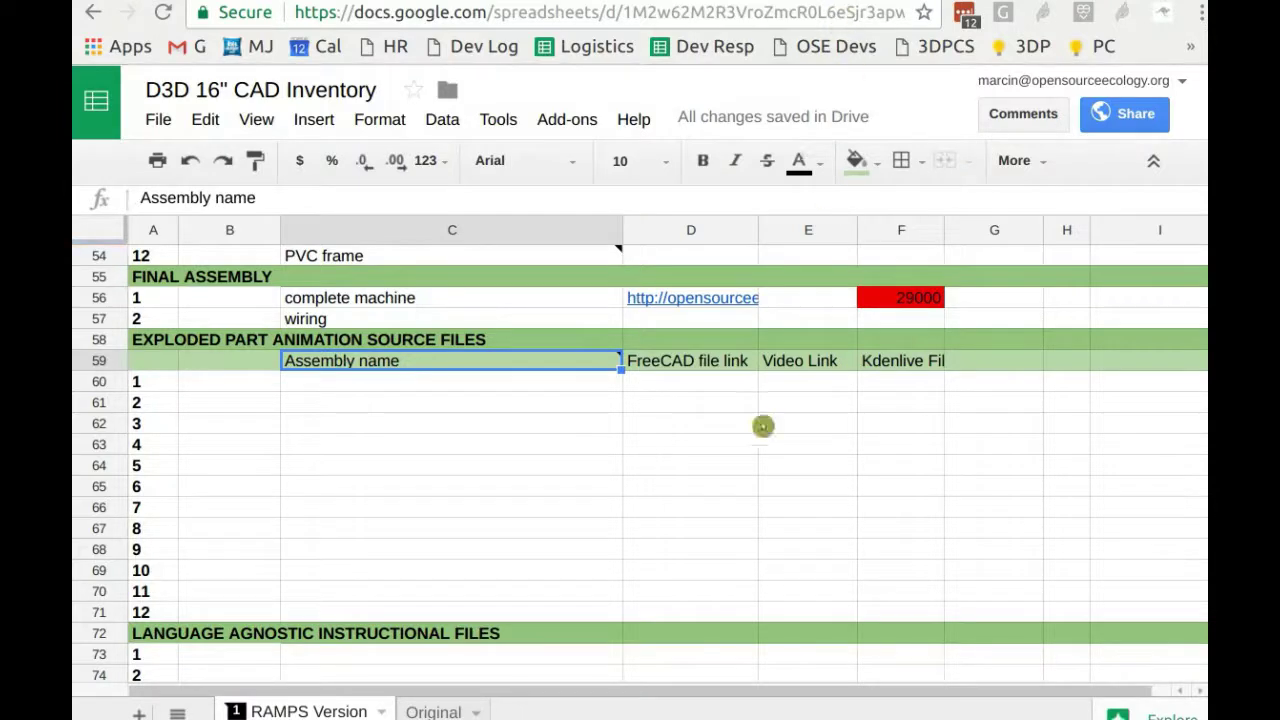
pyautogui.click(689, 384)
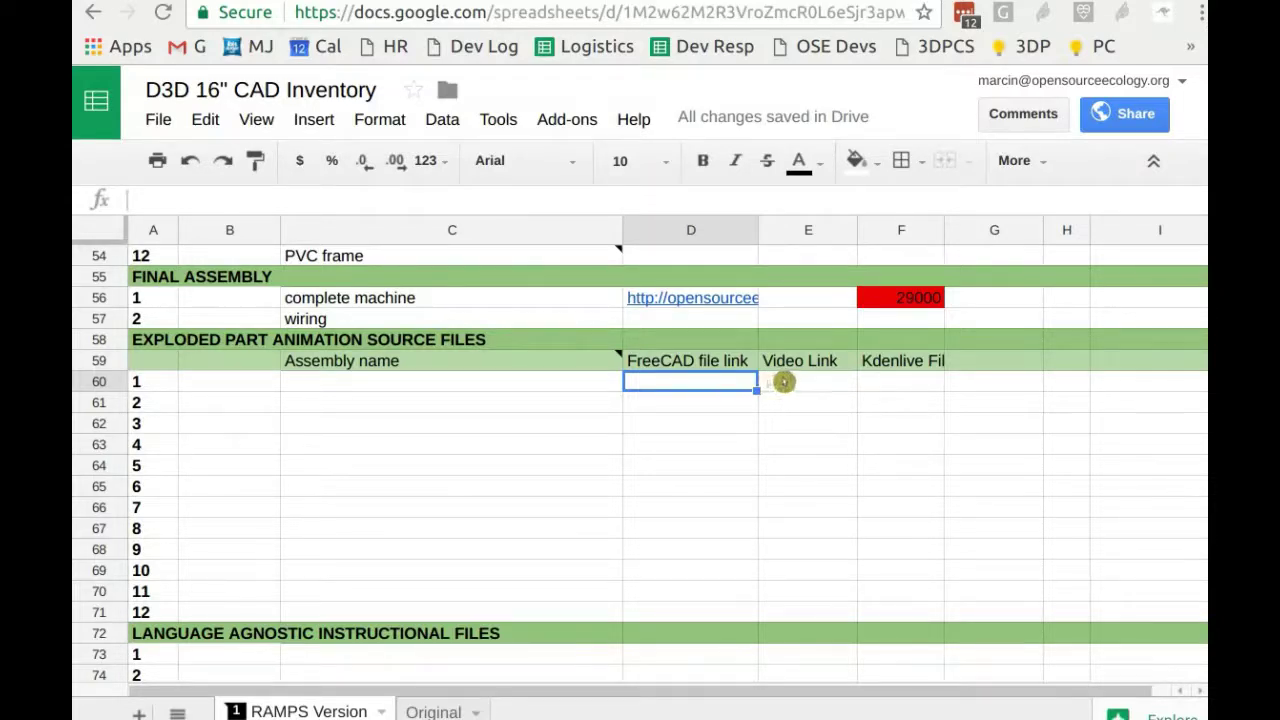
pyautogui.click(890, 380)
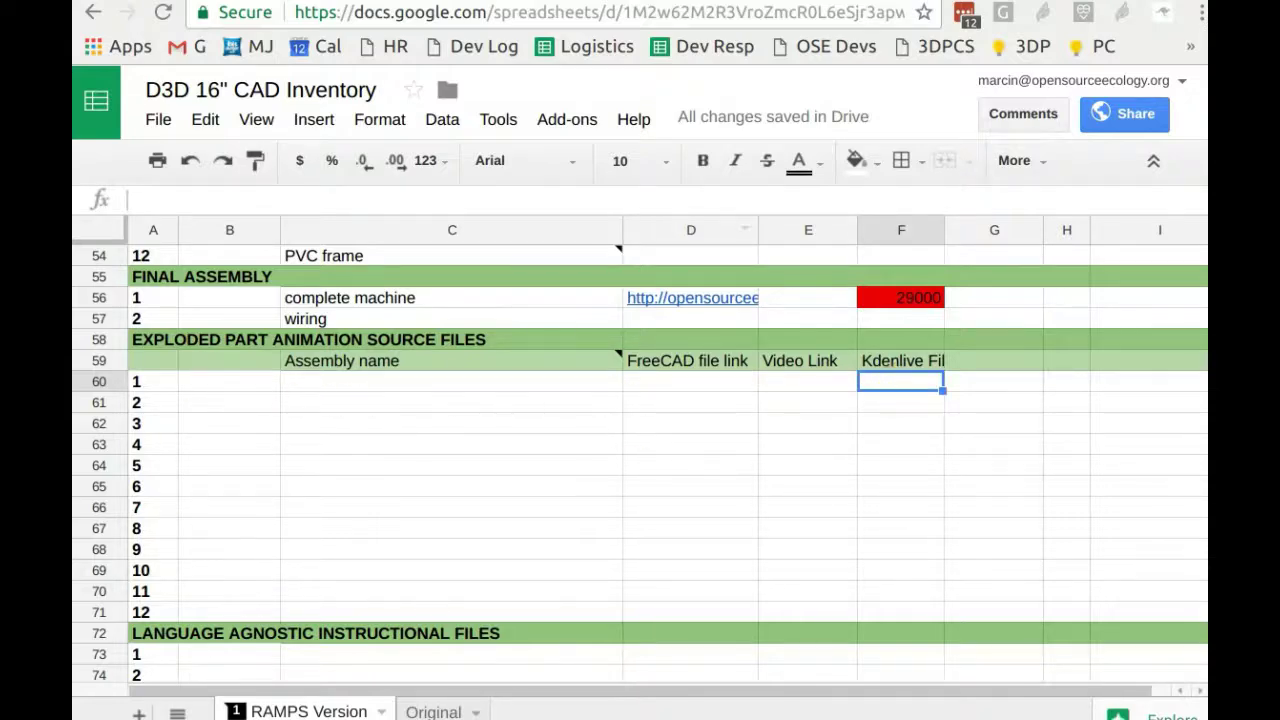
# Revisit the workshop videos page to view the heated bed and frame assembly videos, and return to the CAD inventory
pyautogui.hotkey('ctrl', 'Tab')
pyautogui.scroll(-5, 571, 423)
pyautogui.scroll(10, 606, 400)
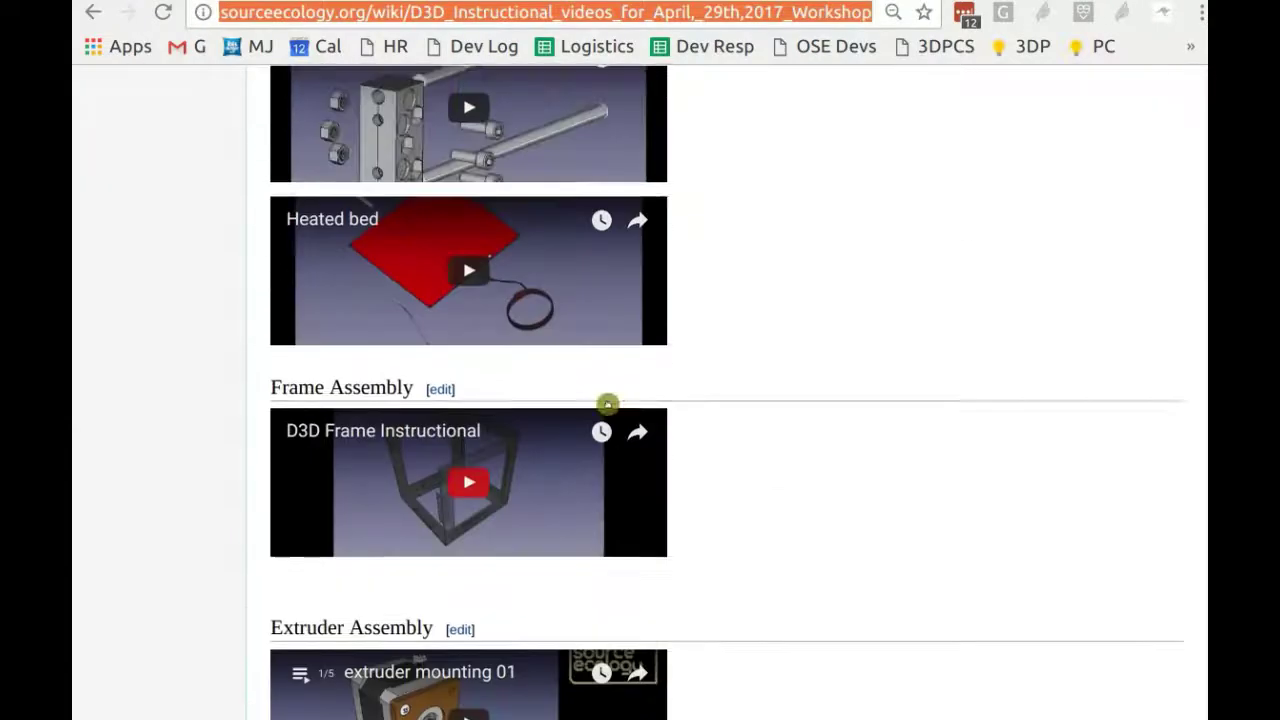
pyautogui.hotkey('ctrl', 'shift', 'Tab')
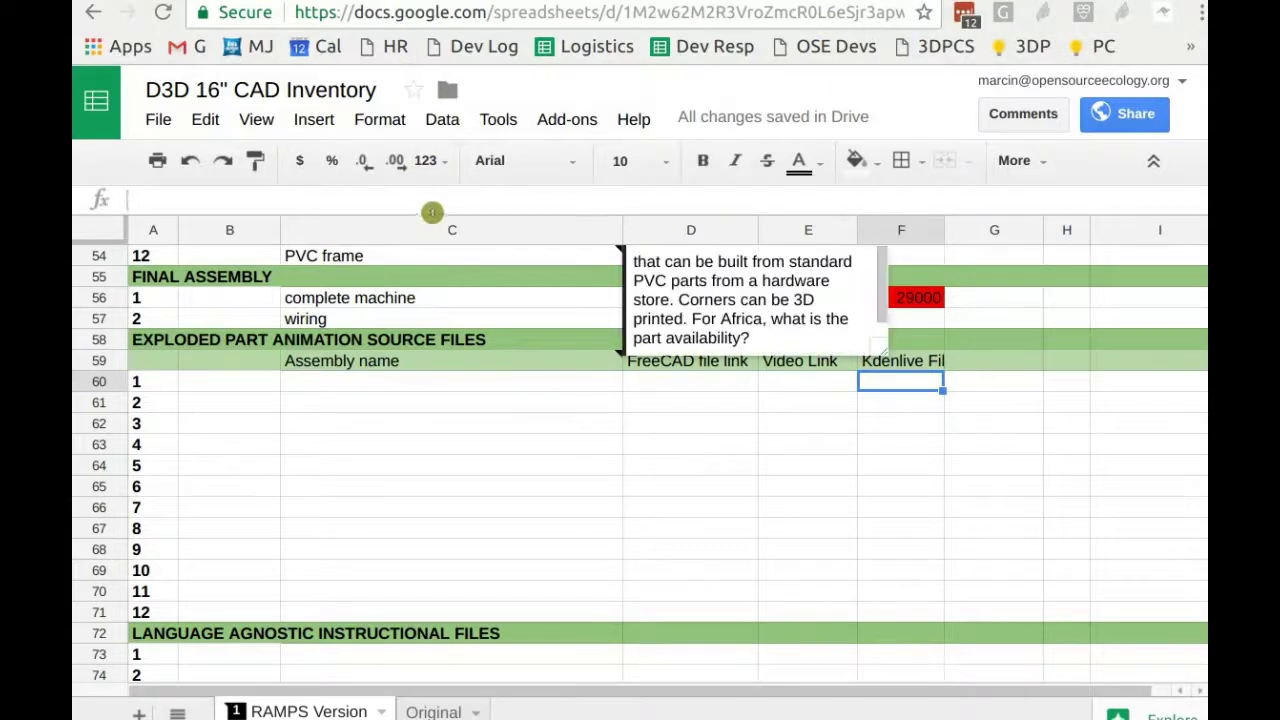
# Compare the animation source and Language Agnostic Instructional Files sections, selecting the latter's twelve column C cells, C73 to C84
pyautogui.scroll(-3, 563, 343)
pyautogui.scroll(1, 466, 323)
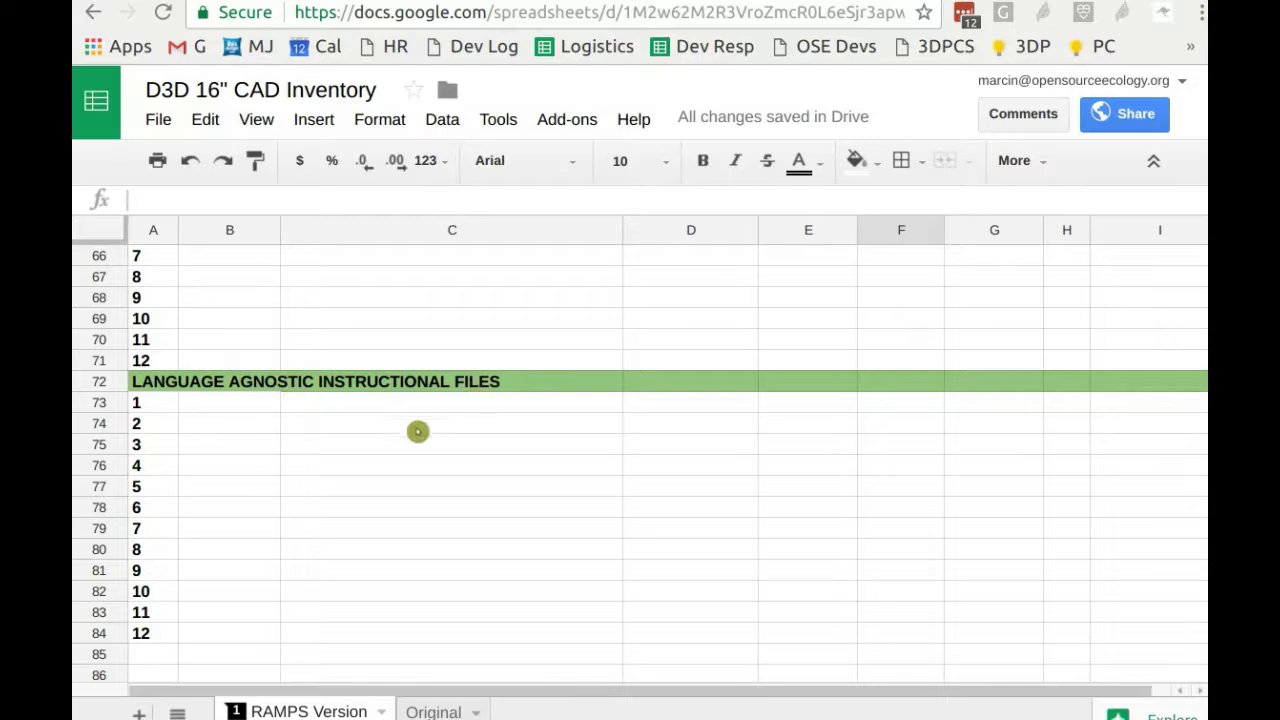
pyautogui.scroll(3, 360, 420)
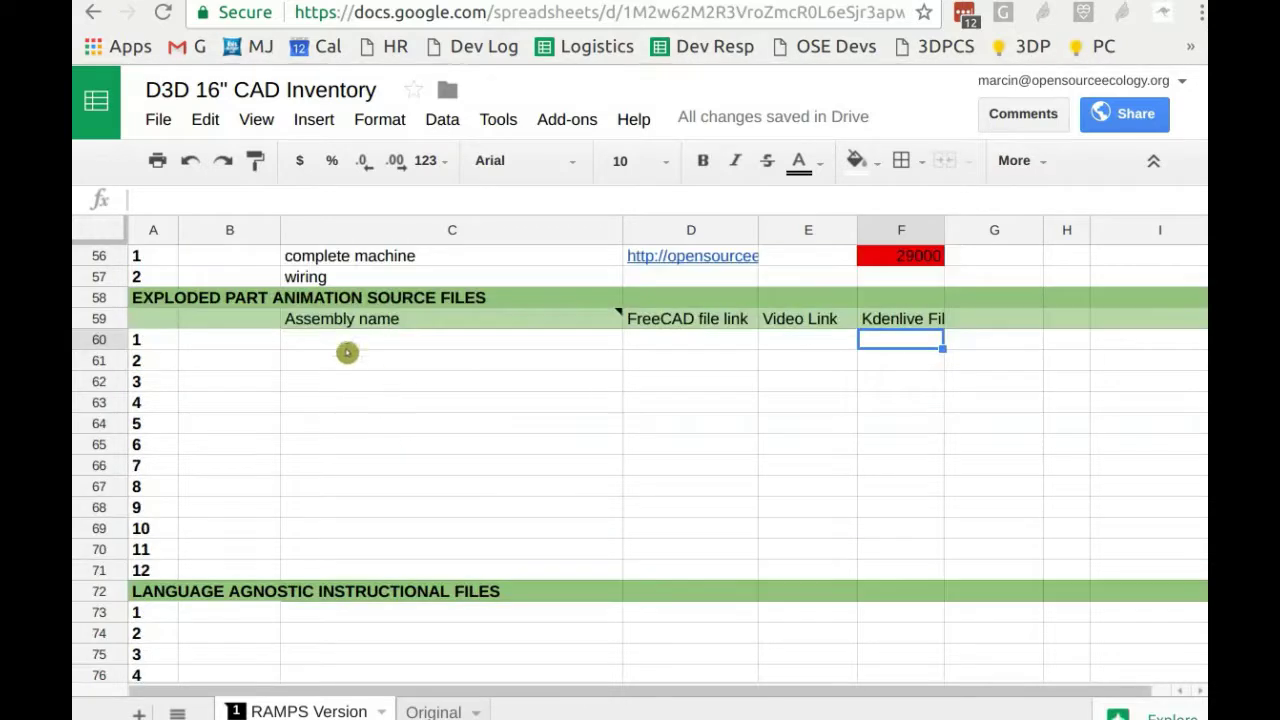
pyautogui.scroll(-1, 391, 543)
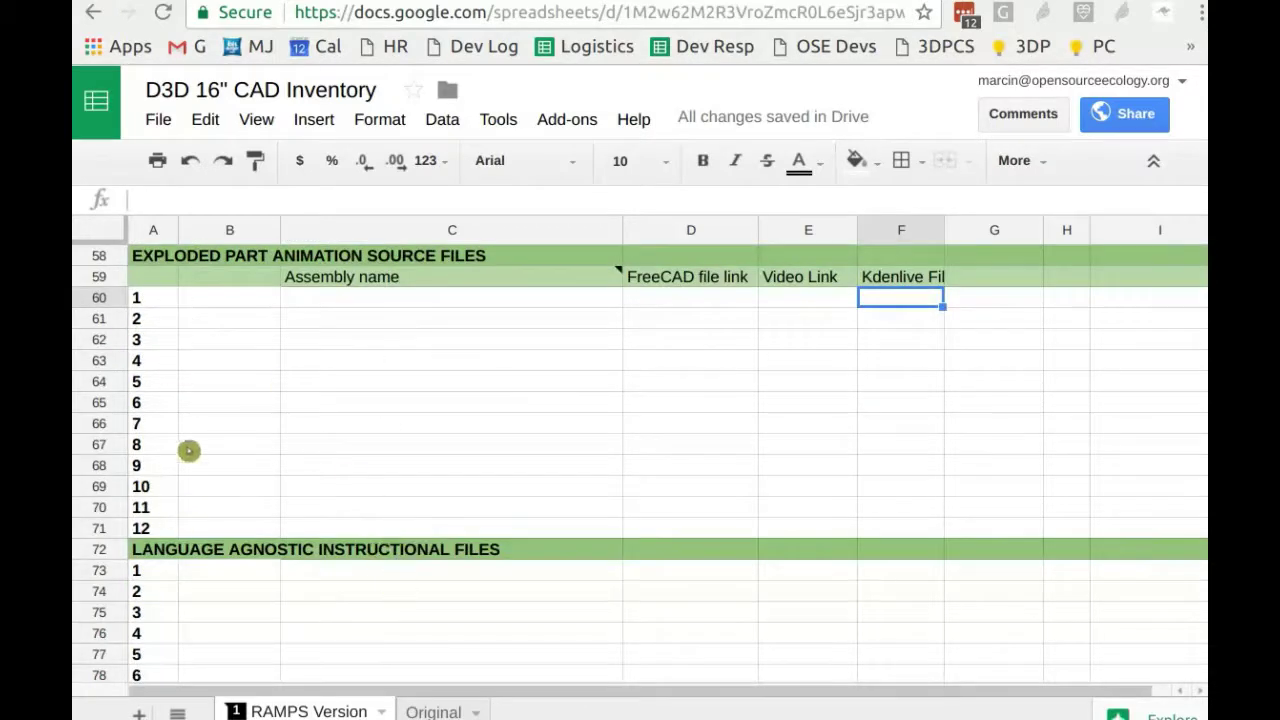
pyautogui.scroll(-3, 274, 587)
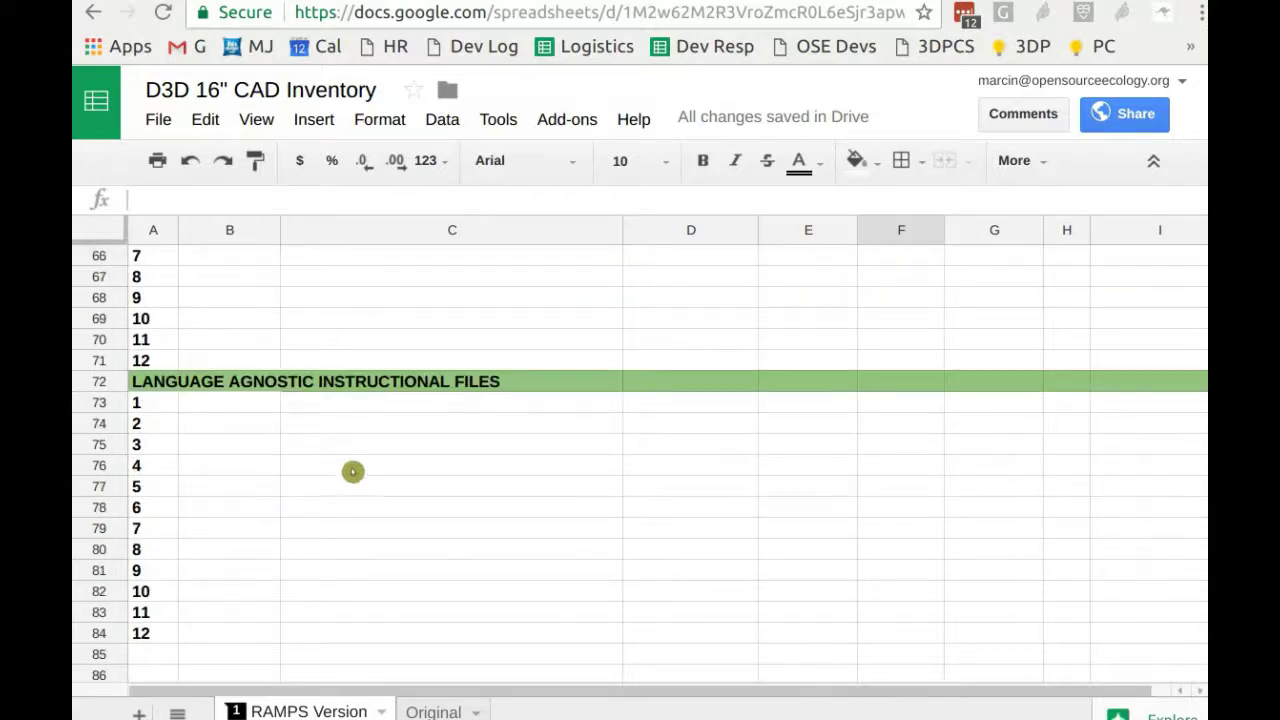
pyautogui.moveTo(404, 402); pyautogui.dragTo(406, 646)
pyautogui.scroll(3, 680, 506)
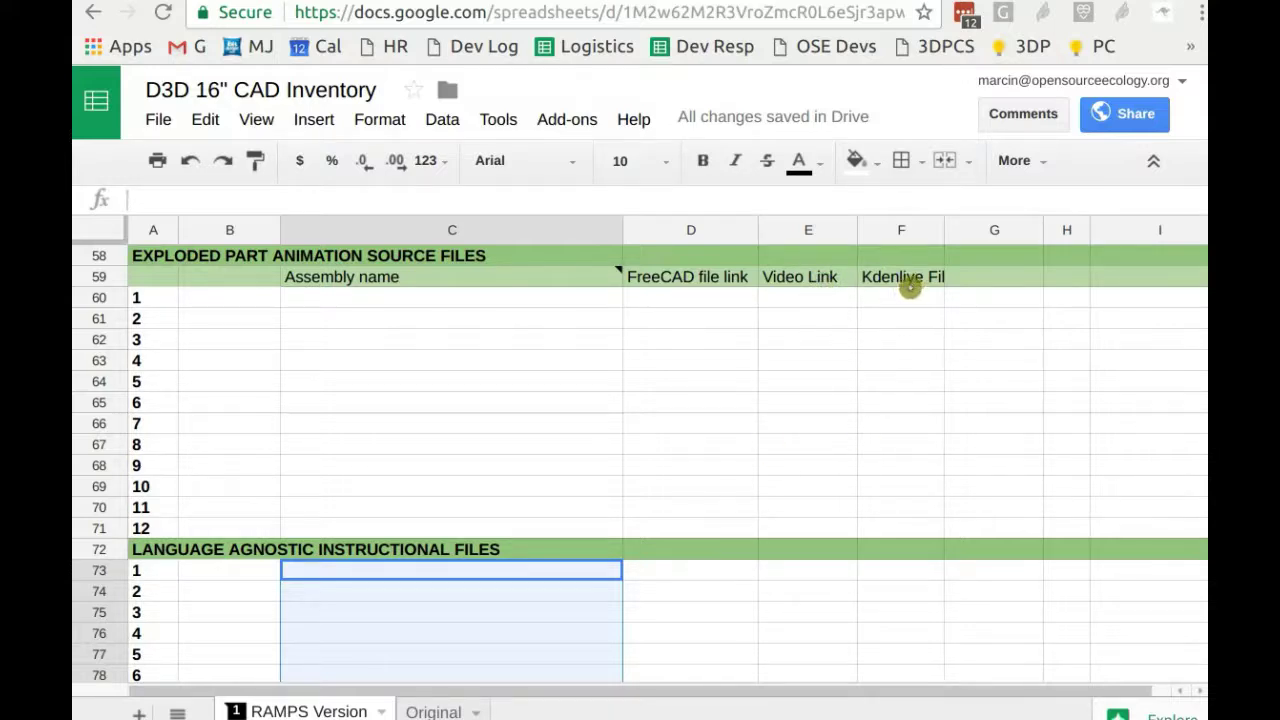
# Look over the earlier inventory sections and select the first Language Agnostic Instructional Files entry, cell C73, checking the animation section's column headers
pyautogui.scroll(9, 846, 570)
pyautogui.scroll(4, 844, 554)
pyautogui.scroll(-15, 831, 577)
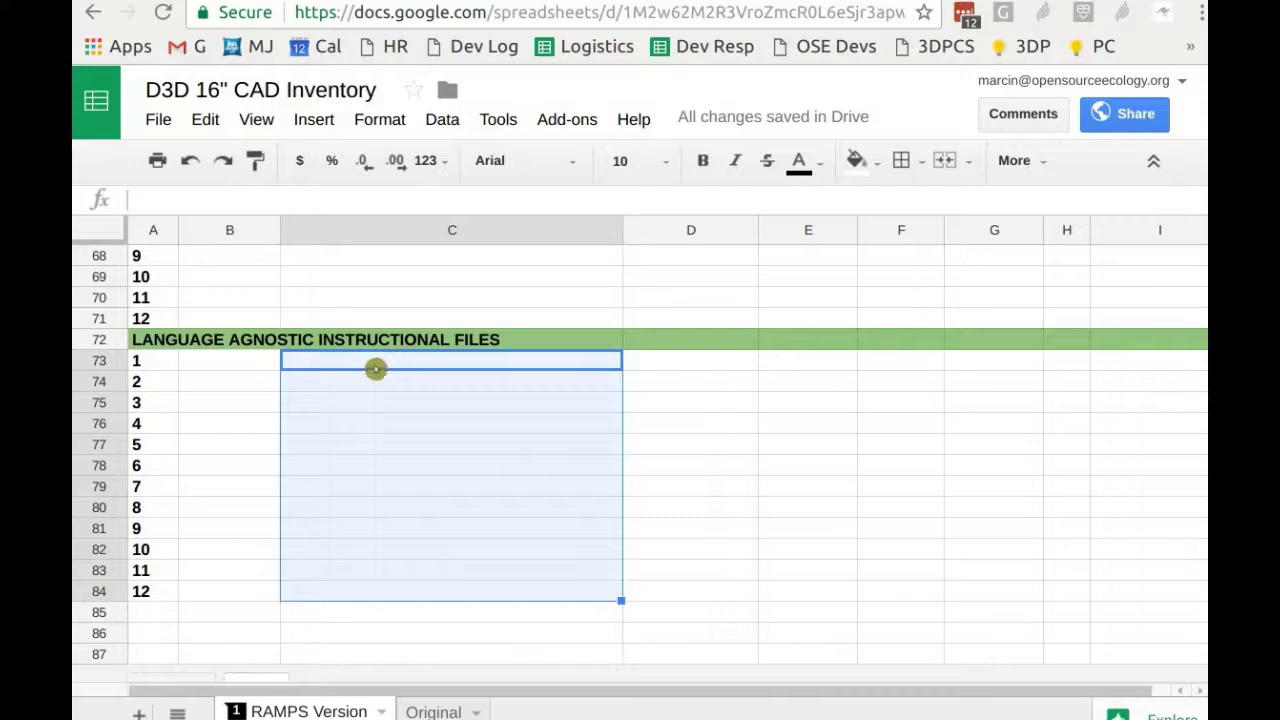
pyautogui.click(446, 363)
pyautogui.scroll(6, 897, 389)
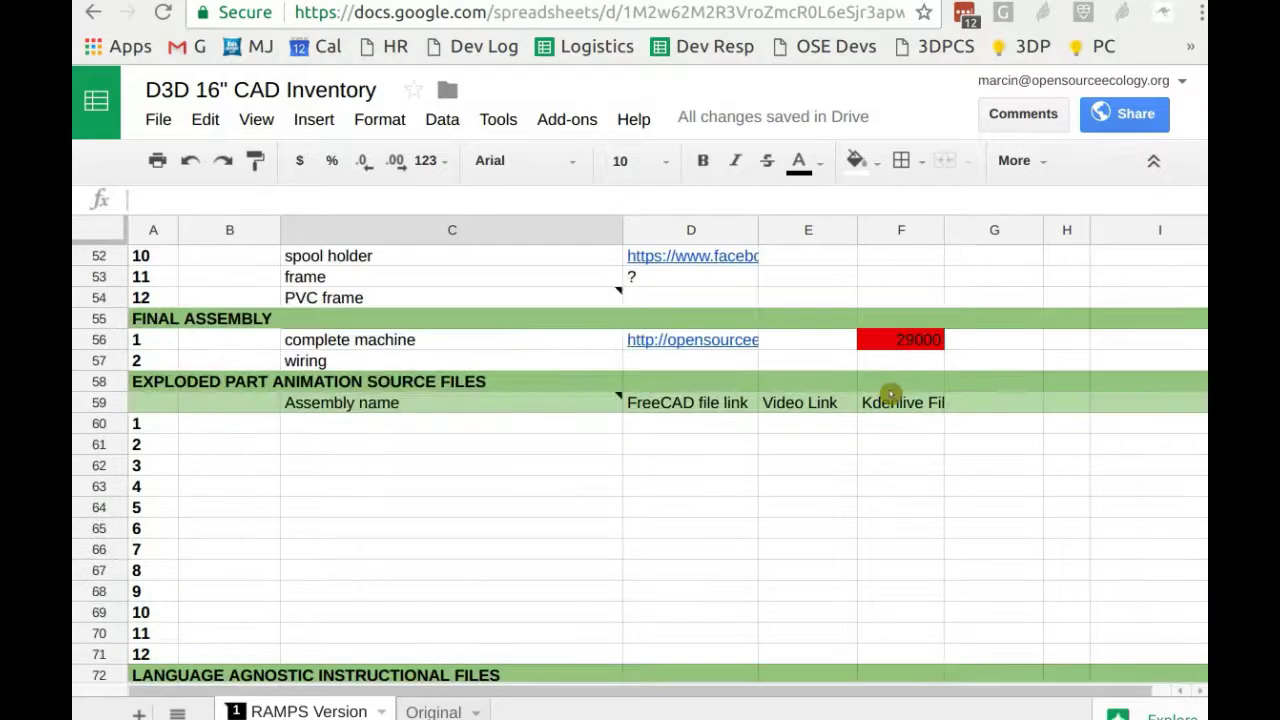
pyautogui.scroll(-2, 873, 413)
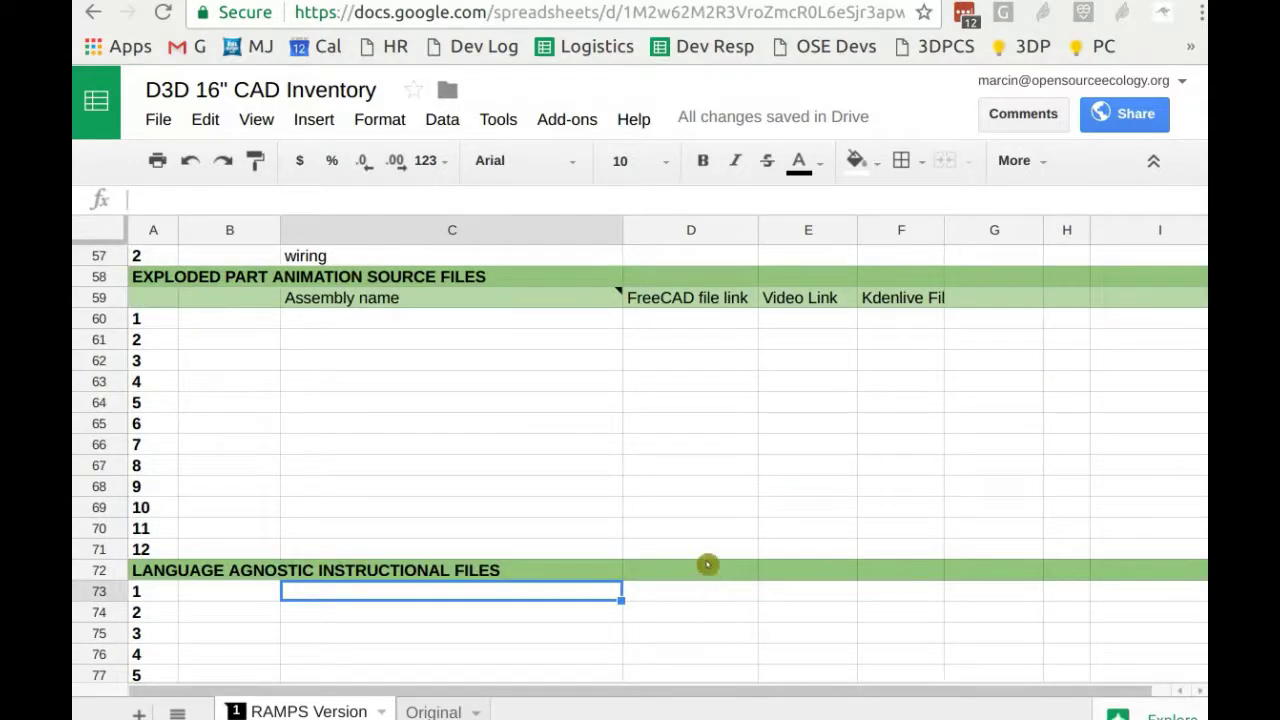
# Label columns D, E and F of the Language Agnostic Instructional Files heading row "freecad", "google doc" and "video"
pyautogui.click(709, 555)
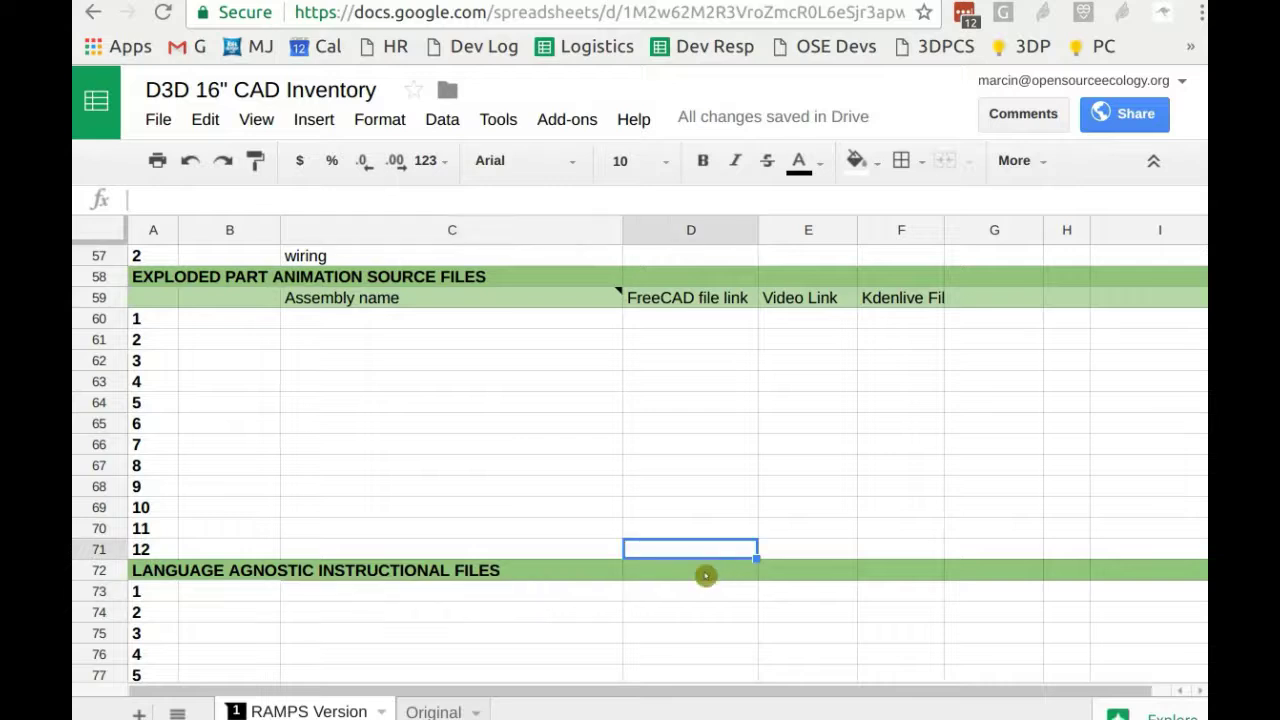
pyautogui.click(712, 565)
pyautogui.write('freecad')
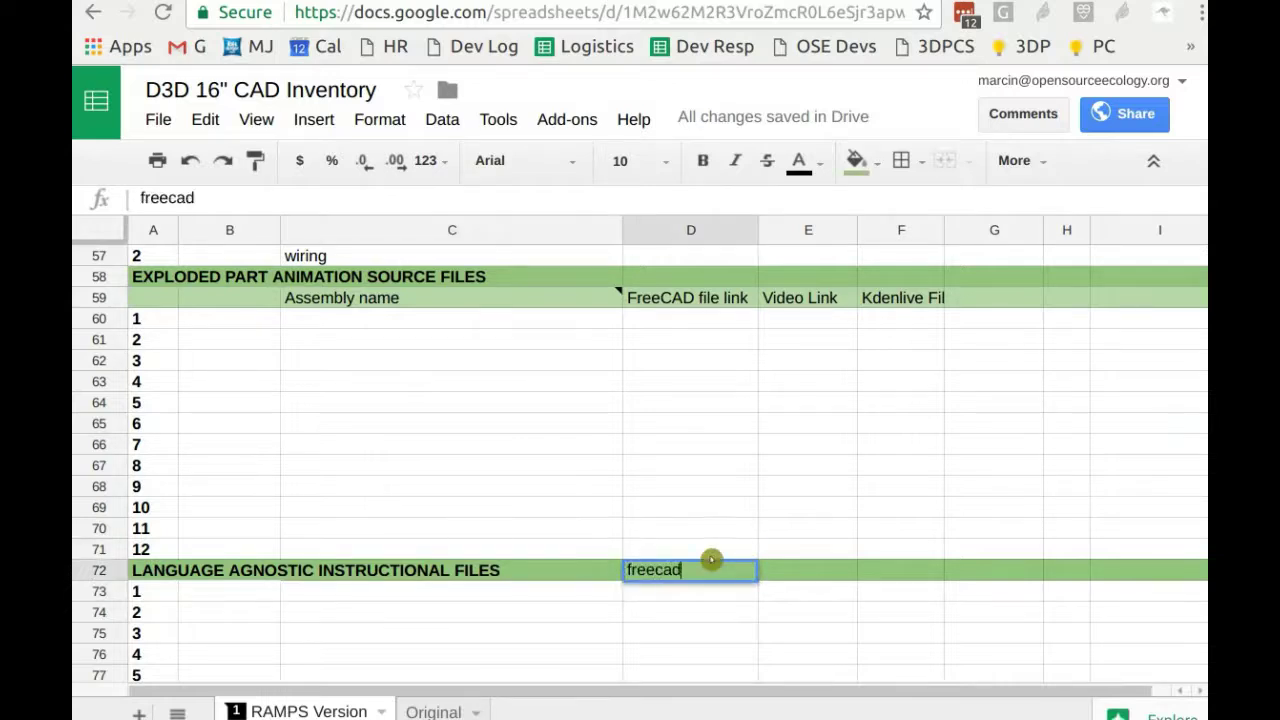
pyautogui.click(816, 567)
pyautogui.write('google doc')
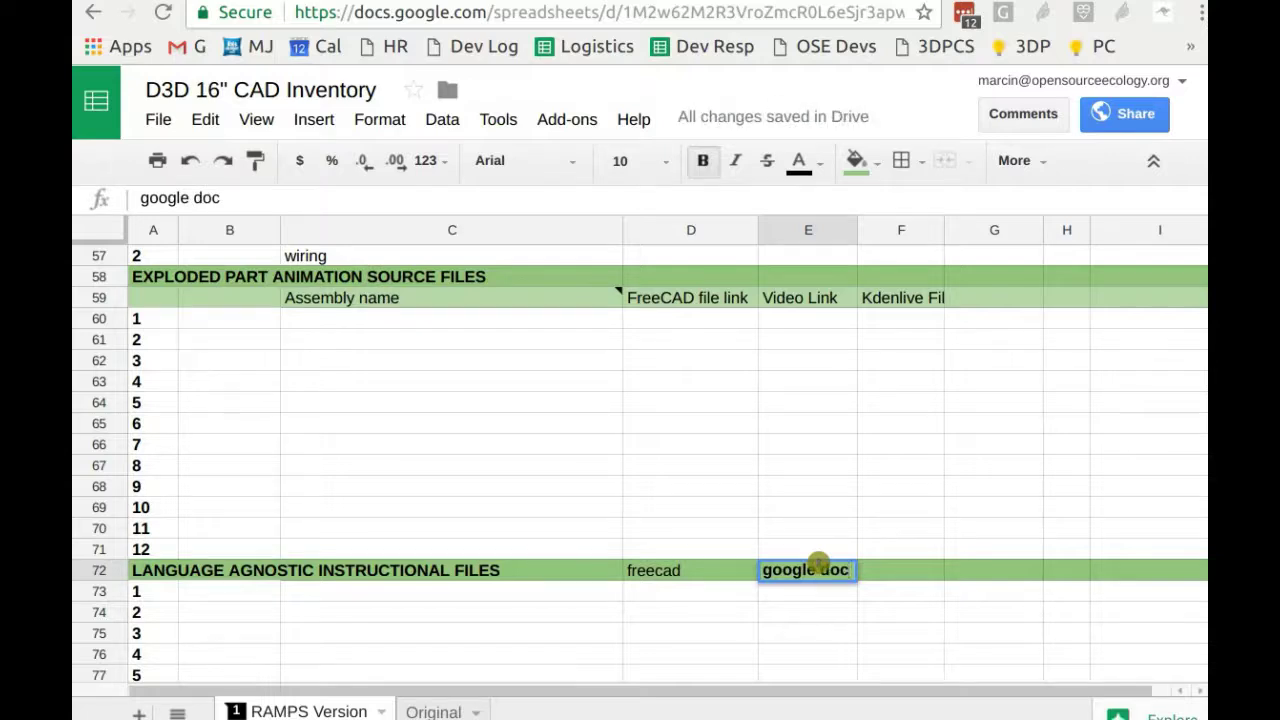
pyautogui.click(900, 580)
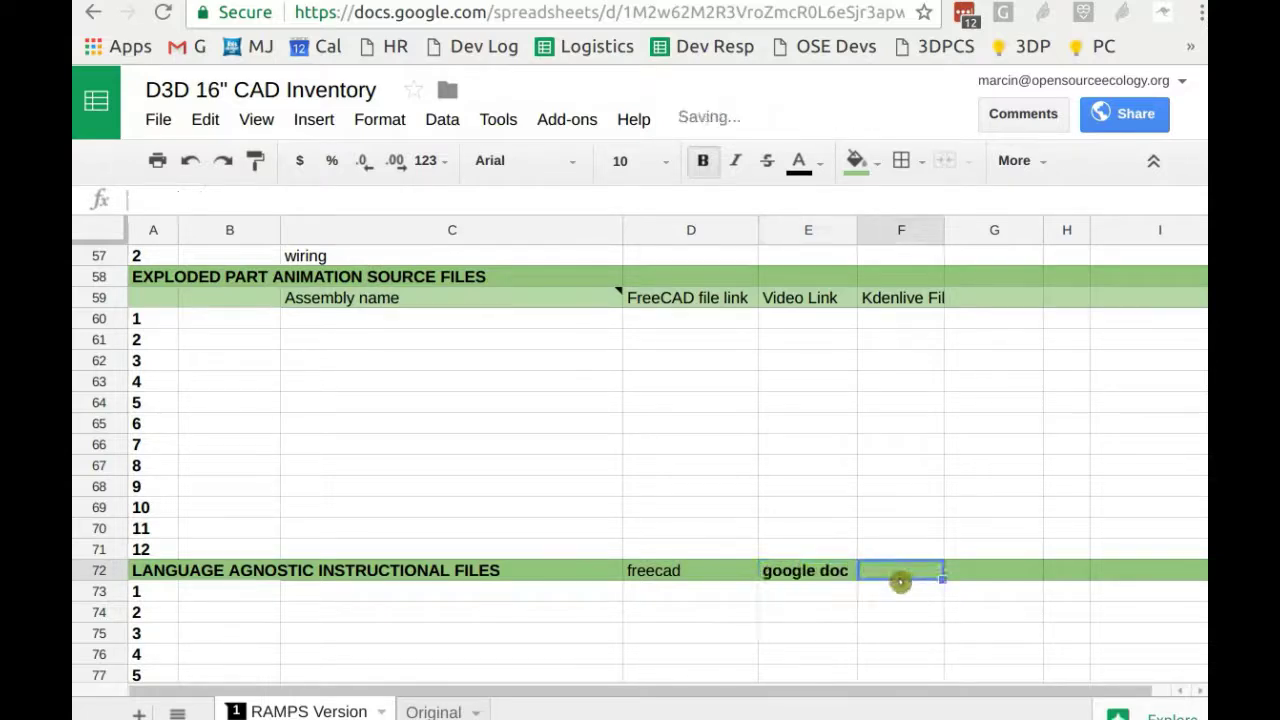
pyautogui.write('video')
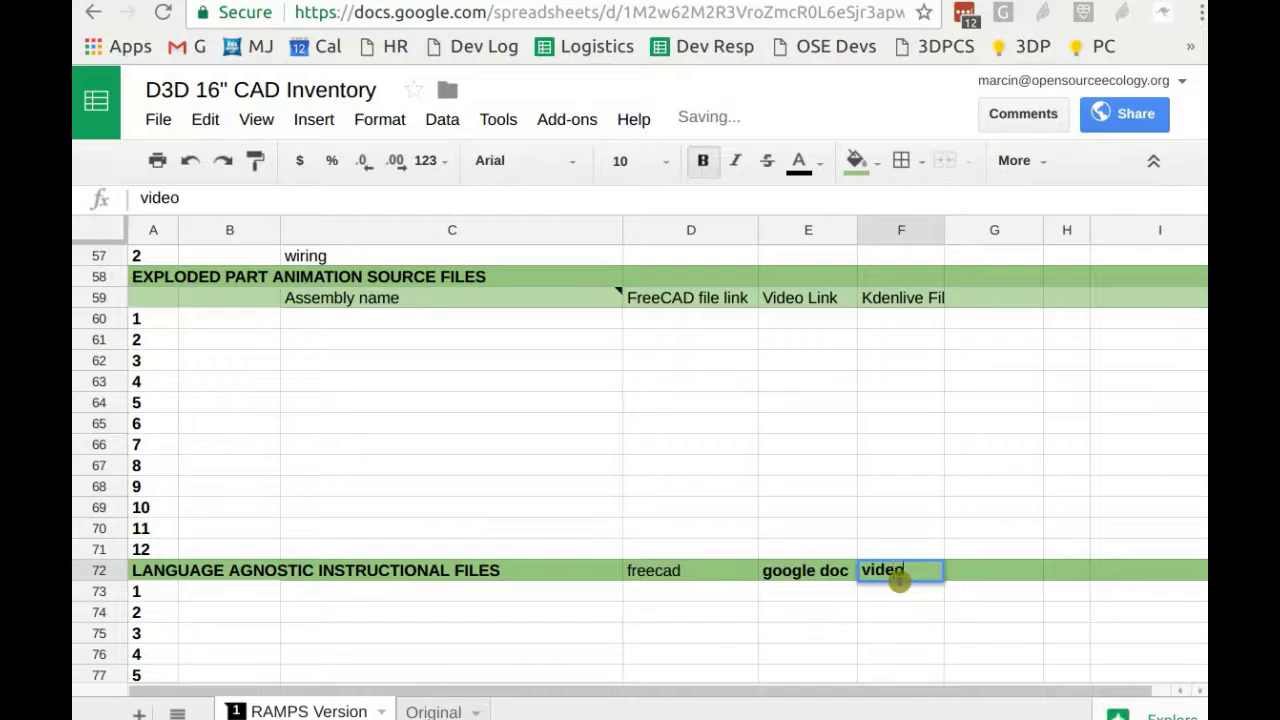
pyautogui.press('Return')
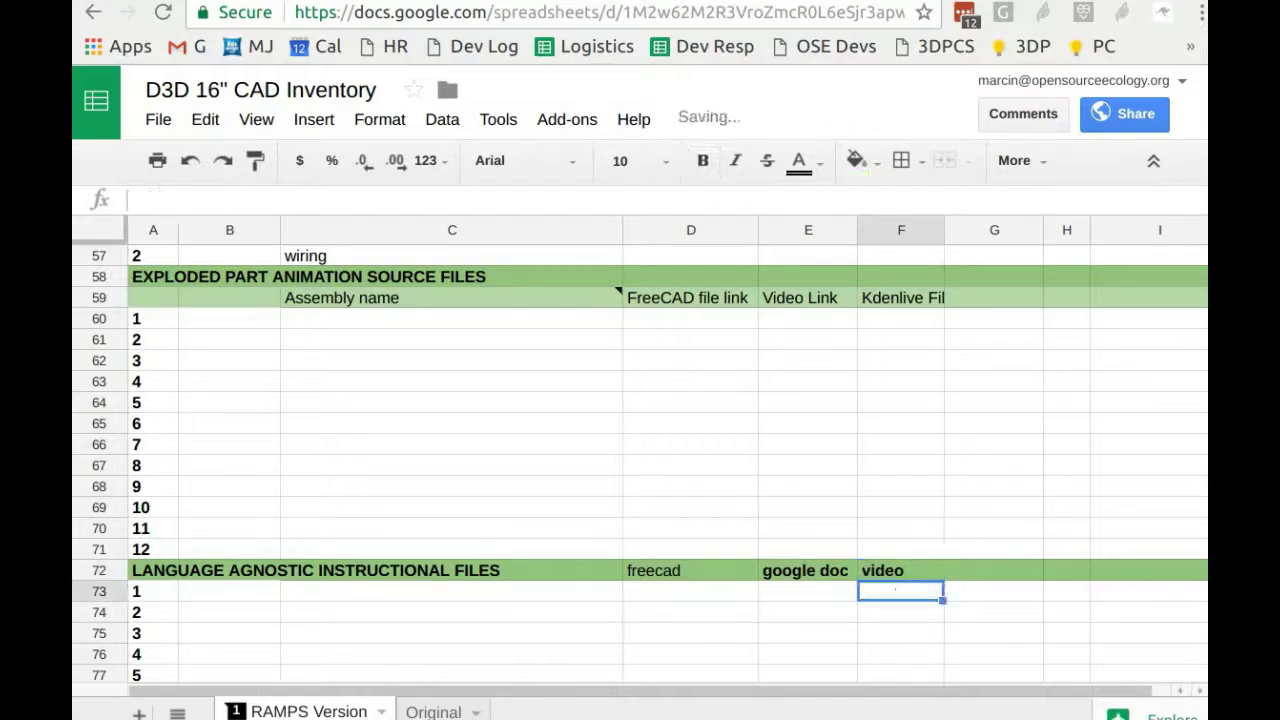
# Review the inventory's top column headings and the parts list, including the CAD file, simplified file and size columns
pyautogui.scroll(10, 1057, 286)
pyautogui.scroll(2, 1075, 233)
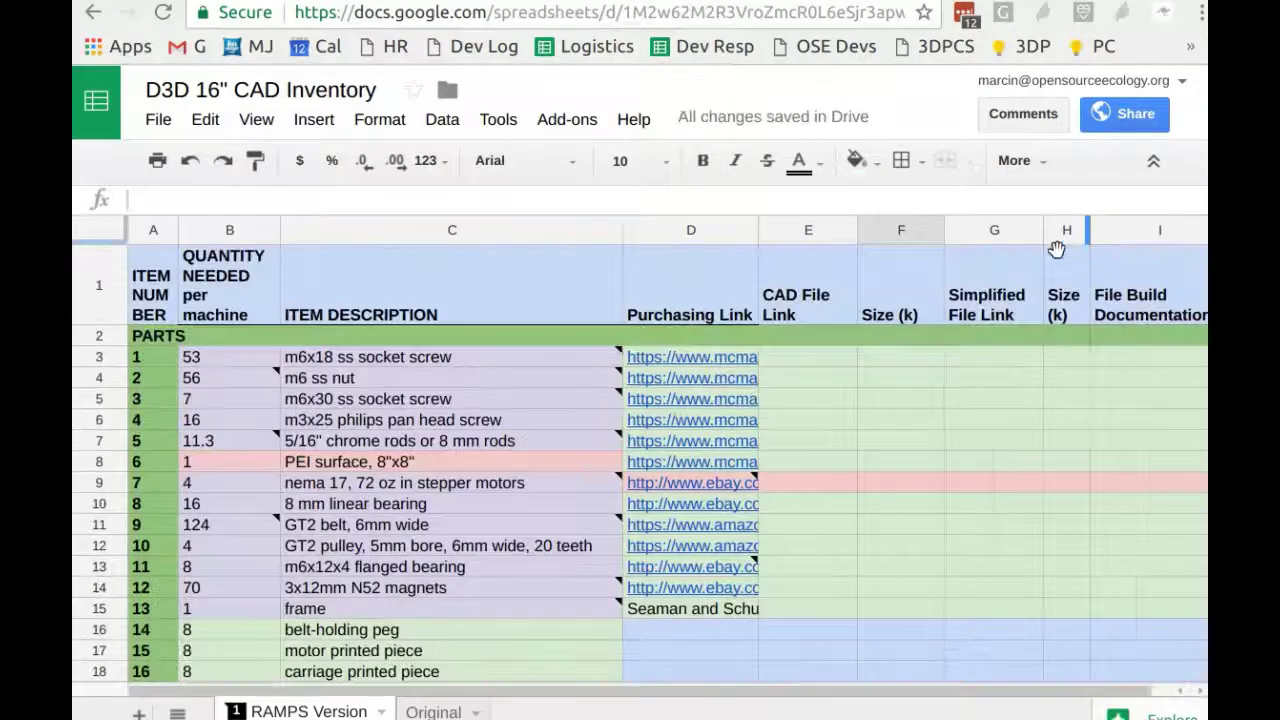
pyautogui.hscroll(1, 928, 330)
pyautogui.hscroll(-1, 760, 395)
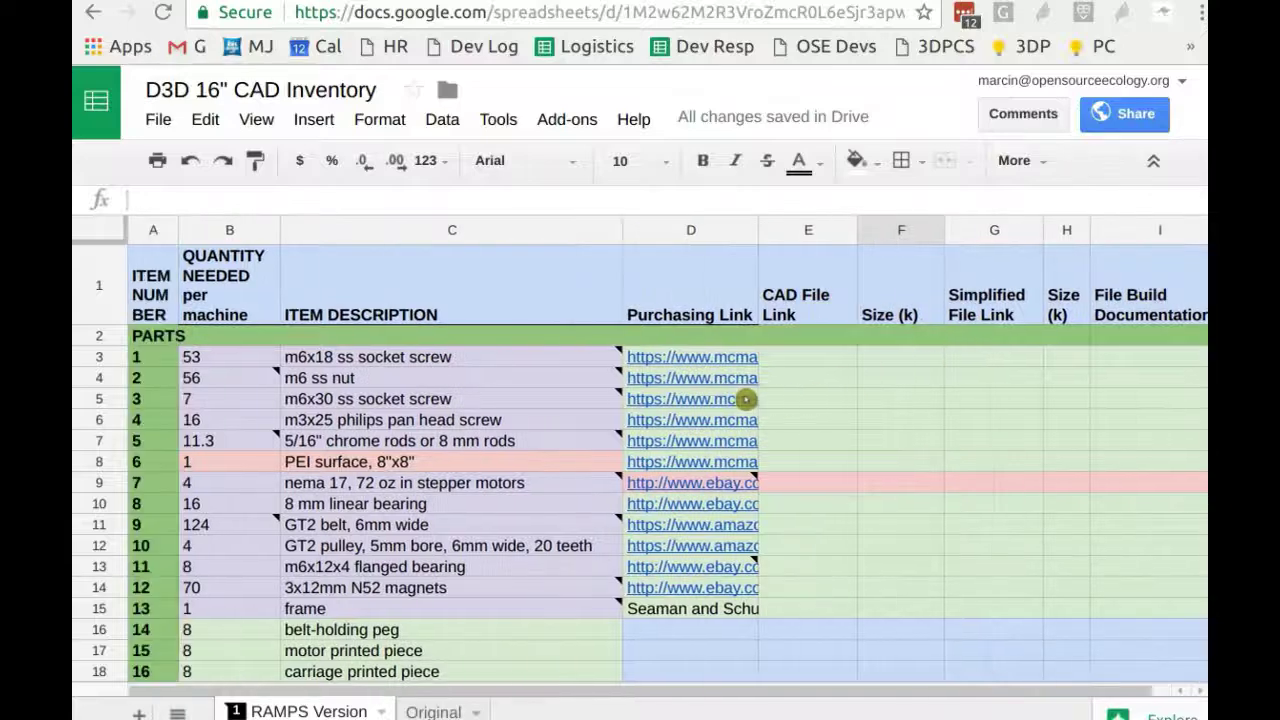
pyautogui.scroll(-2, 862, 365)
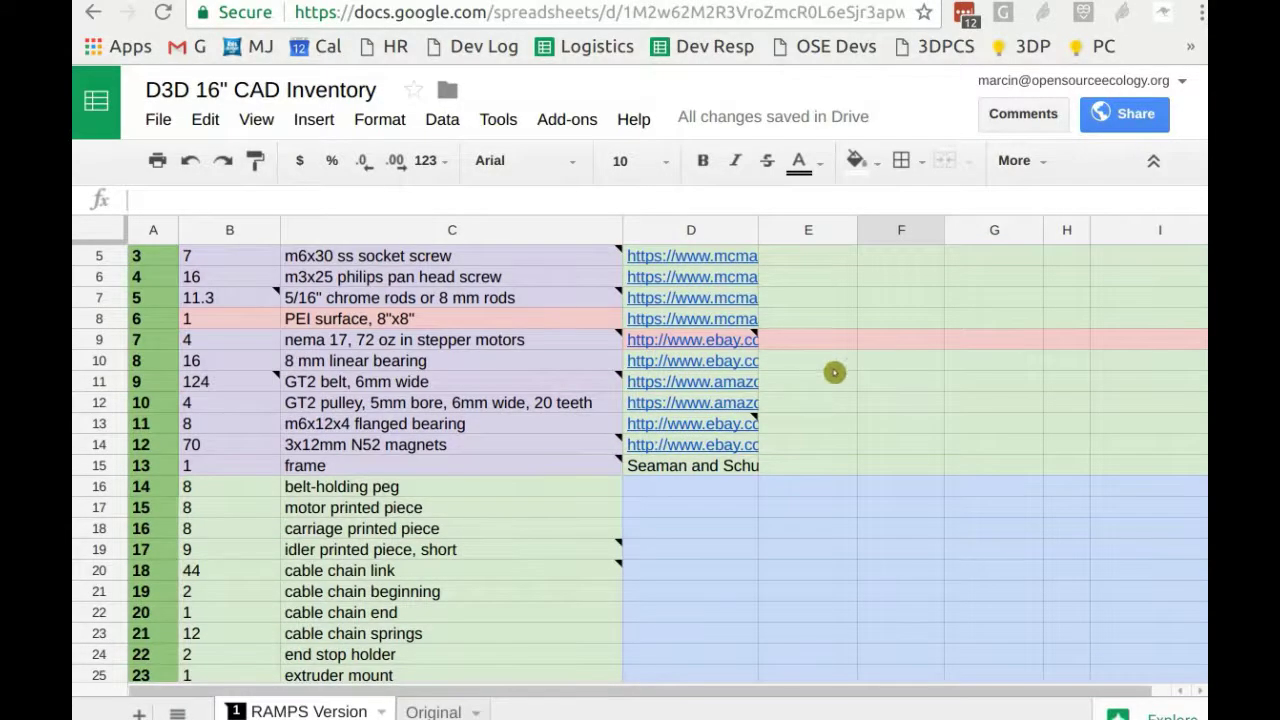
pyautogui.scroll(2, 836, 370)
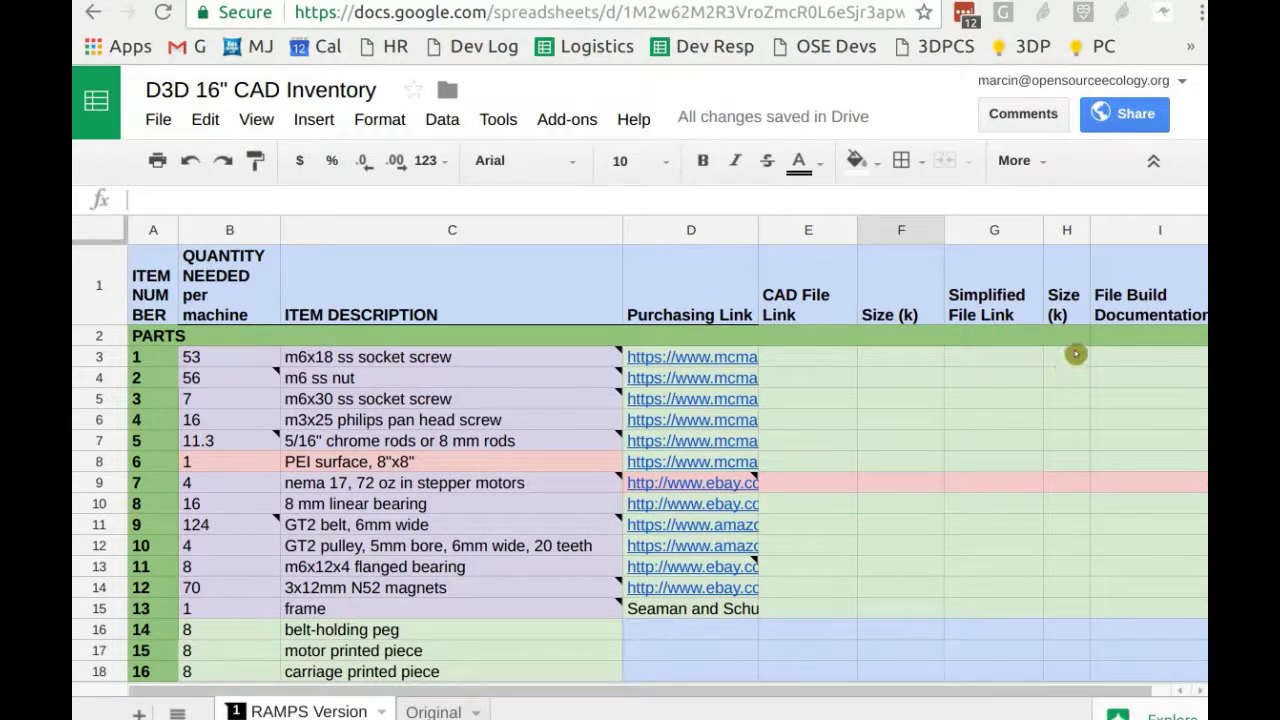
pyautogui.scroll(-3, 1063, 409)
pyautogui.scroll(3, 1071, 407)
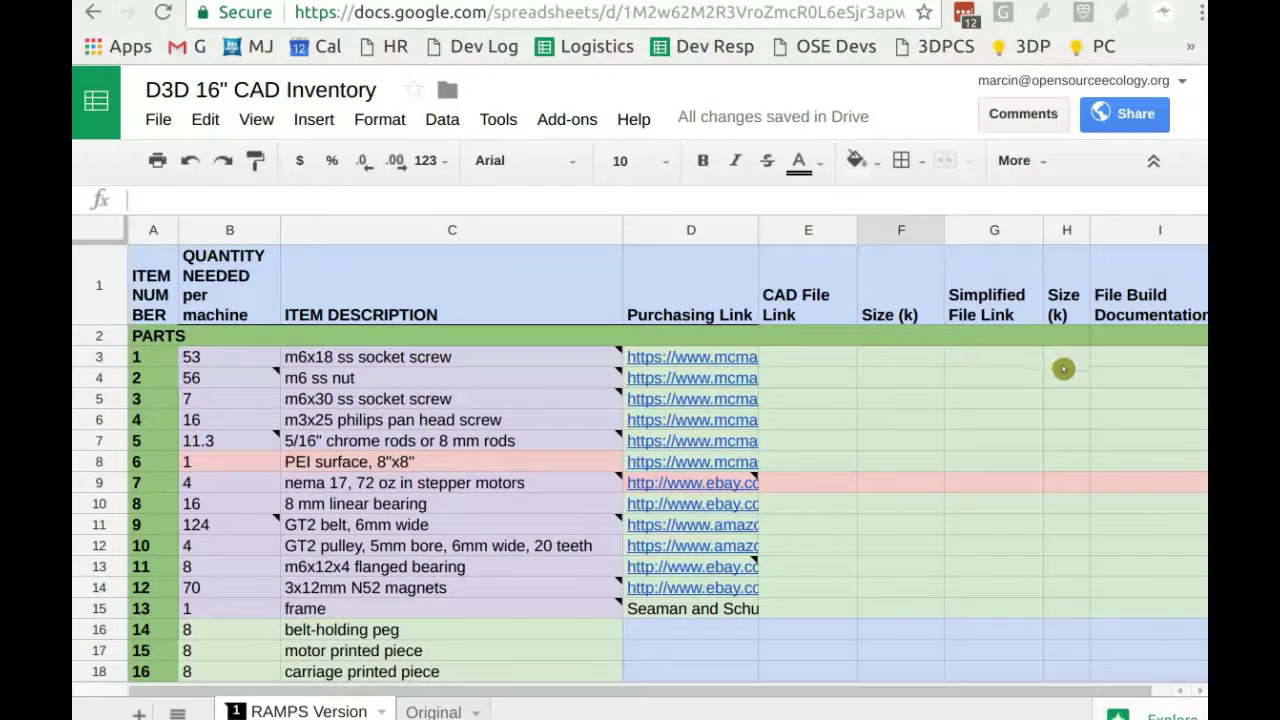
# Read the comment on the File Build Documentation heading, select cell I1, and look through that column for the listed parts
pyautogui.moveTo(1155, 333)
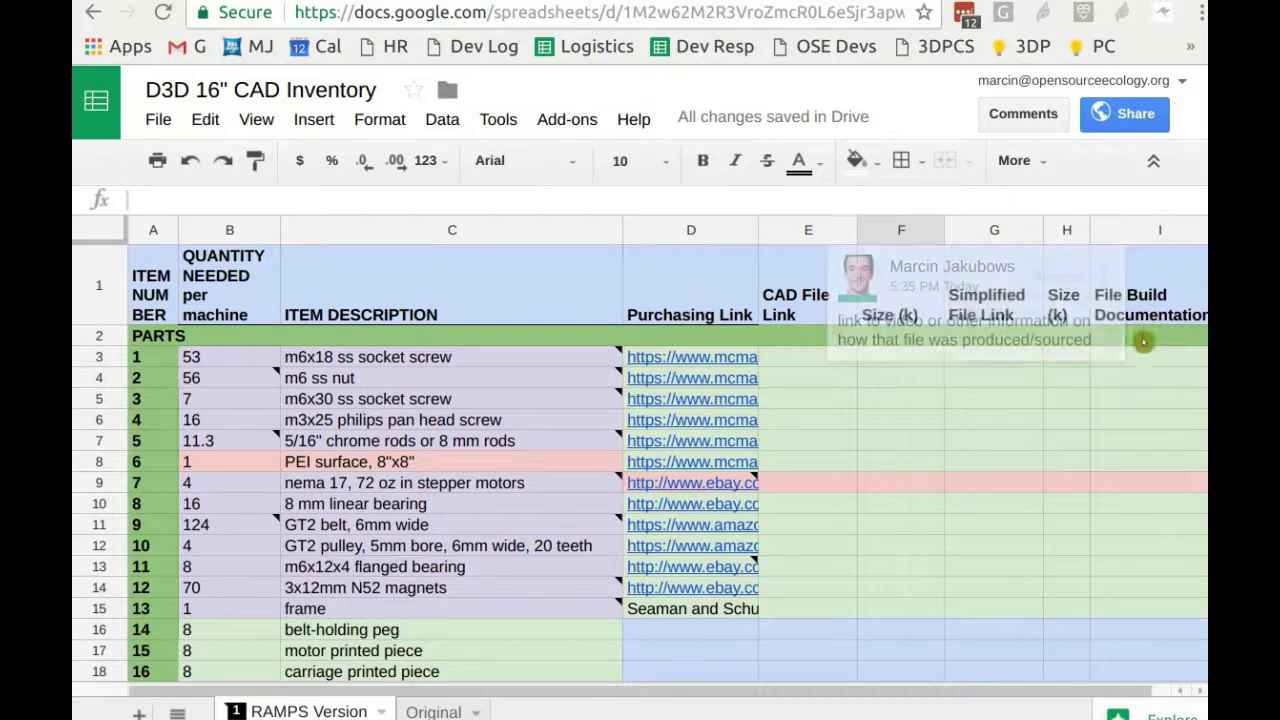
pyautogui.hscroll(1, 1144, 333)
pyautogui.click(1101, 305)
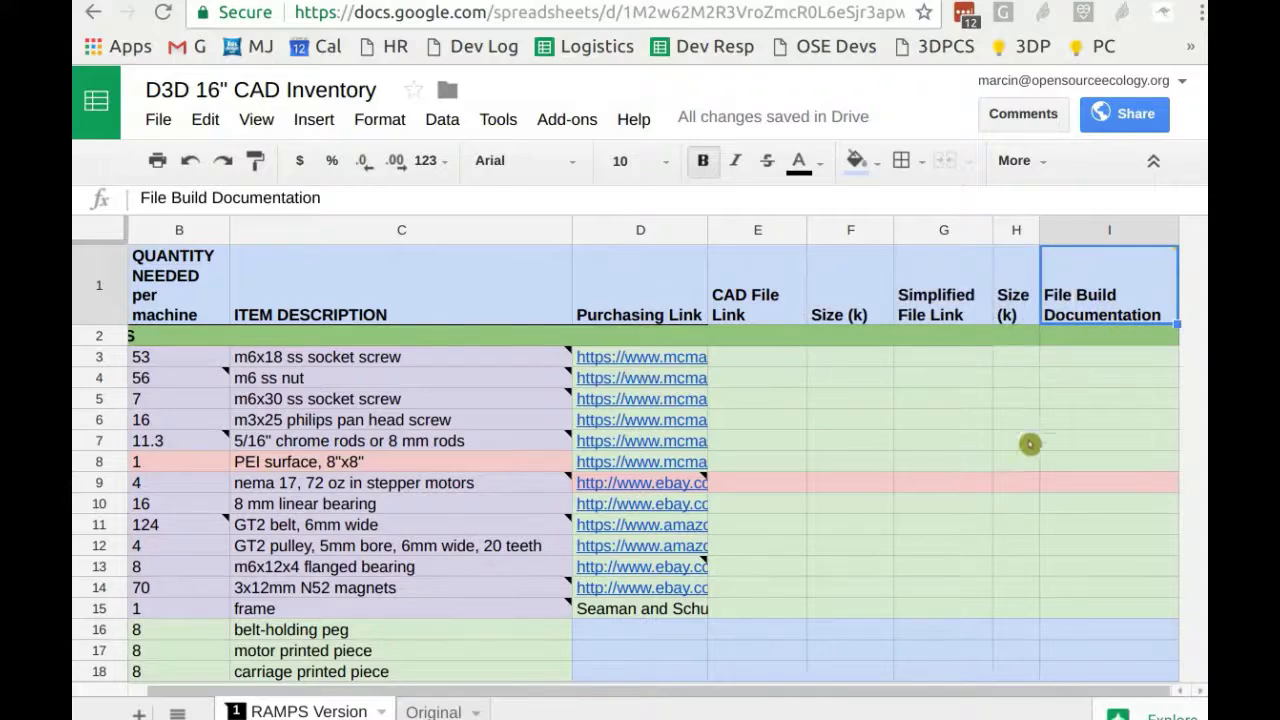
pyautogui.scroll(-3, 1039, 437)
pyautogui.scroll(-4, 1046, 437)
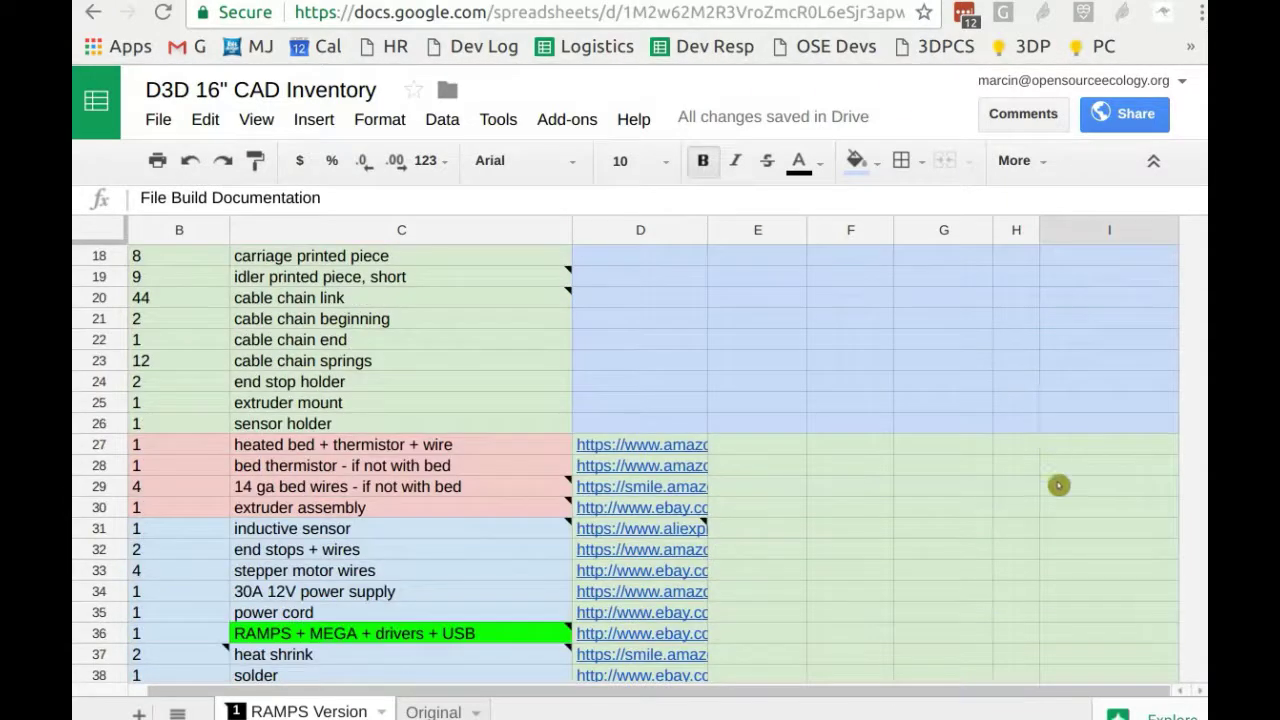
pyautogui.scroll(8, 1060, 470)
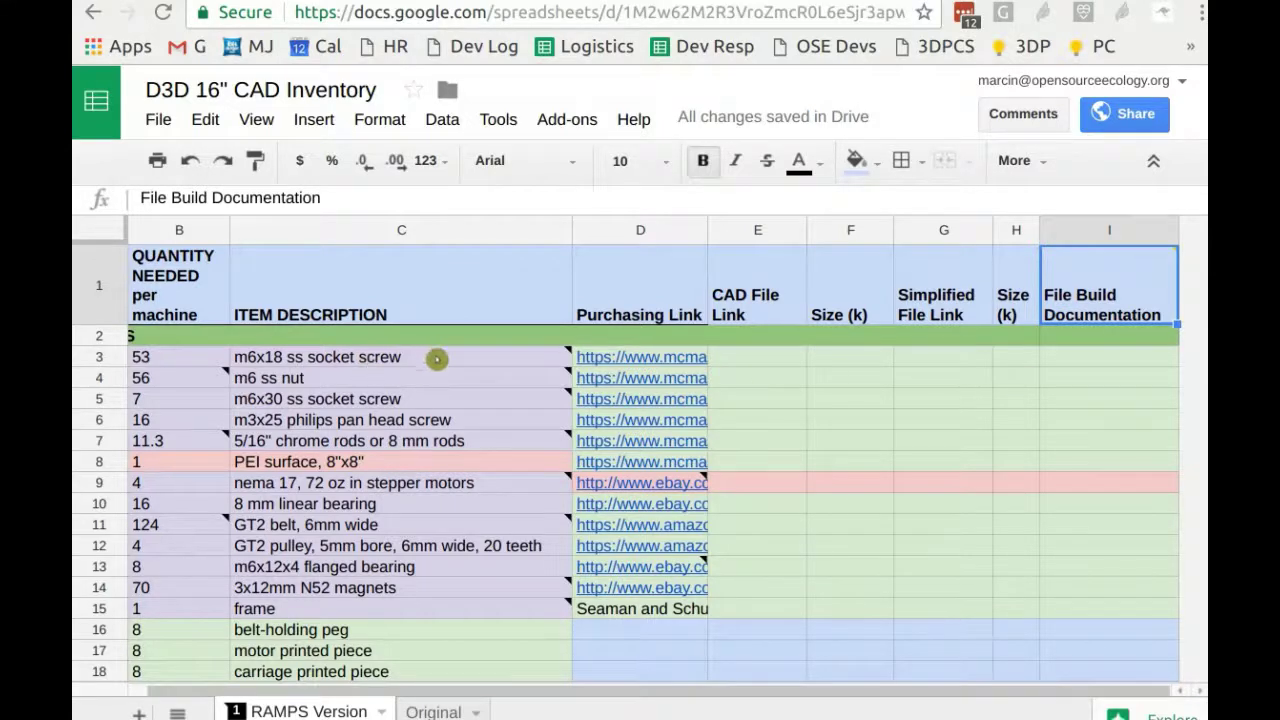
# Open the File Build Documentation heading's comment and check the sheet's part rows against that column
pyautogui.moveTo(437, 360)
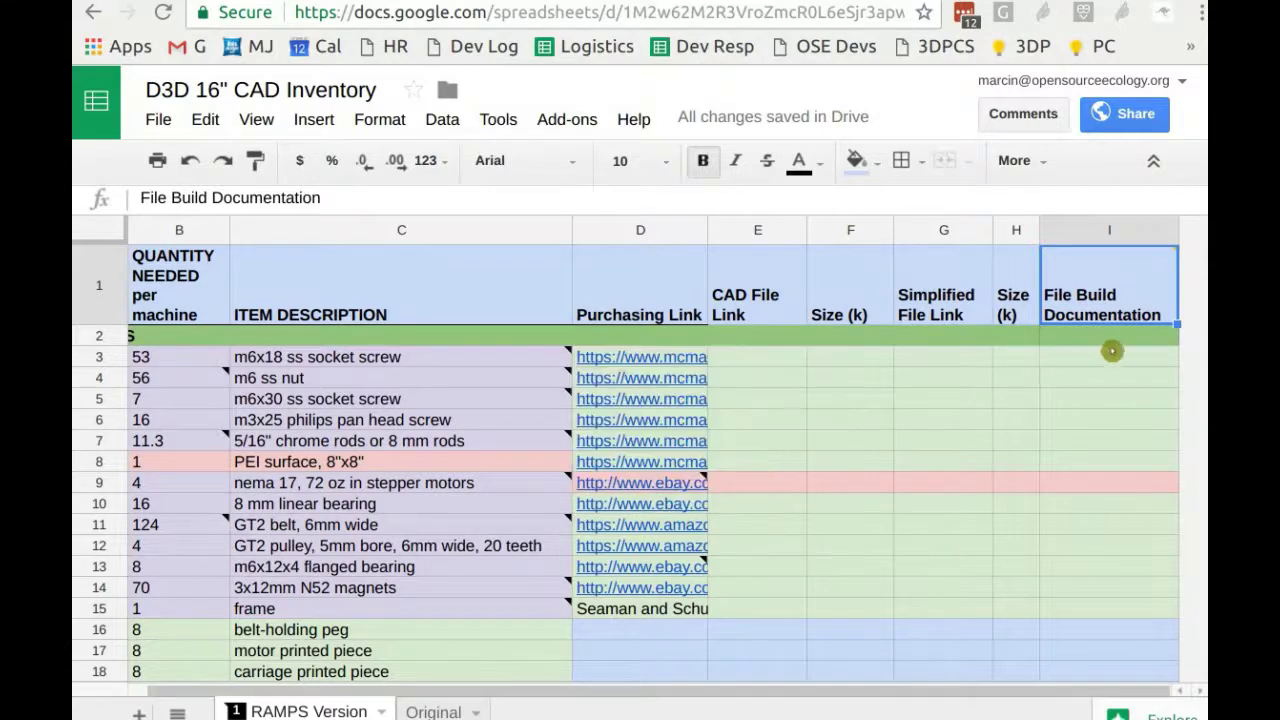
pyautogui.click(1110, 340)
pyautogui.click(1108, 305)
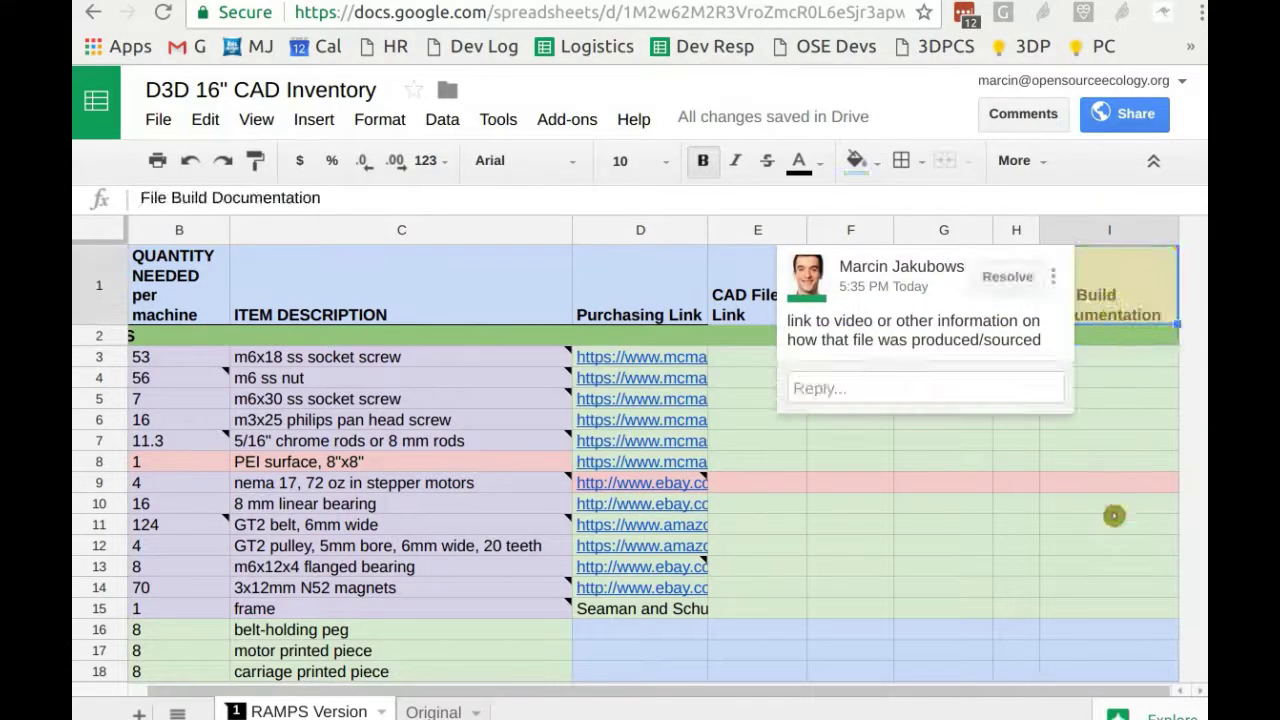
pyautogui.scroll(-3, 1108, 497)
pyautogui.scroll(-1, 1107, 497)
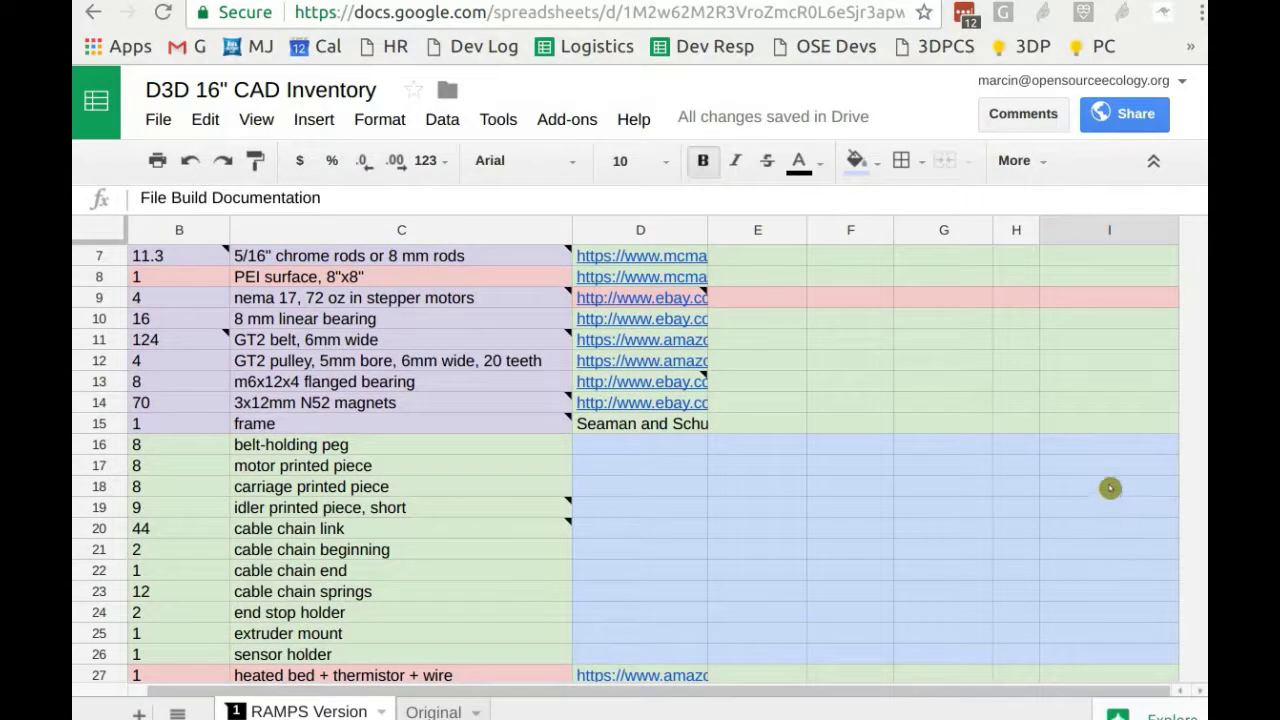
pyautogui.scroll(-10, 1110, 488)
pyautogui.scroll(3, 1105, 491)
pyautogui.scroll(9, 1105, 491)
# Reread the File Build Documentation comment and close it by selecting cell I8 in the PEI surface row
pyautogui.click(1105, 427)
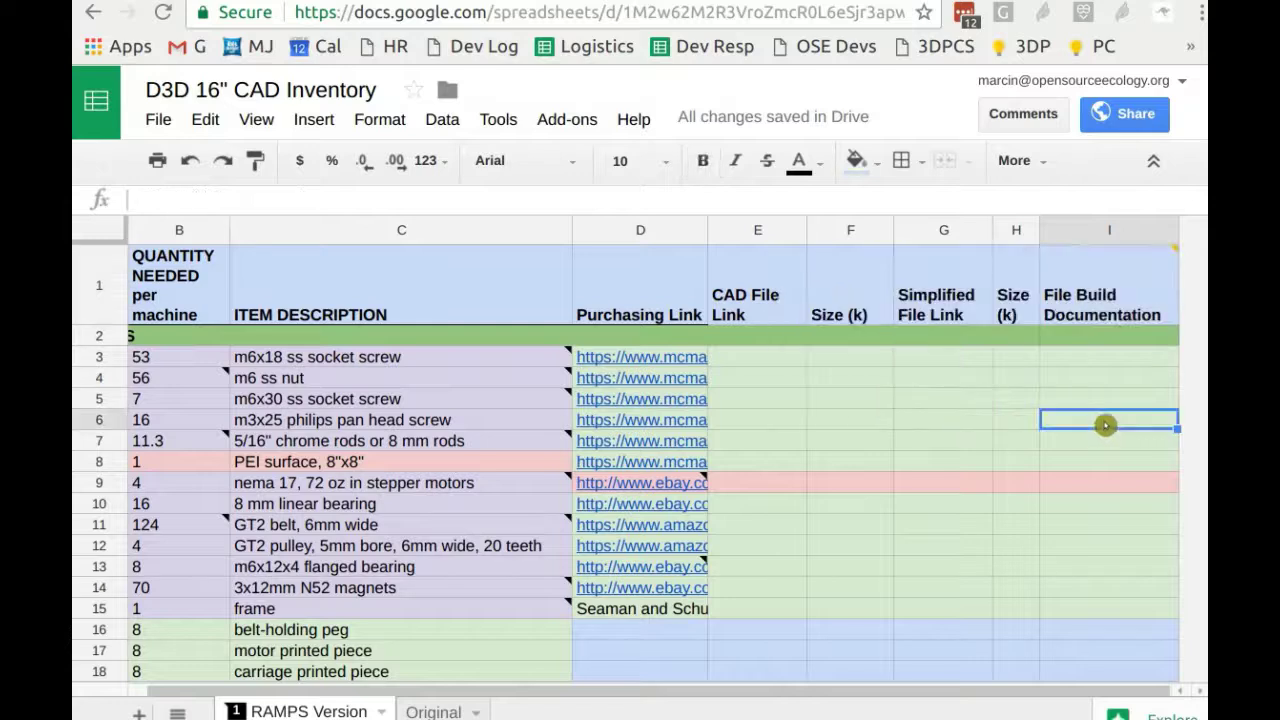
pyautogui.click(1117, 316)
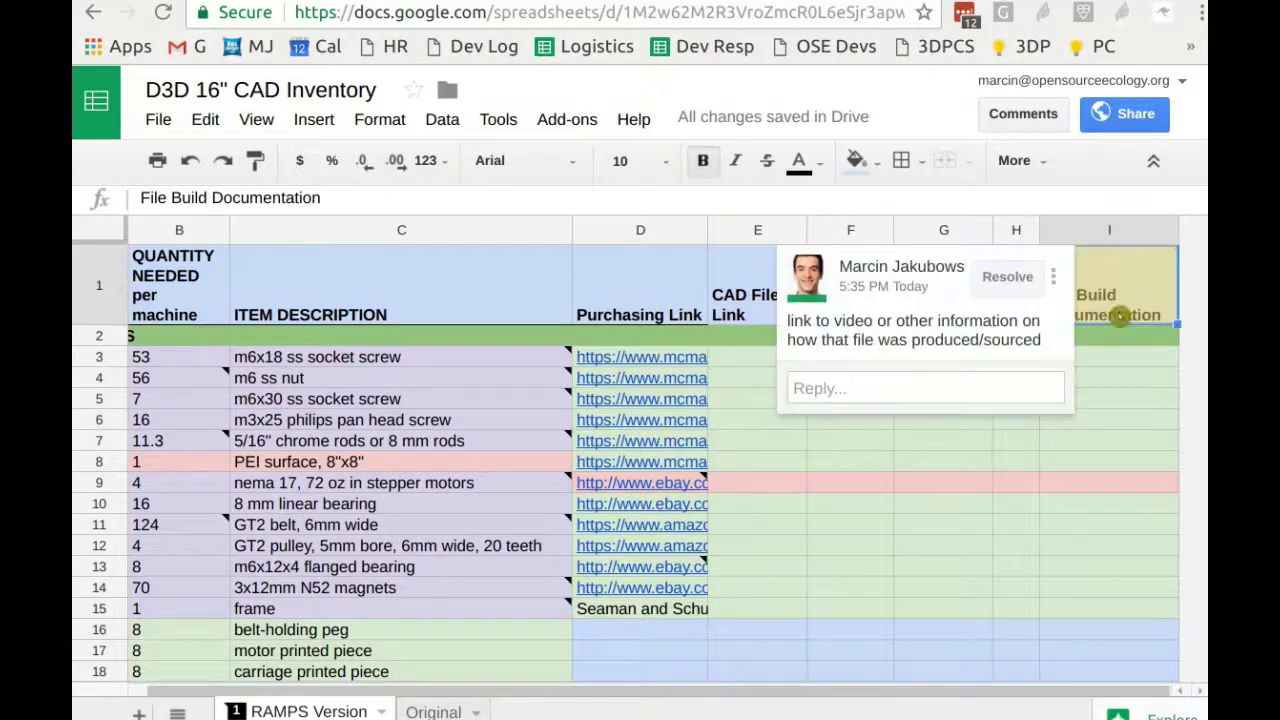
pyautogui.click(1133, 464)
pyautogui.moveTo(1124, 292)
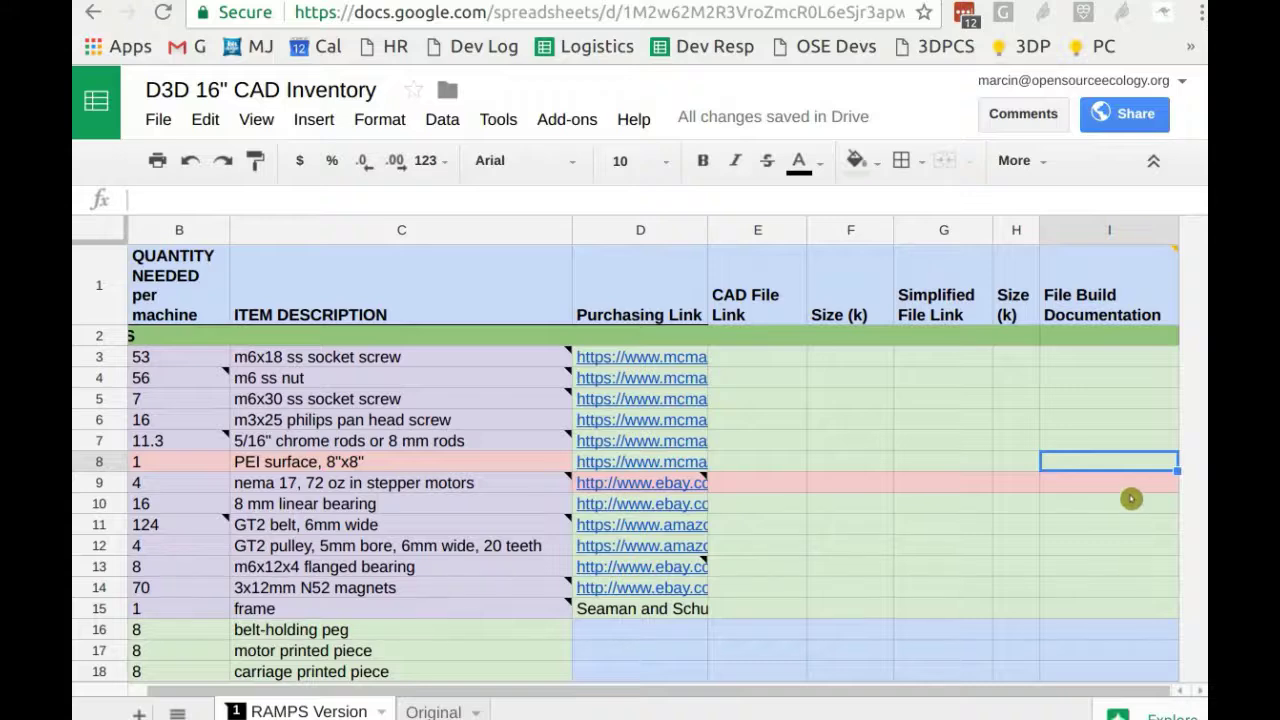
pyautogui.scroll(-1, 1131, 498)
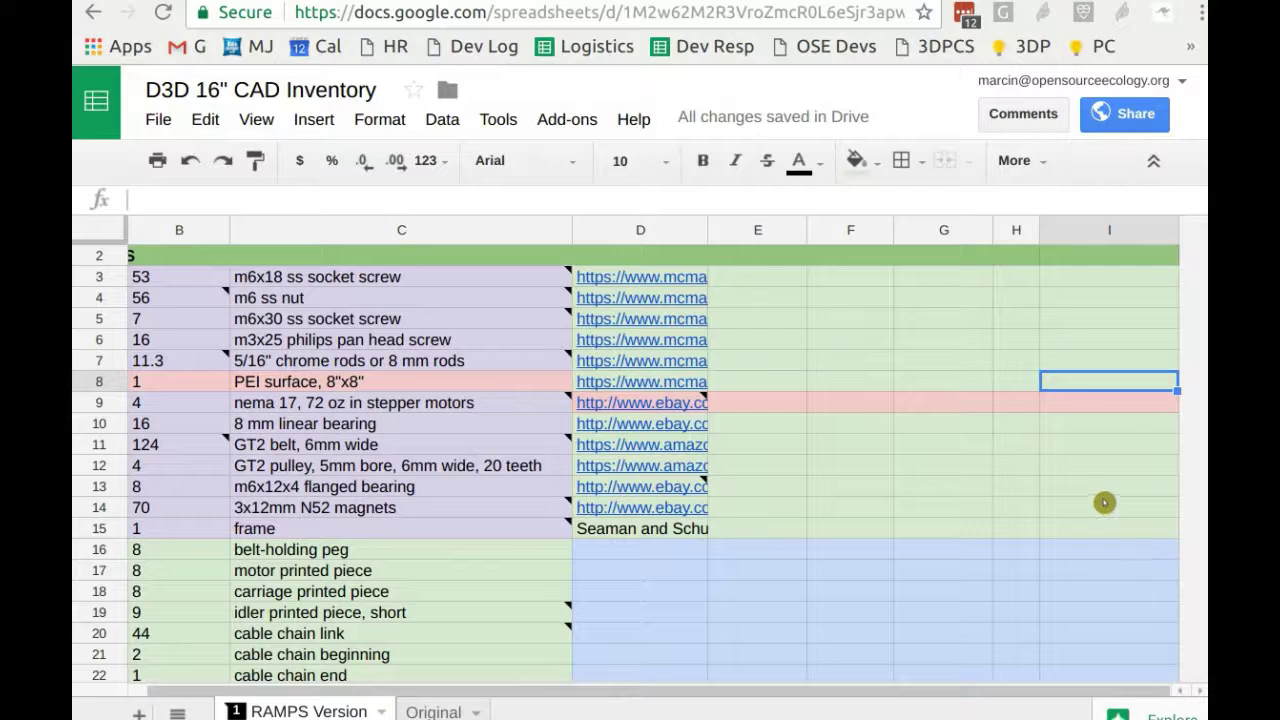
pyautogui.scroll(1, 1100, 504)
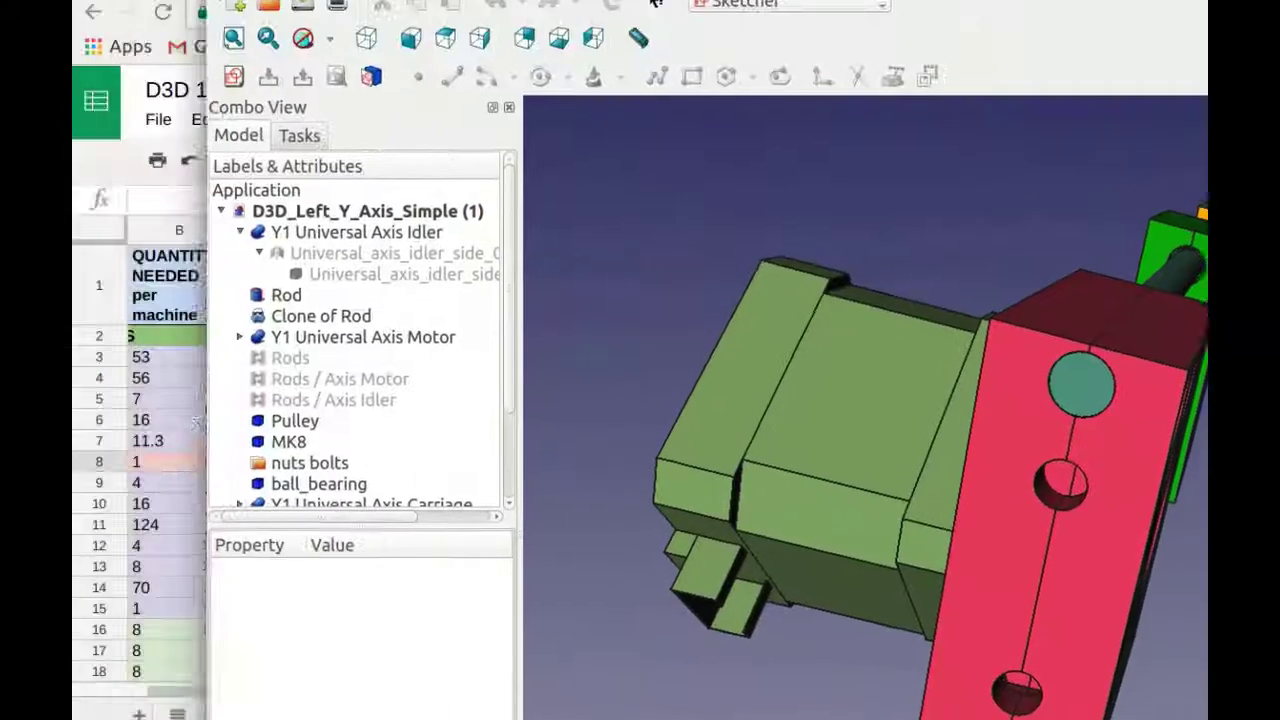
# Switch to FreeCAD and examine the component tree of the D3D_Left_Y_Axis_Simple model from the axis idler to the M6x30 bolt
pyautogui.scroll(-2, 289, 303)
pyautogui.scroll(2, 286, 320)
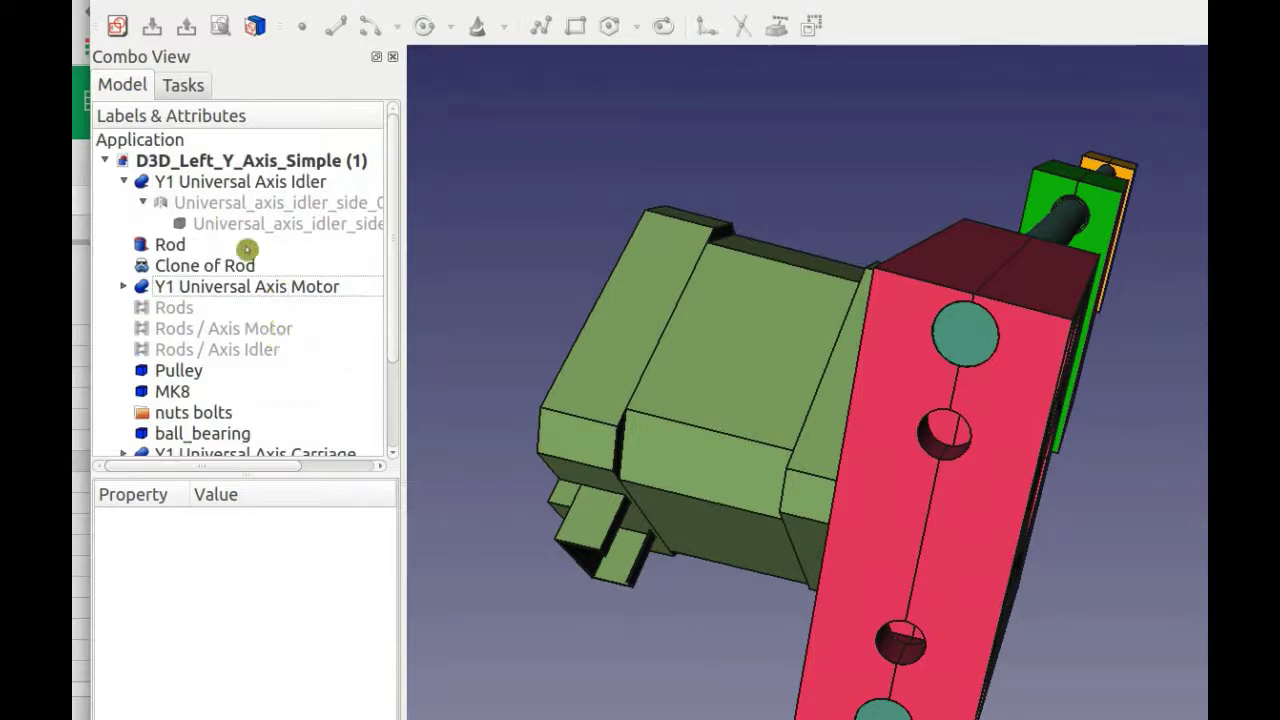
pyautogui.scroll(-2, 249, 251)
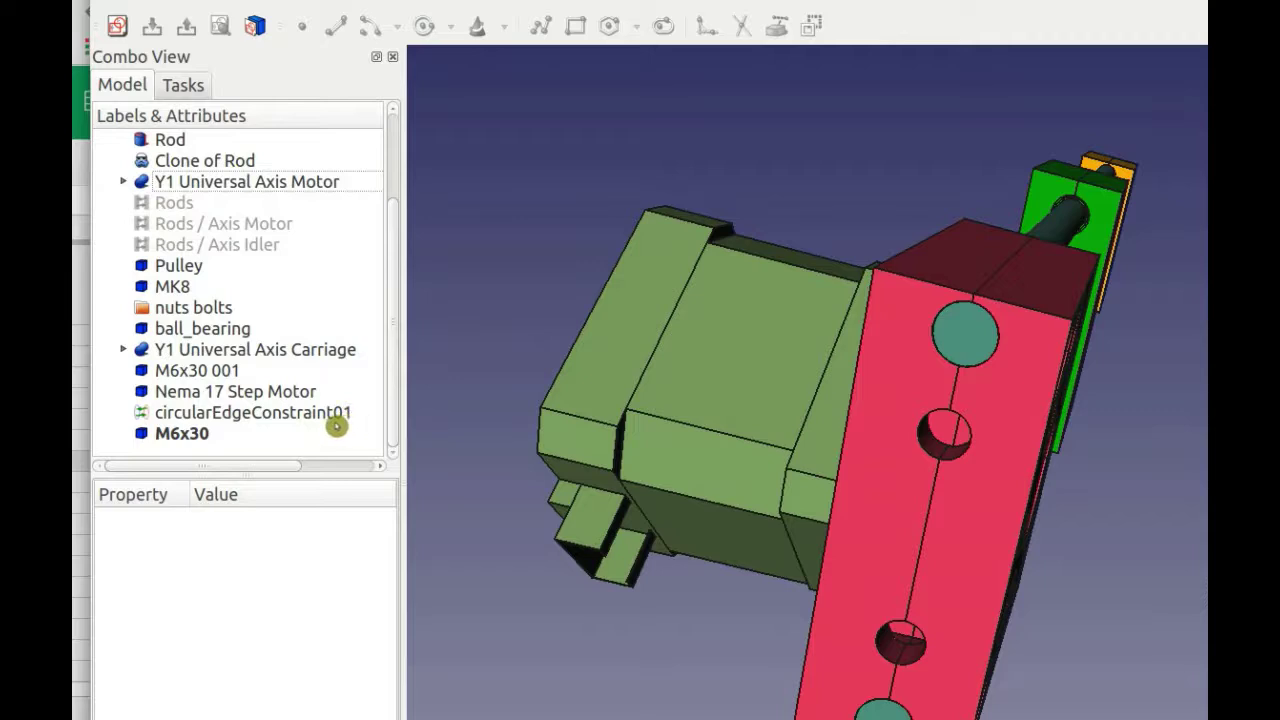
pyautogui.scroll(2, 336, 426)
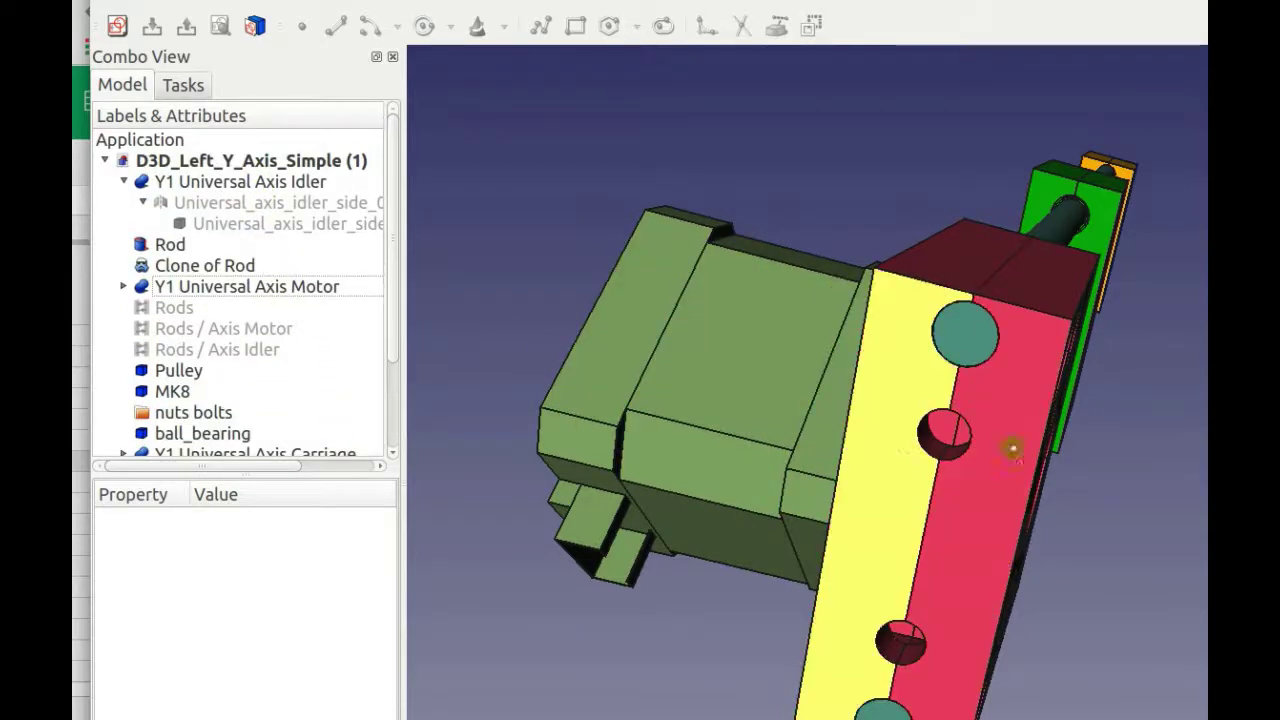
pyautogui.scroll(-2, 283, 306)
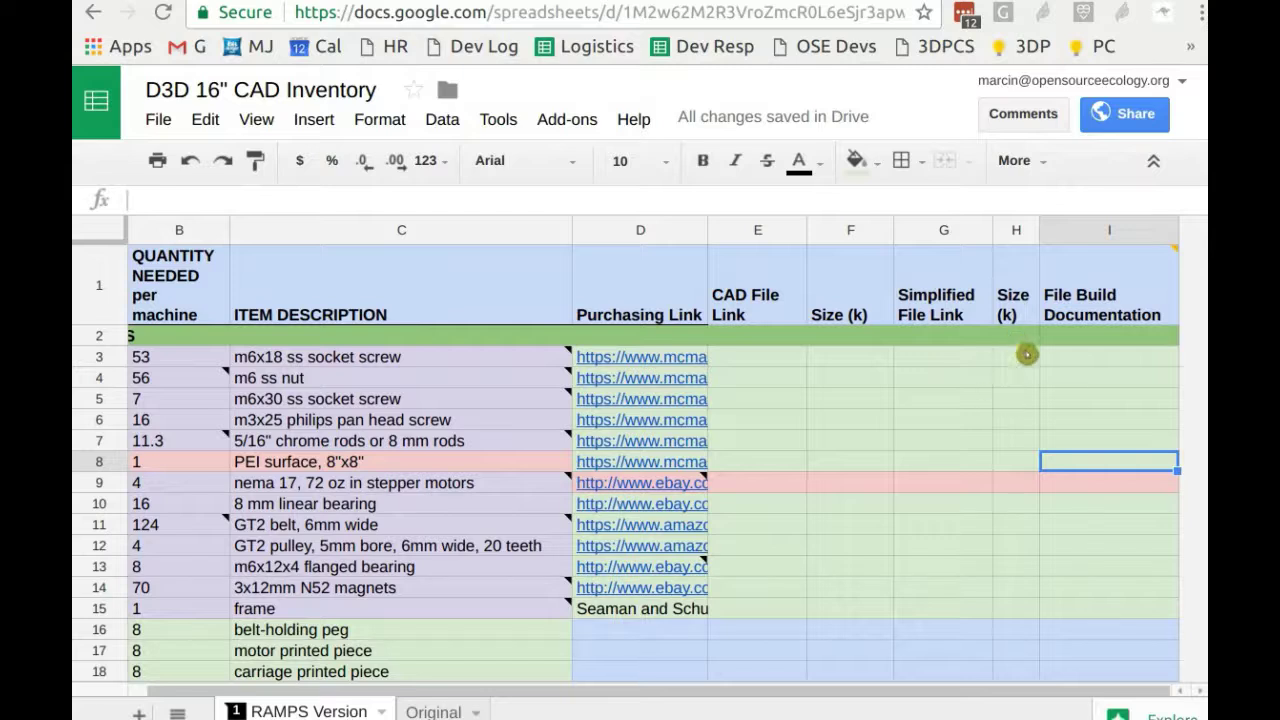
# Return to the CAD inventory, highlight simplified file size cells H3 to H16, and look over the assembly sections' file sizes
pyautogui.moveTo(1018, 359); pyautogui.dragTo(1008, 632)
pyautogui.scroll(-2, 1020, 517)
pyautogui.scroll(2, 1020, 523)
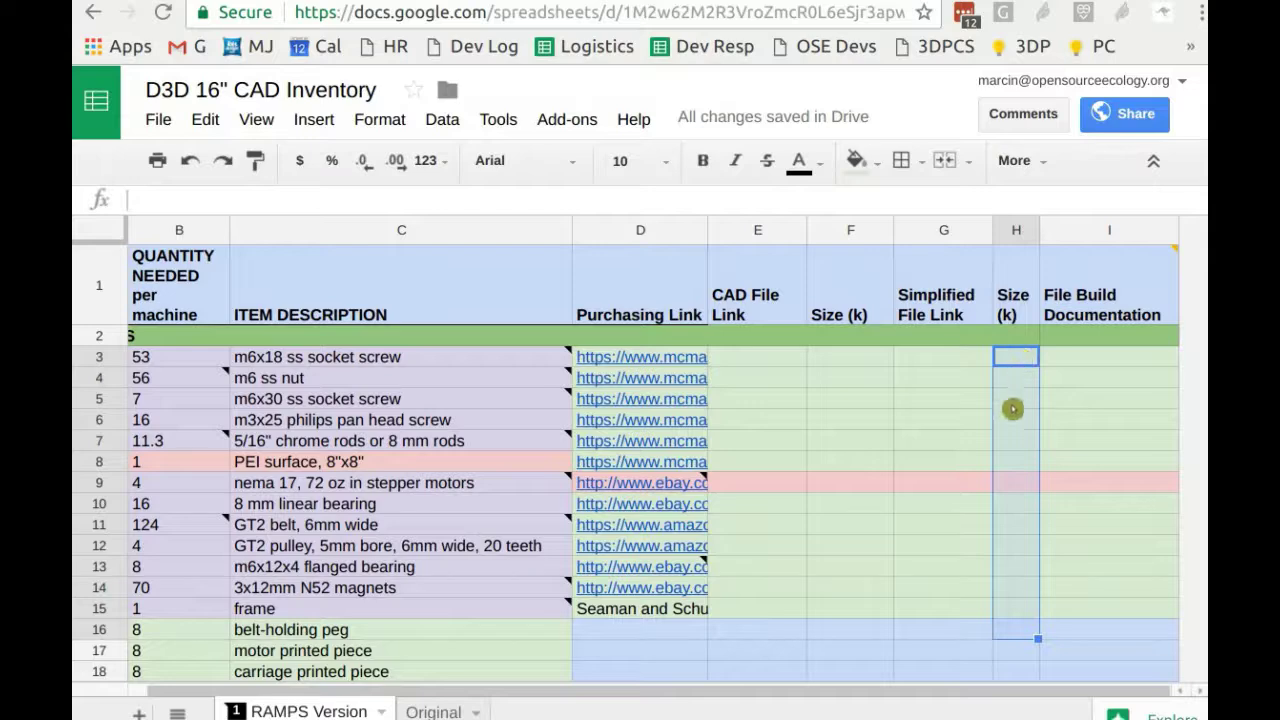
pyautogui.click(1012, 409)
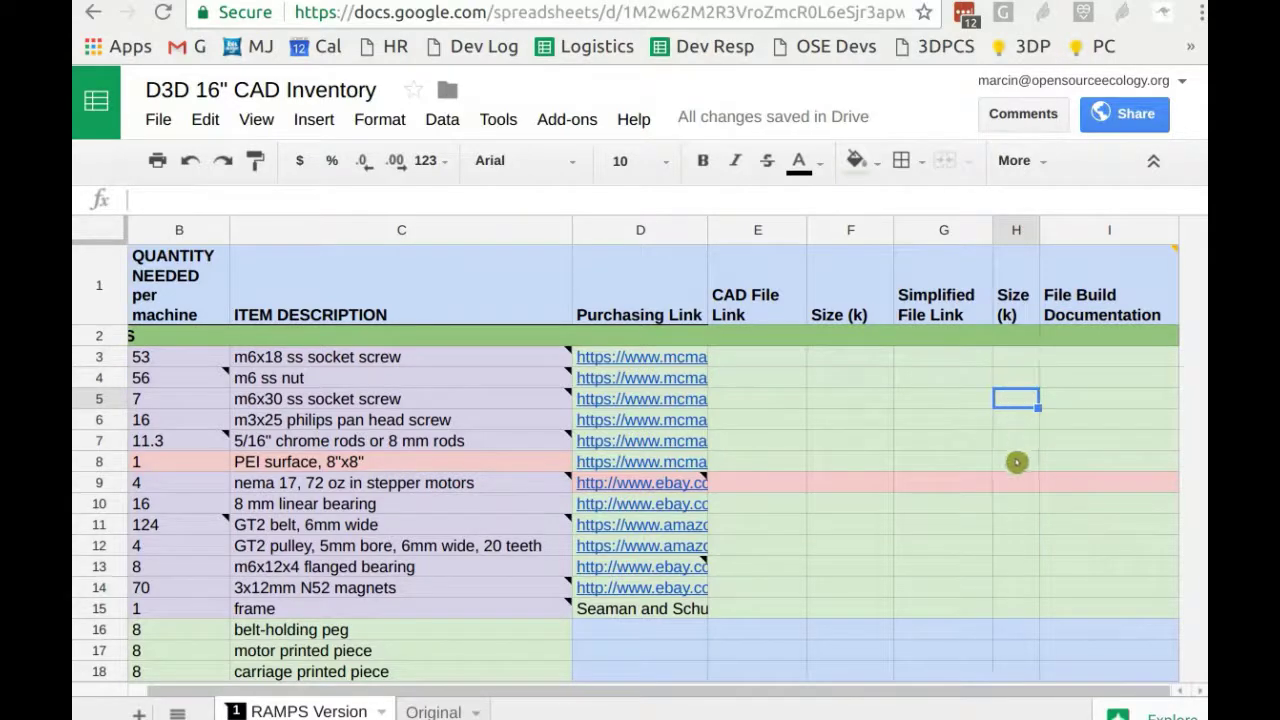
pyautogui.scroll(-14, 1015, 480)
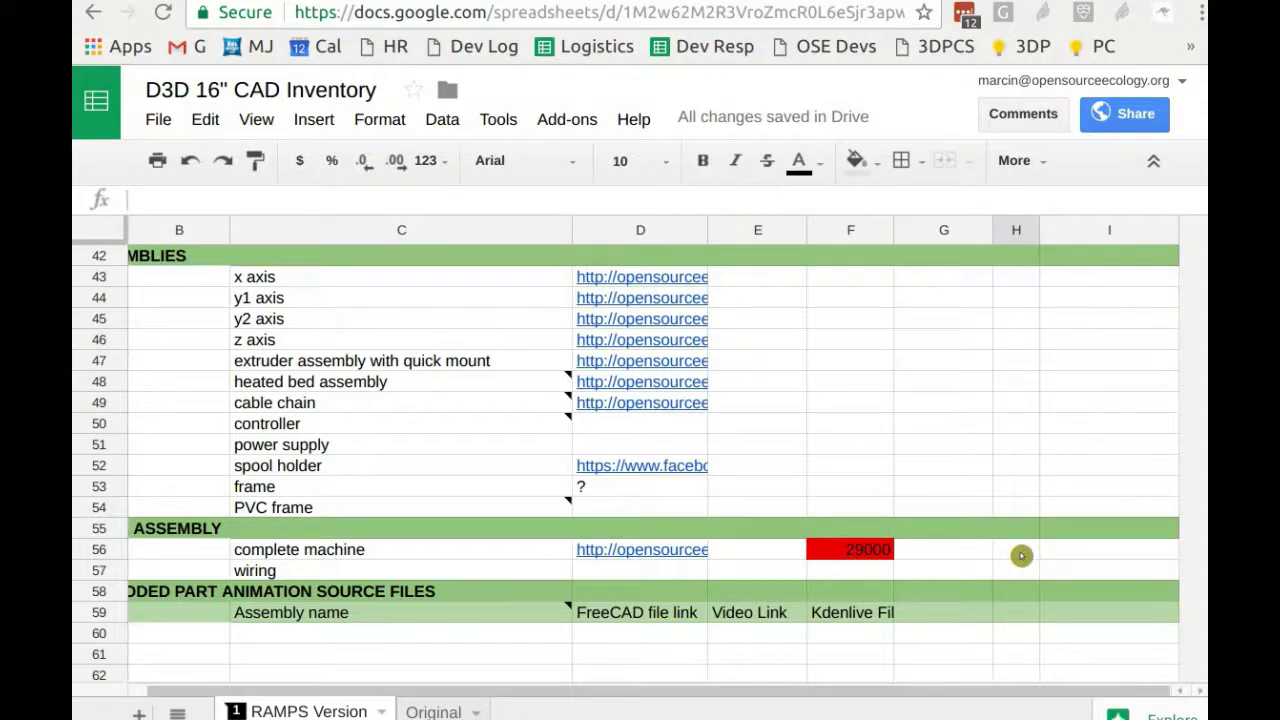
pyautogui.scroll(10, 1022, 530)
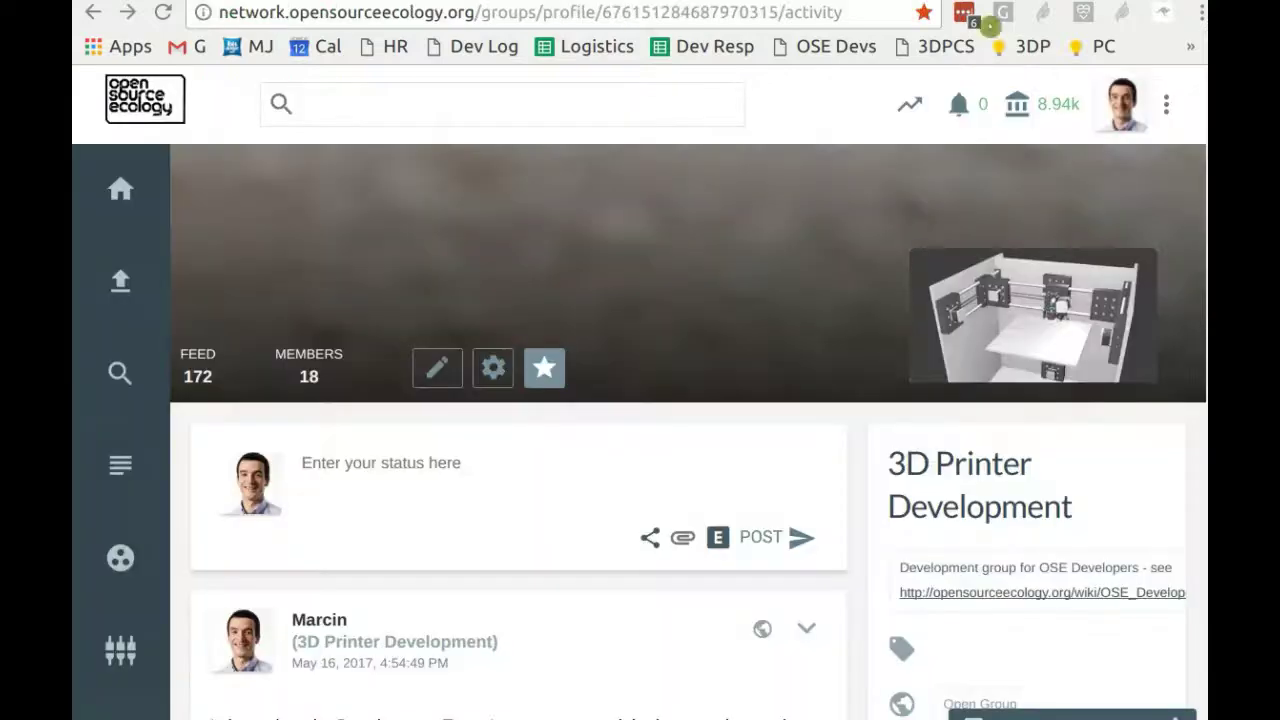
# Switch to the Open Source Ecology network's 3D Printer Development group page and look through its activity feed
pyautogui.scroll(-3, 785, 465)
pyautogui.scroll(-1, 777, 463)
pyautogui.scroll(4, 777, 466)
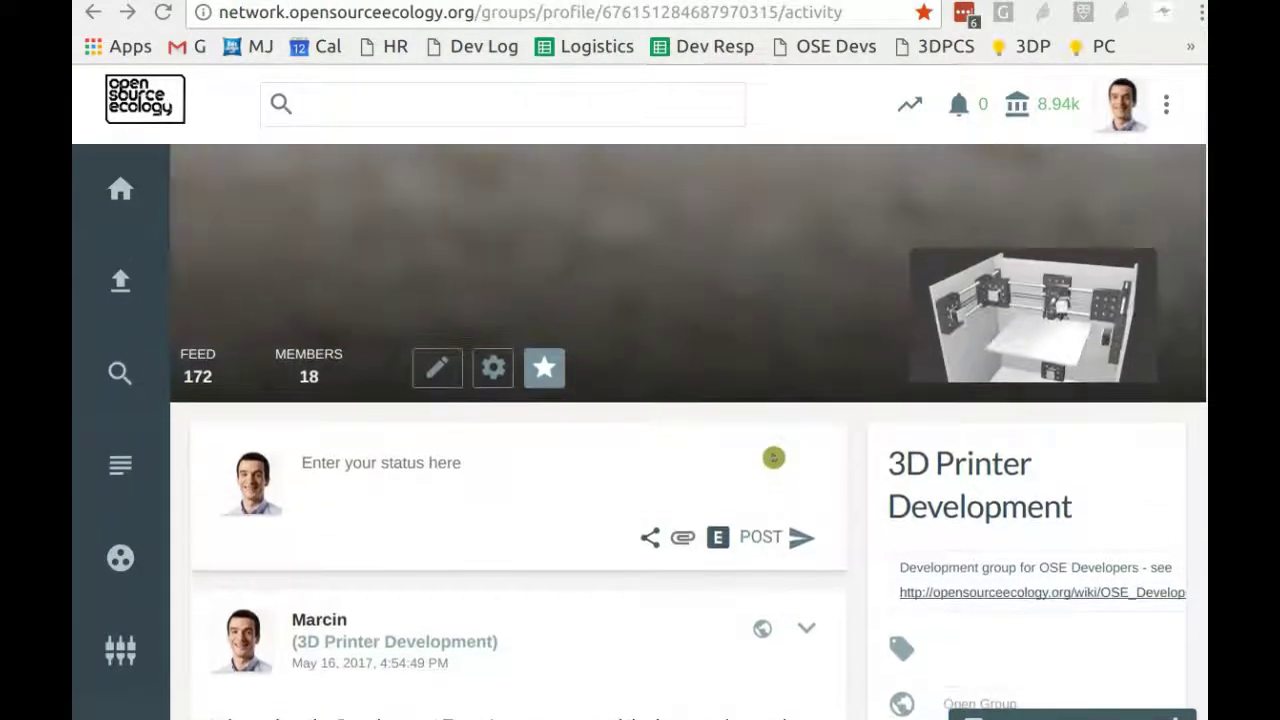